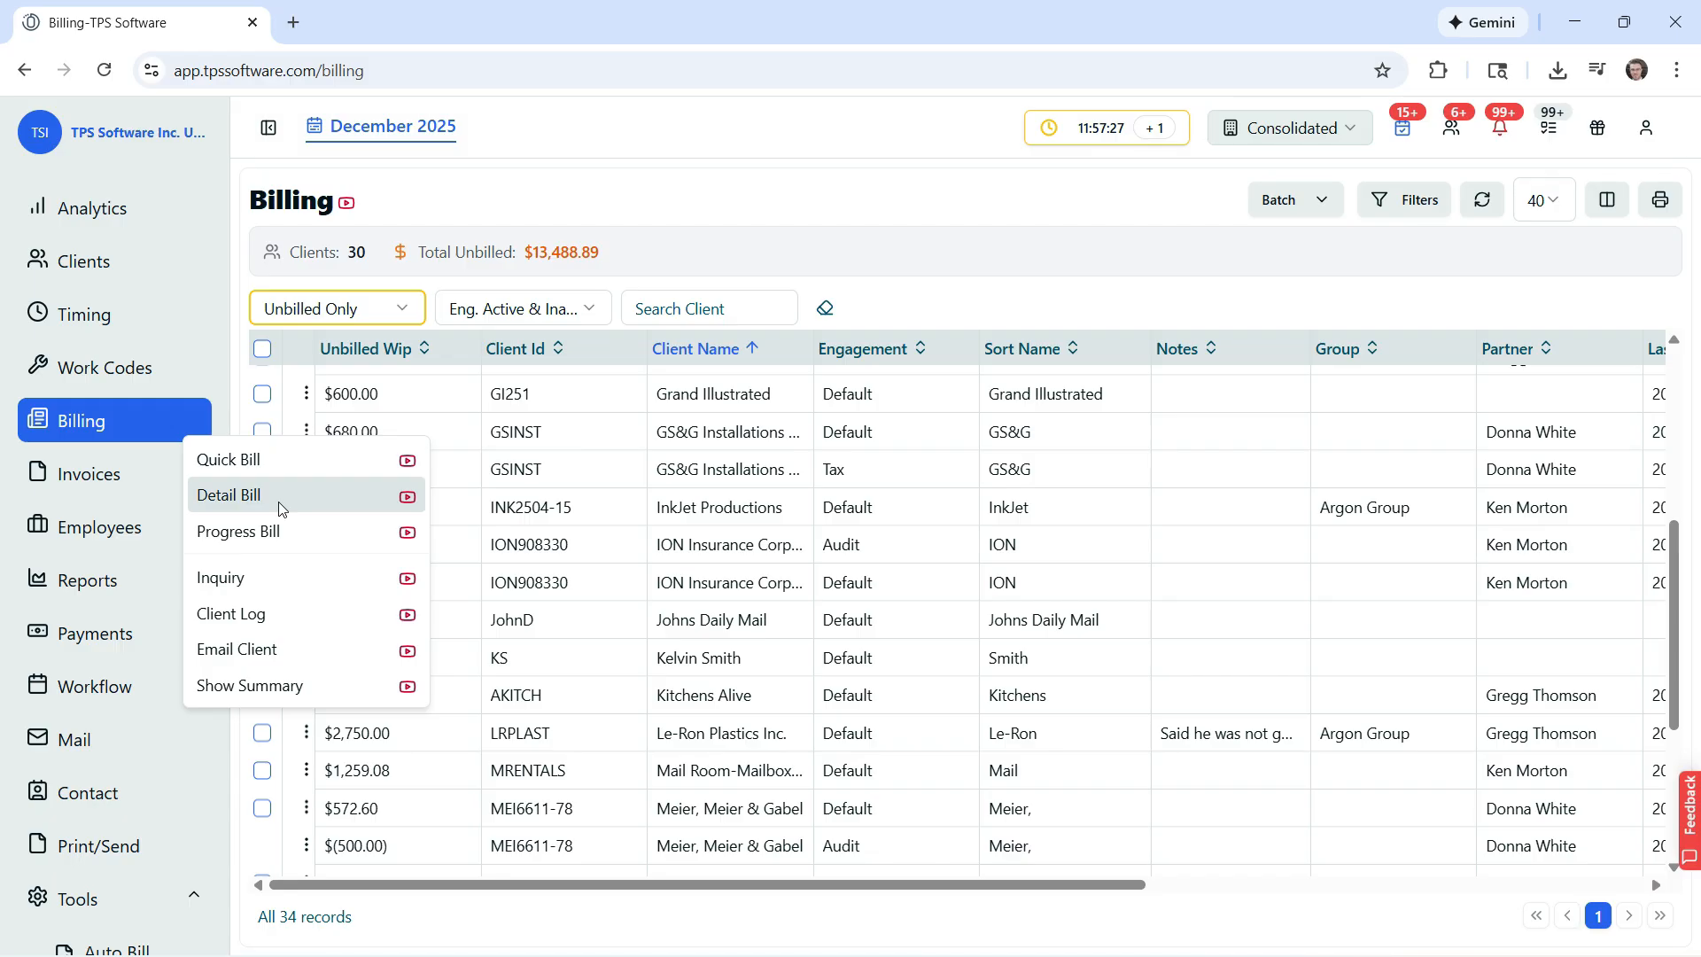
- Open a detail bill for the client Le-Ron Plastics Inc
click(279, 506)
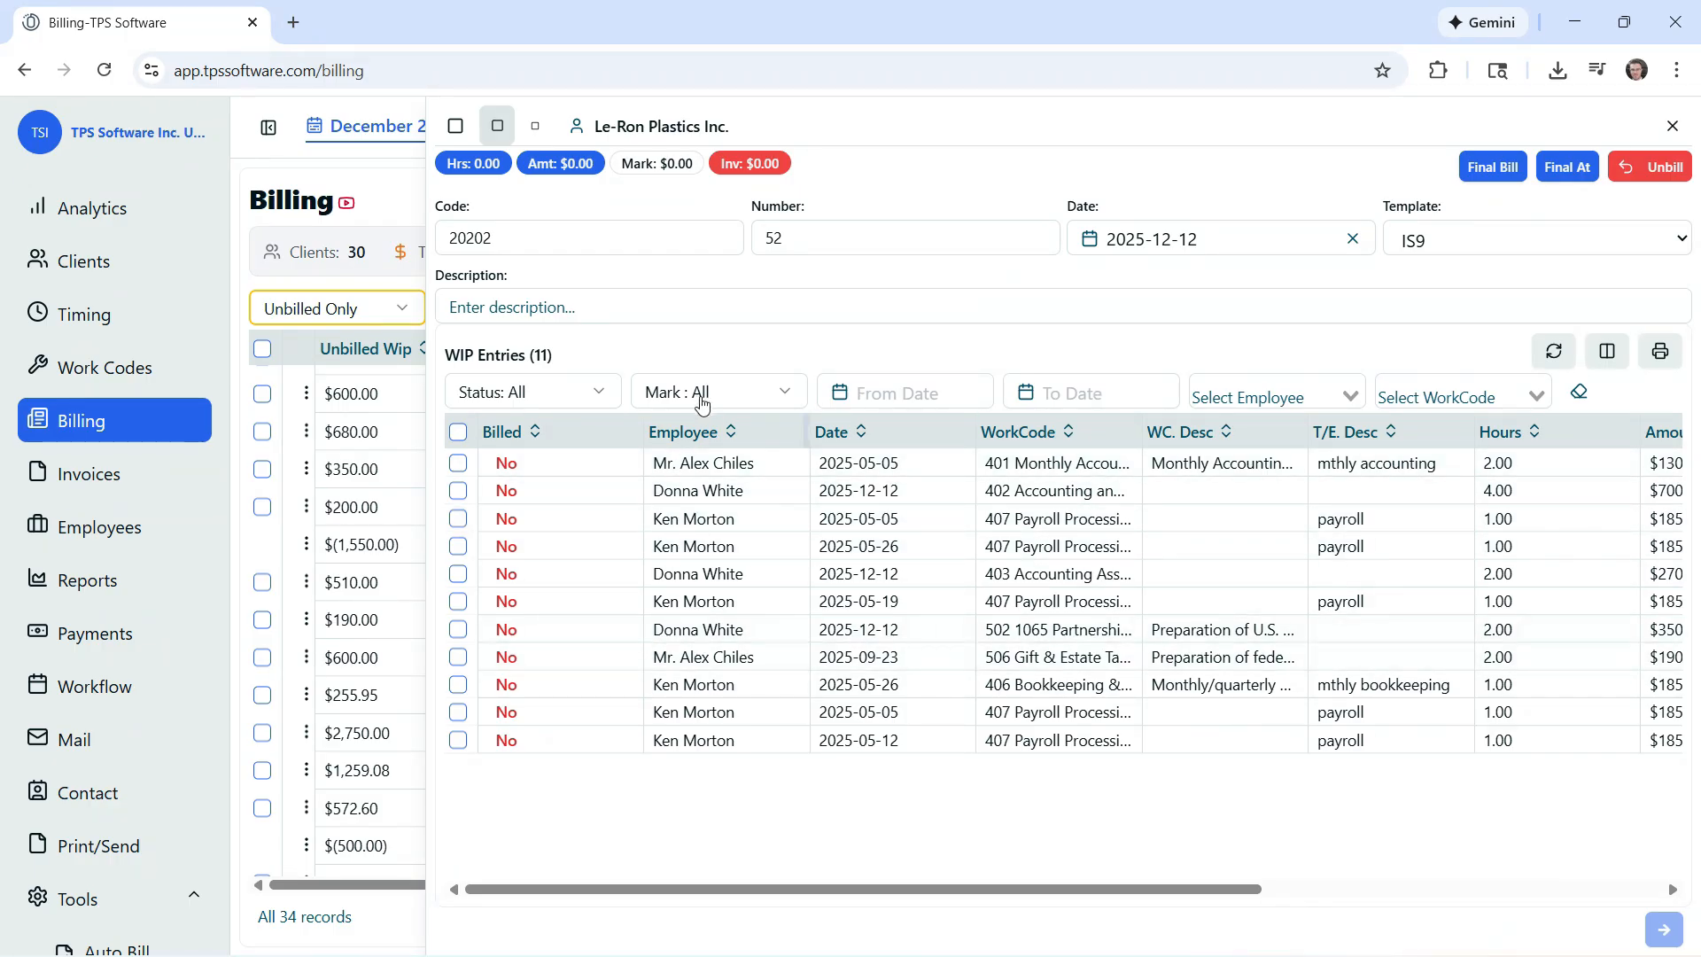
- Examine the status, mark and employee filter options and the remaining columns of the WIP entries
click(600, 392)
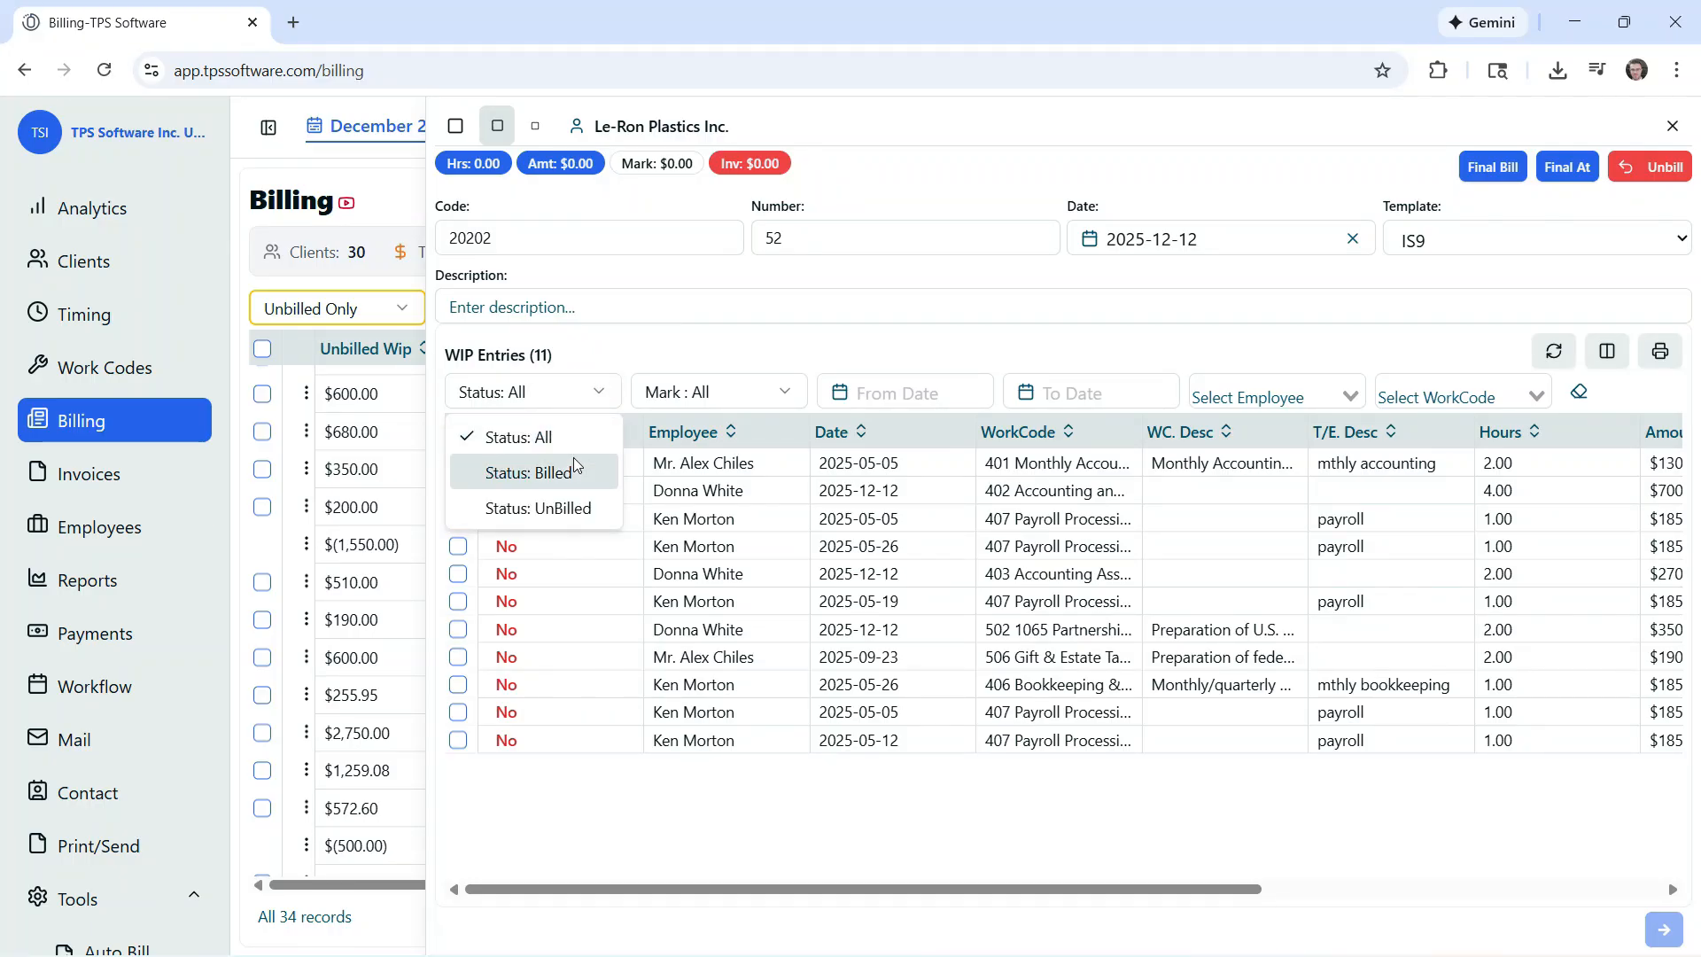
click(629, 351)
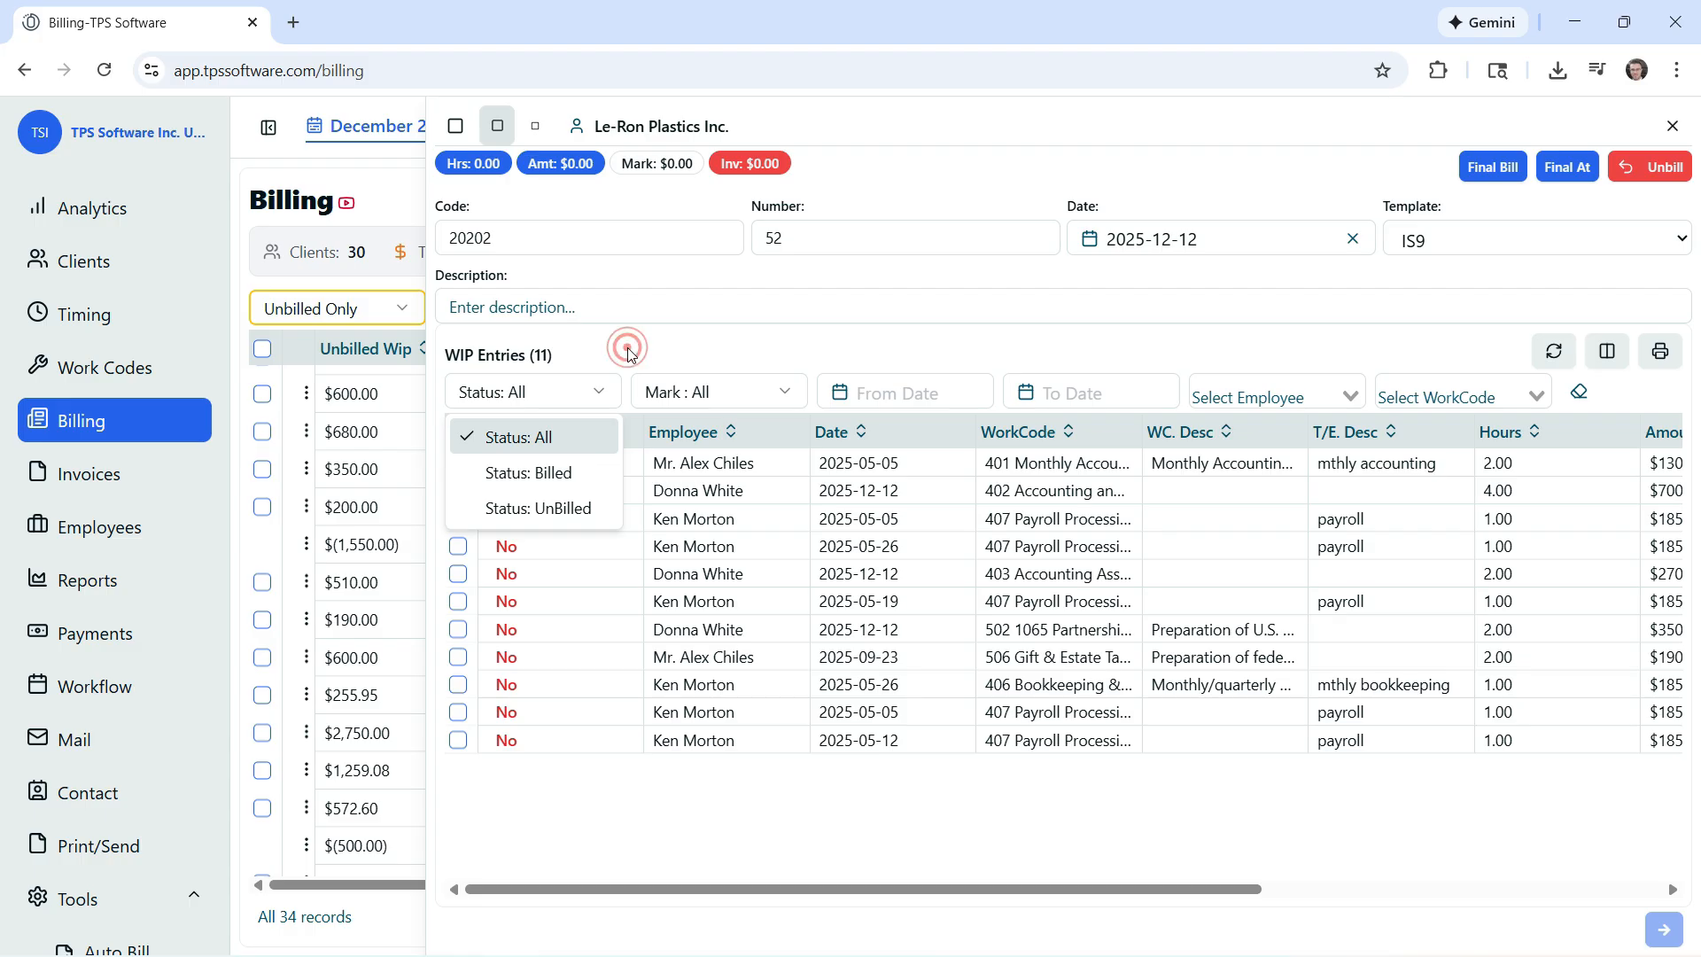
click(768, 395)
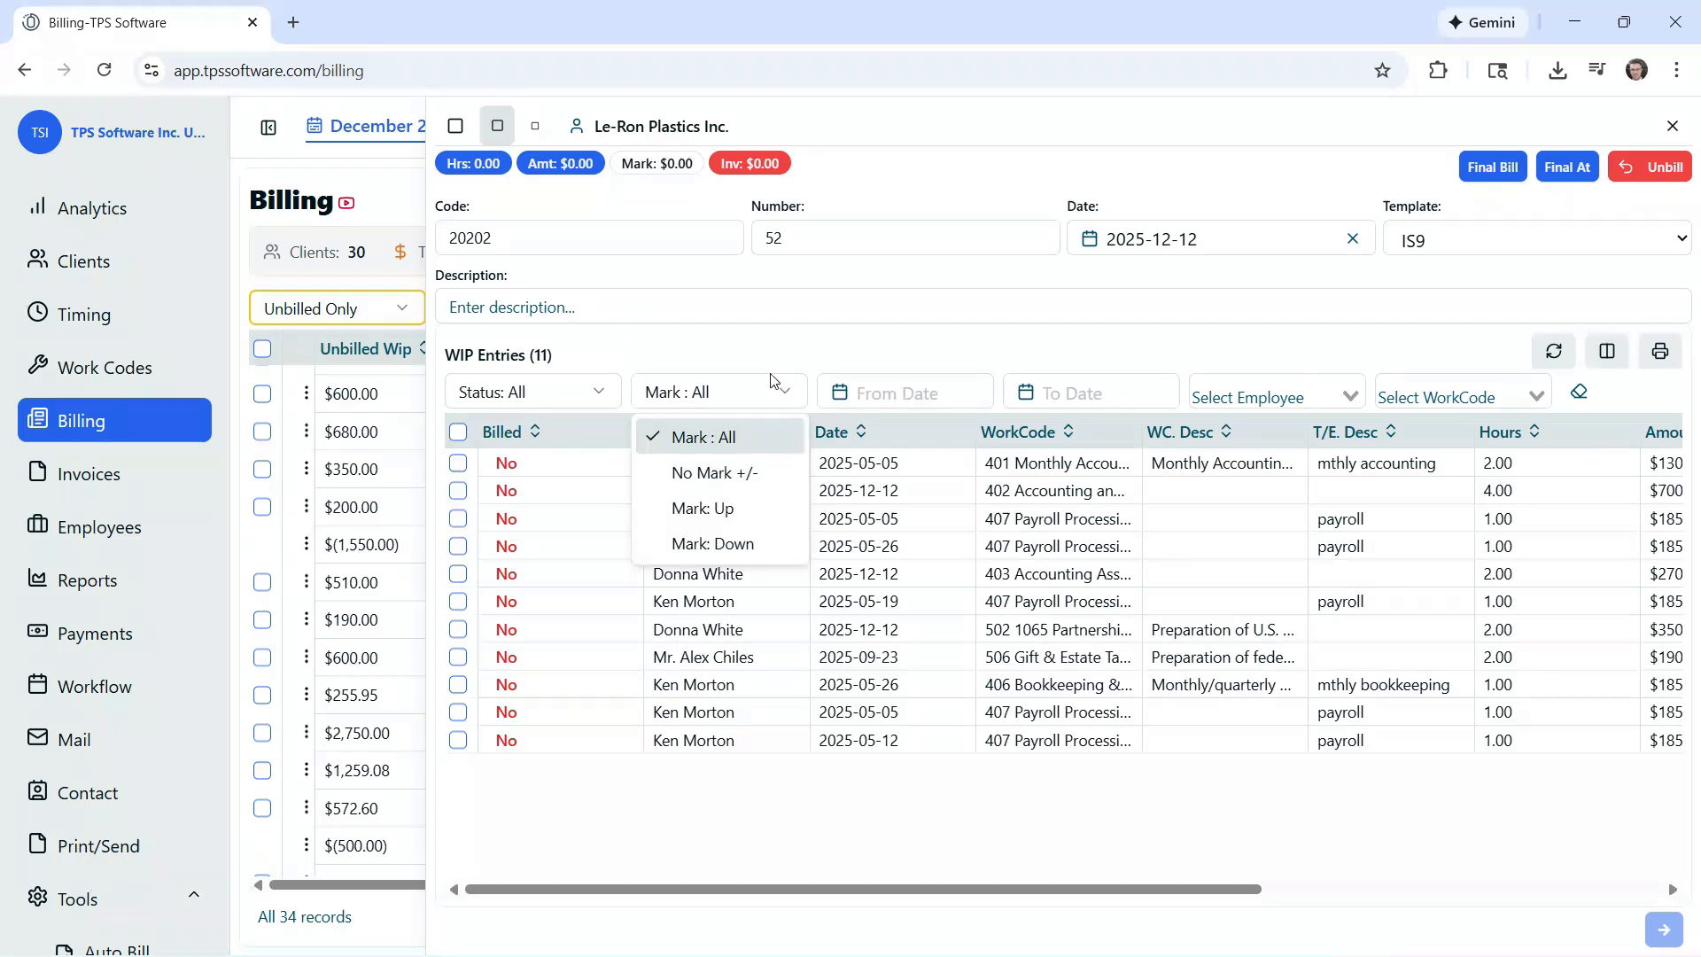
click(780, 342)
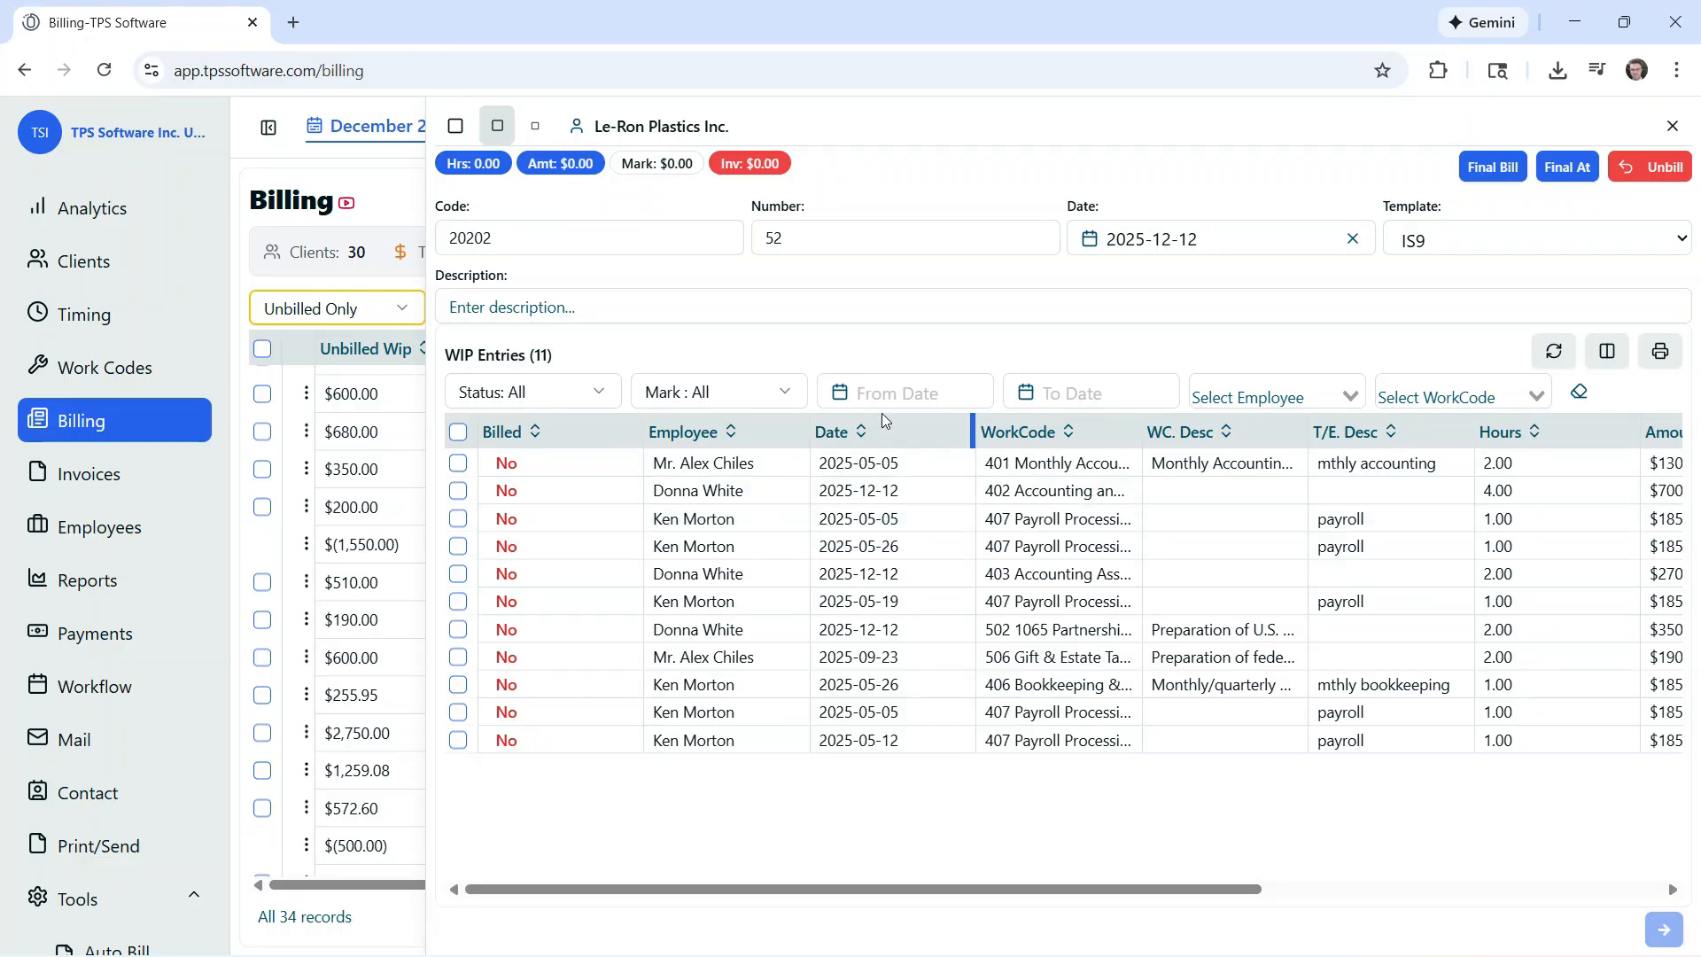
click(1338, 393)
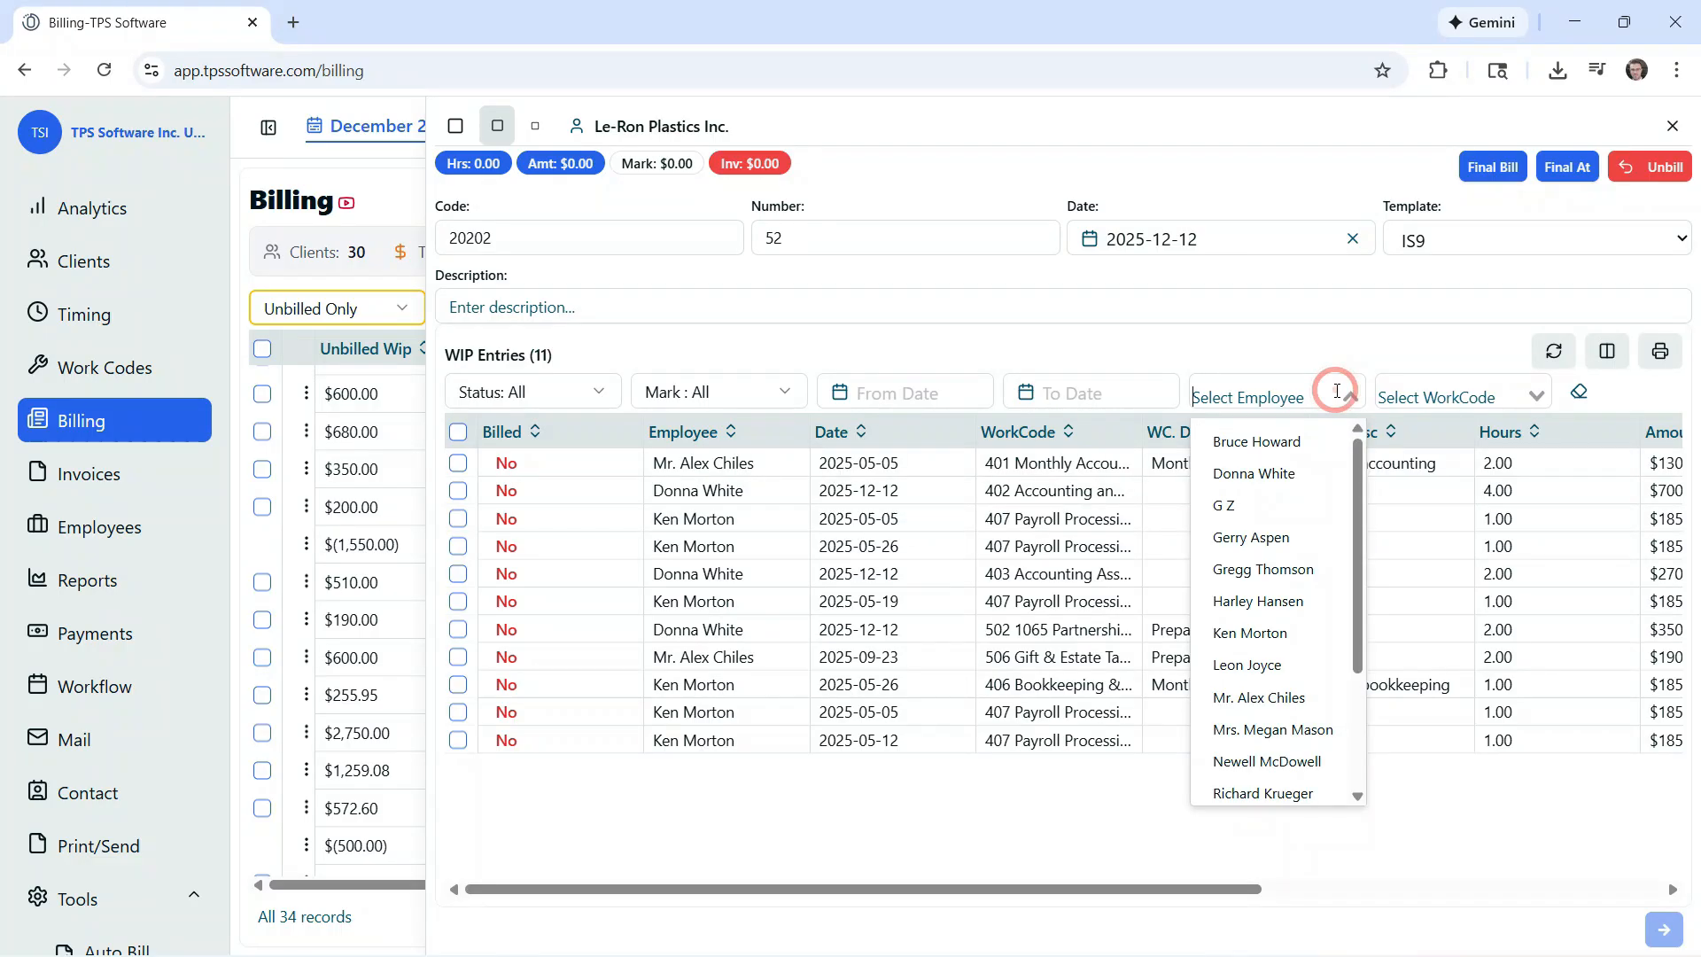
click(1346, 343)
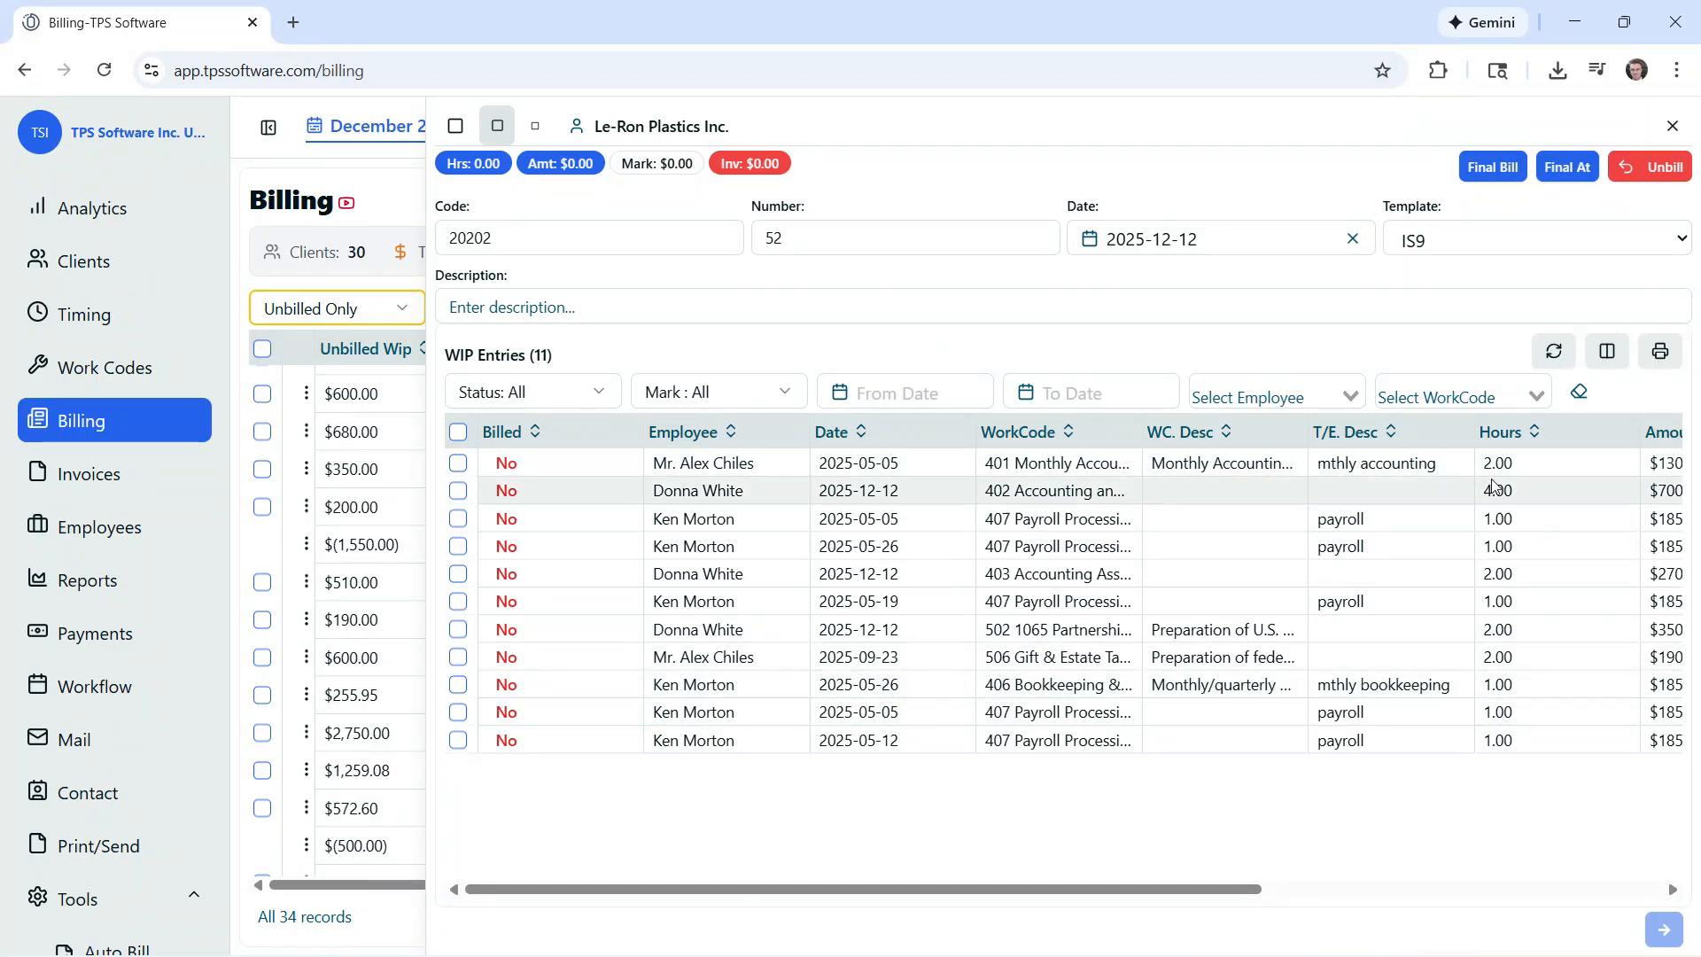
drag(1190, 889, 1617, 894)
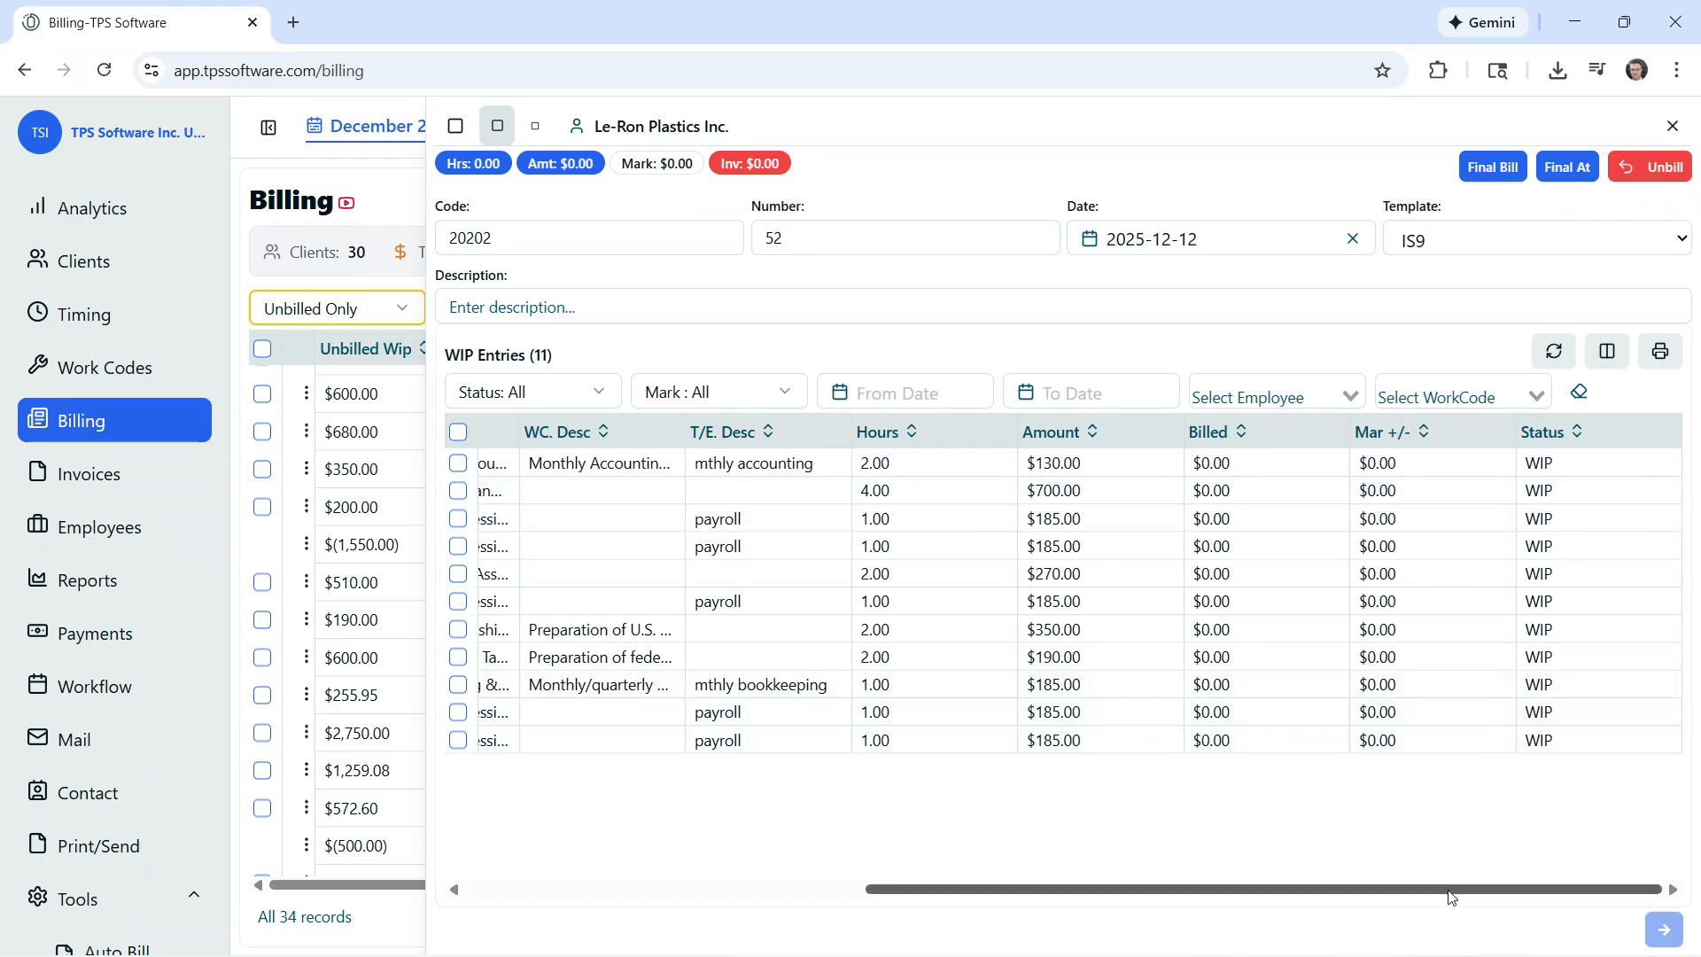
drag(1450, 897, 1050, 897)
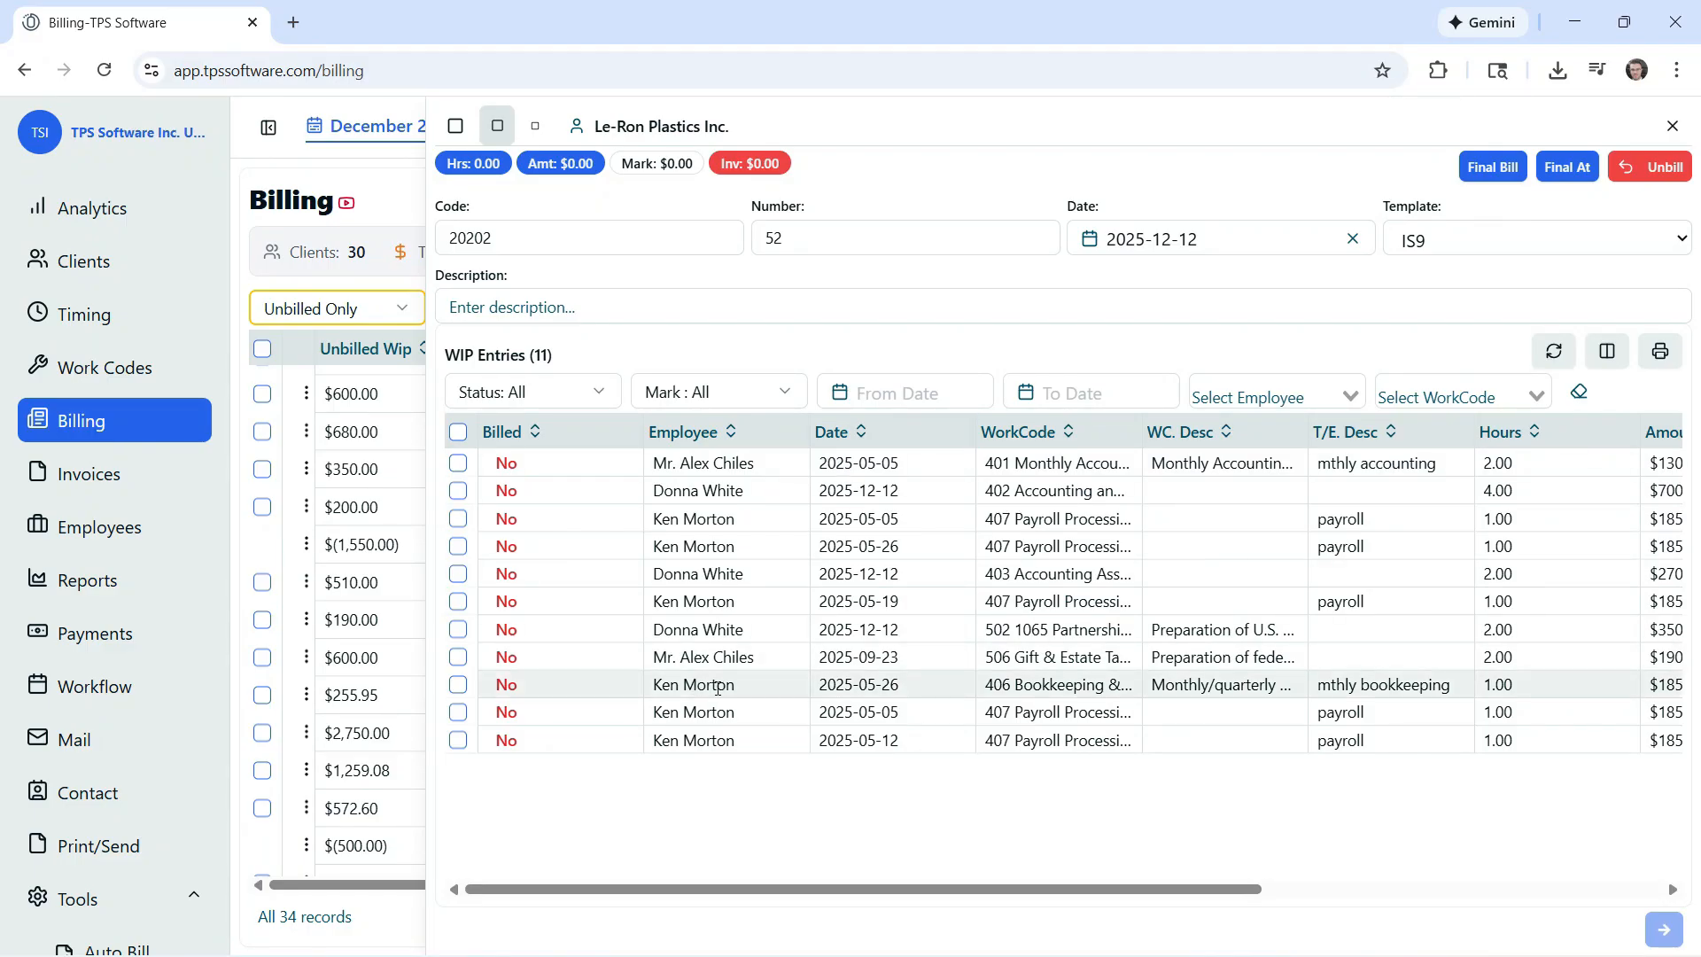
- Sort the WIP entries by employee in descending order
click(690, 434)
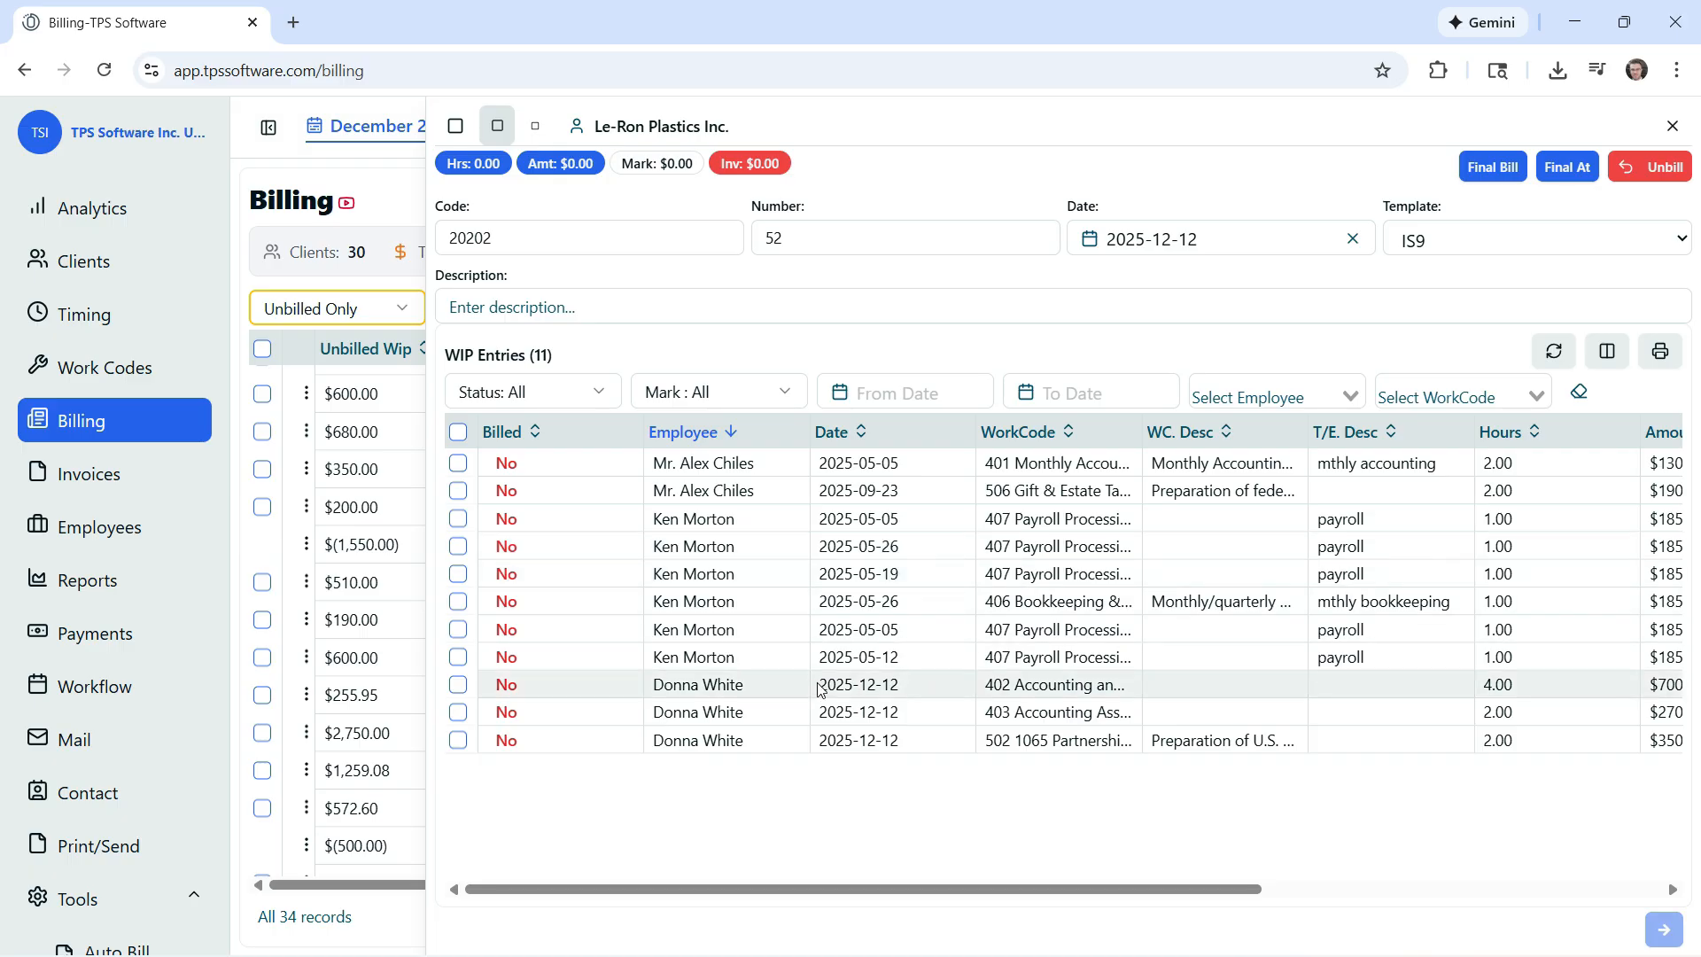
click(459, 684)
click(458, 712)
click(458, 740)
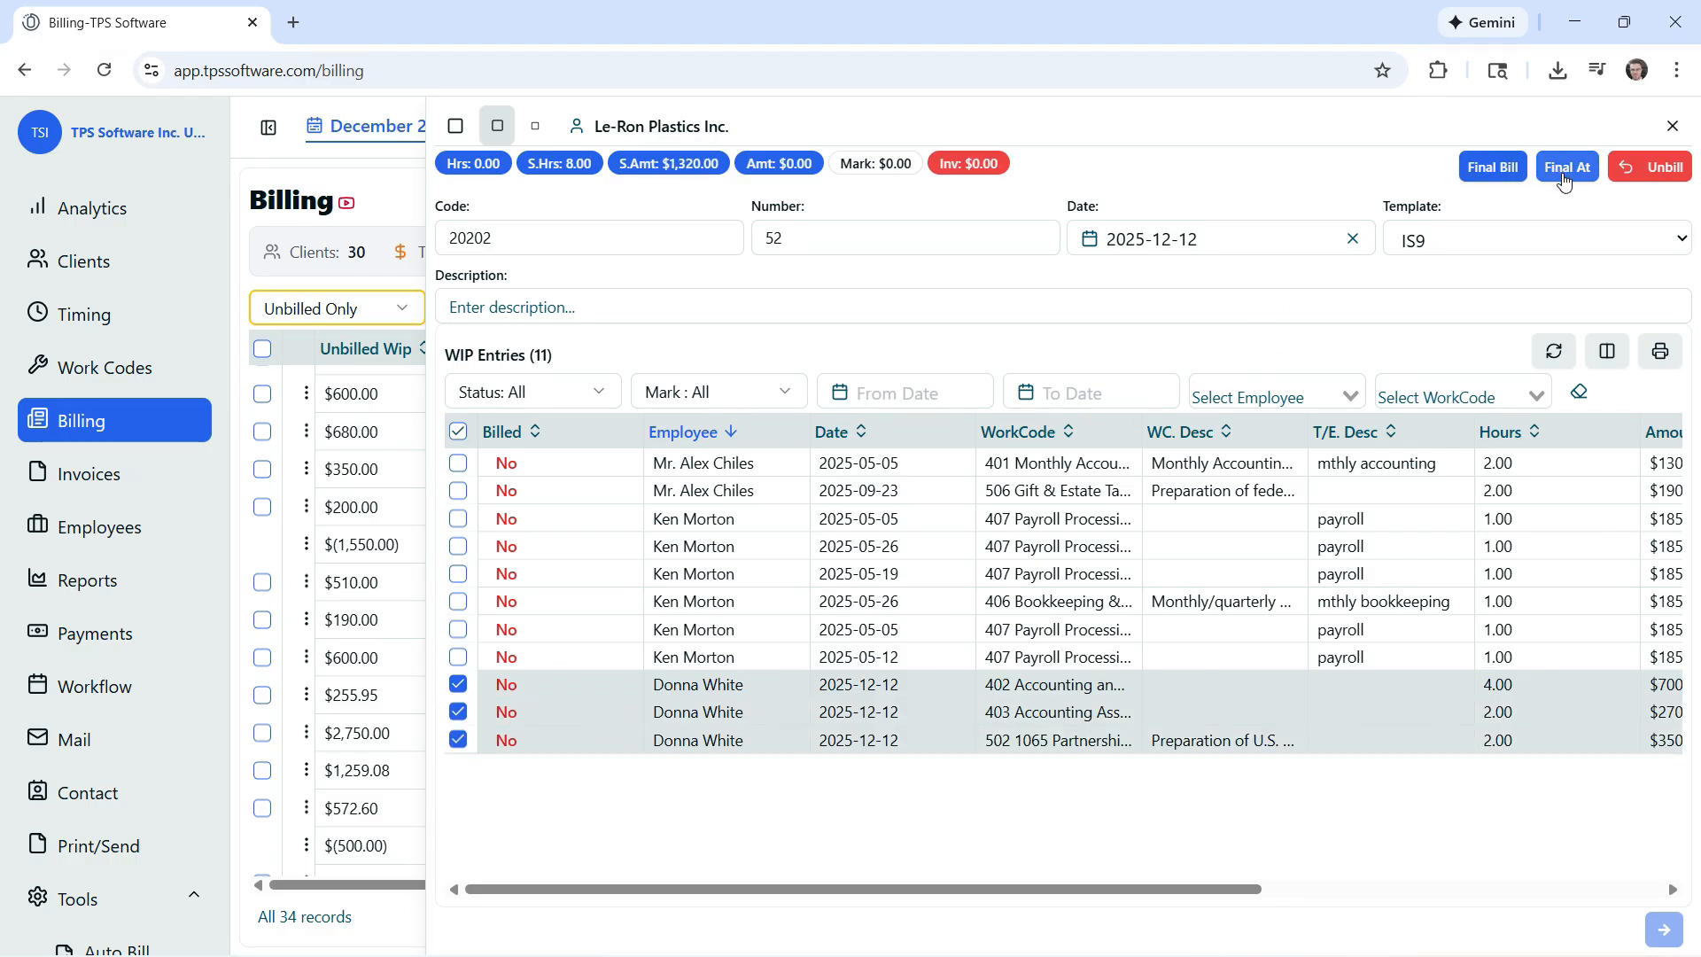
click(458, 684)
click(458, 713)
click(458, 739)
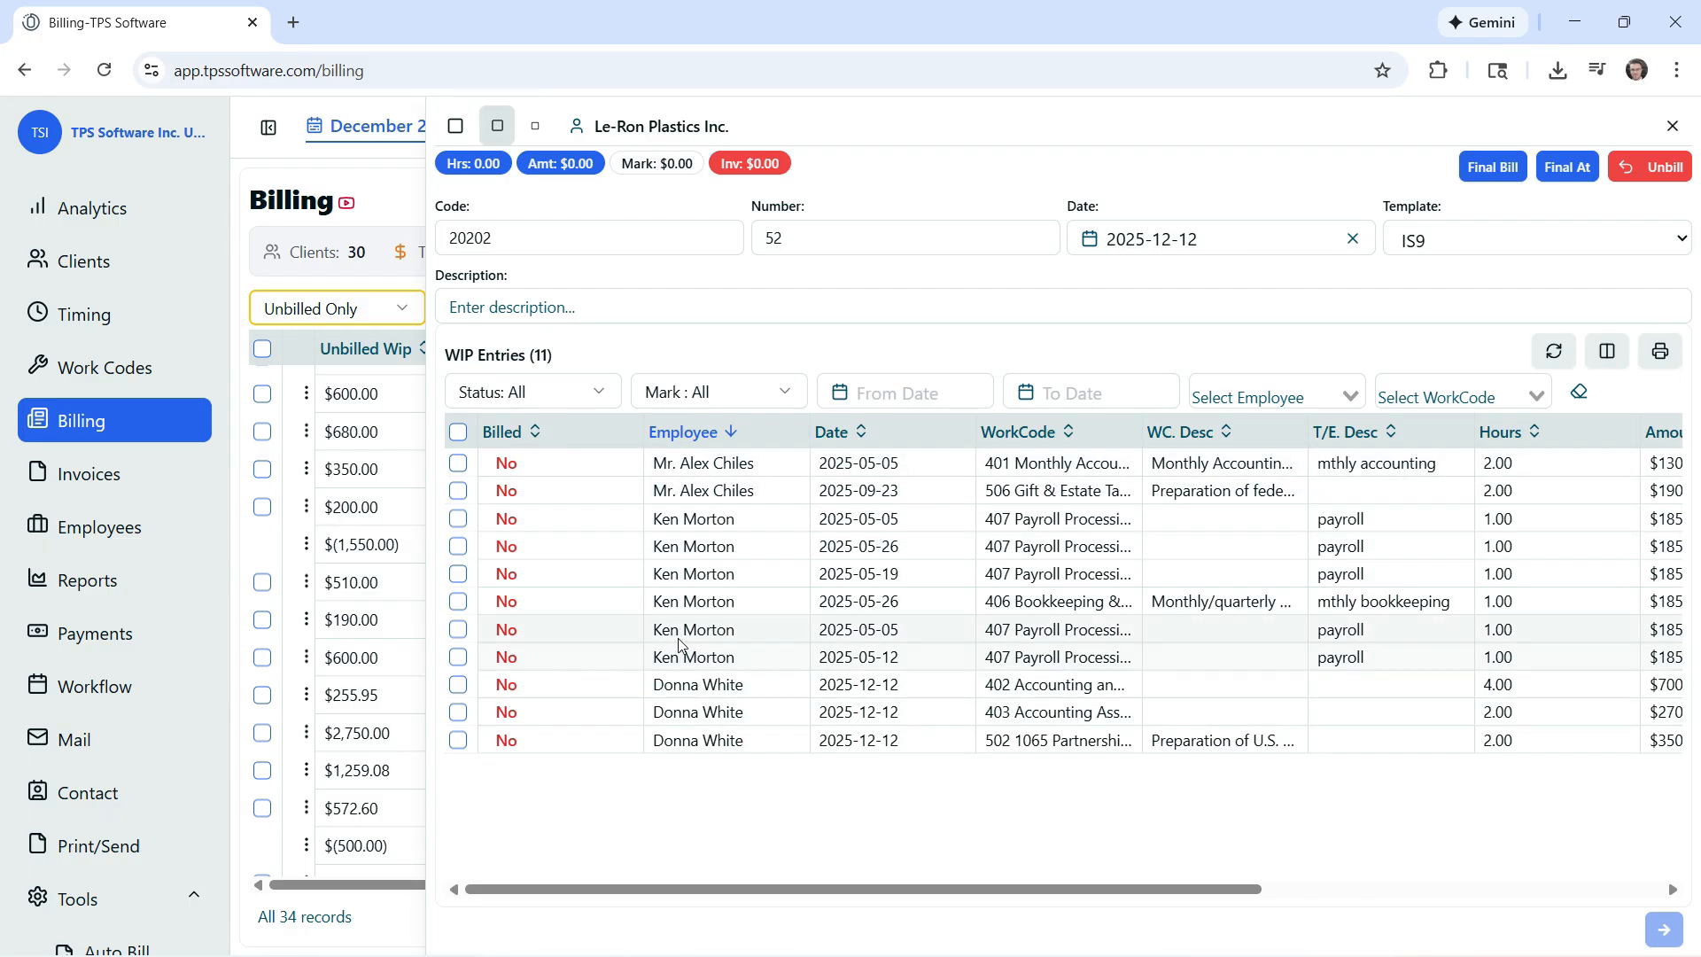
click(460, 463)
click(458, 490)
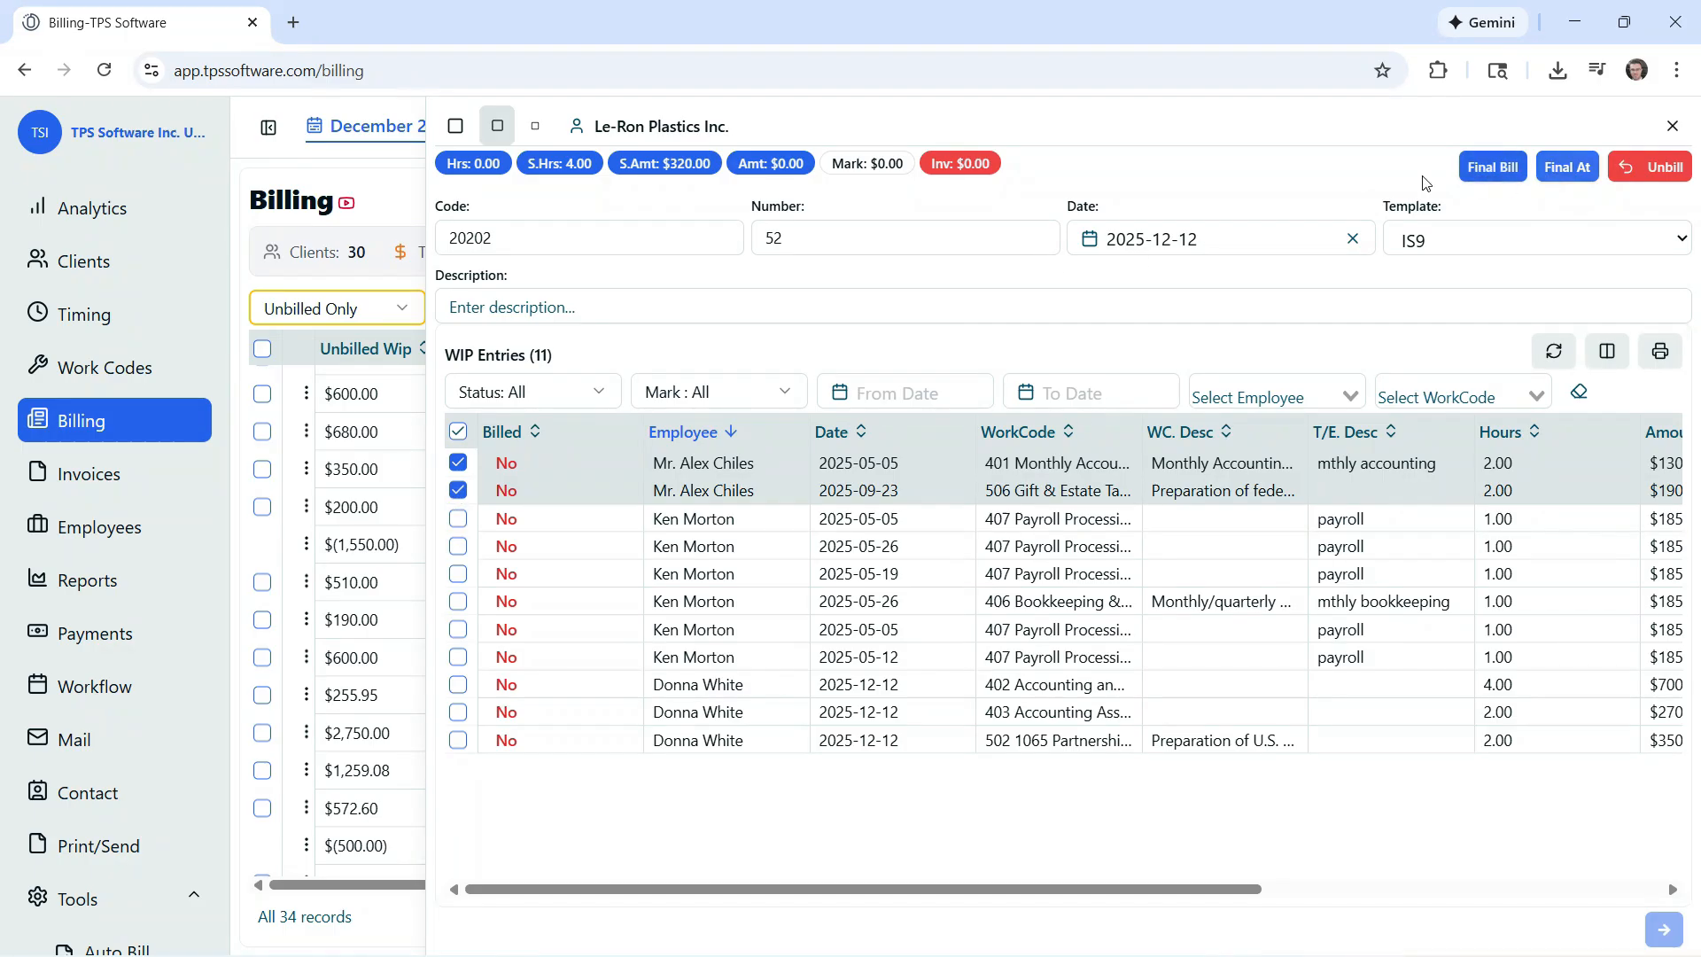
click(458, 462)
click(458, 490)
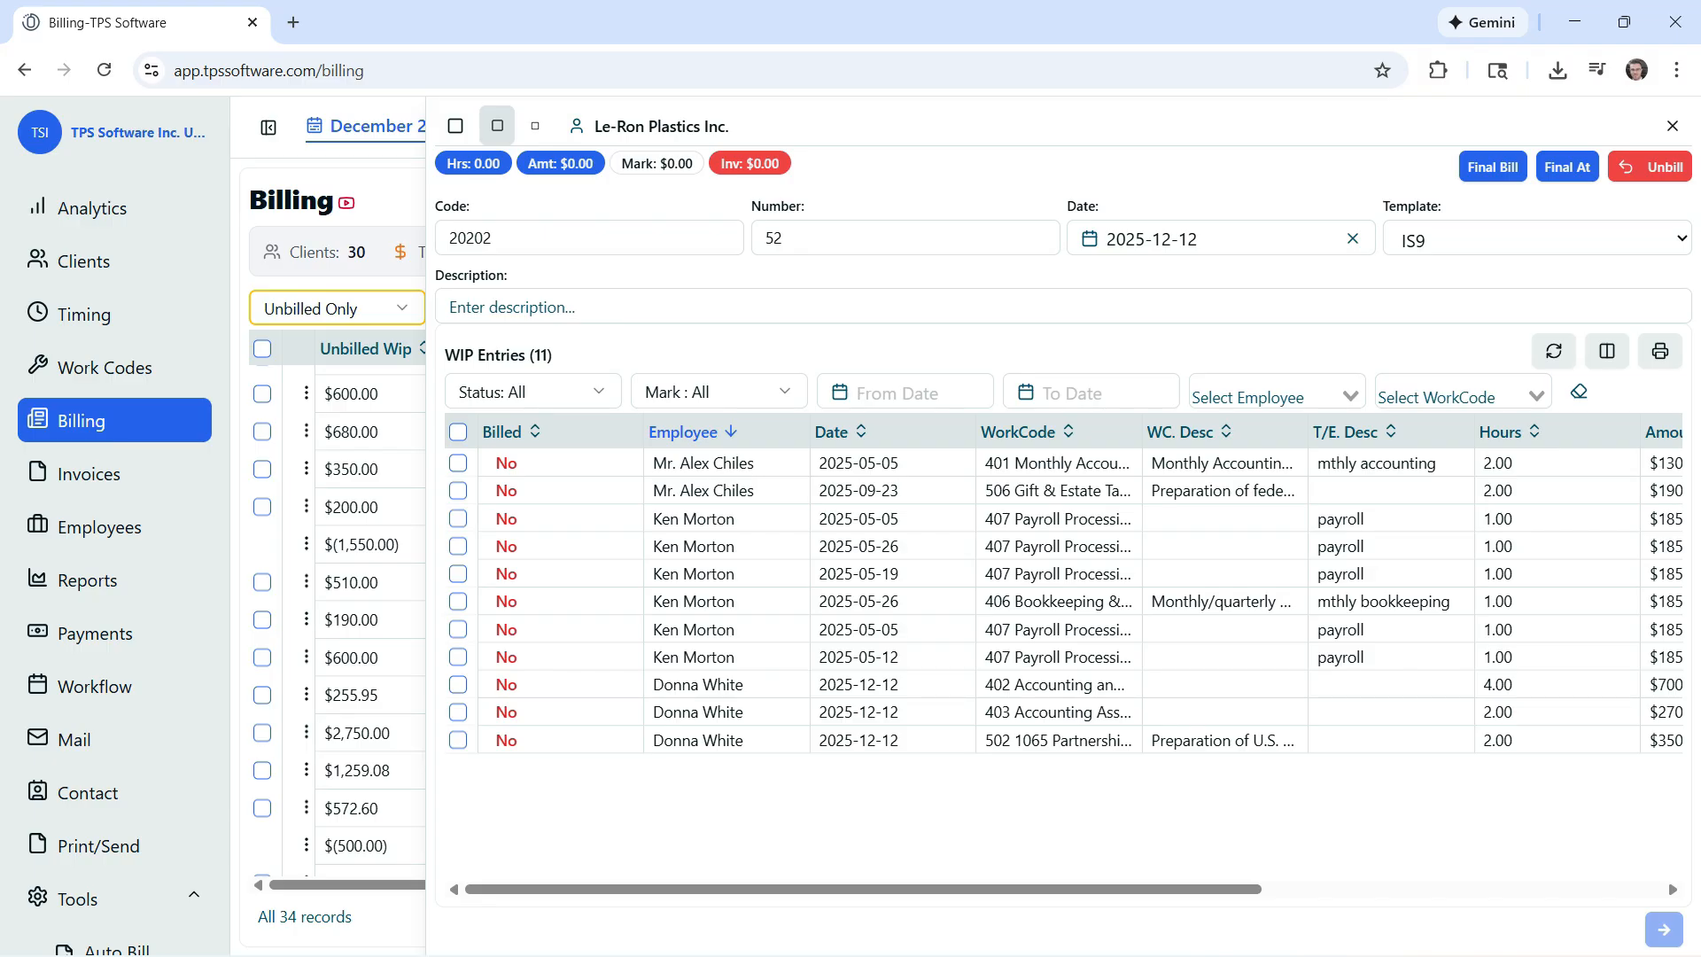
- Final-bill the 401 Monthly Accounting and 506 Gift & Estate Tax entries together at 300.00 and check how the mark is distributed
click(458, 462)
click(459, 492)
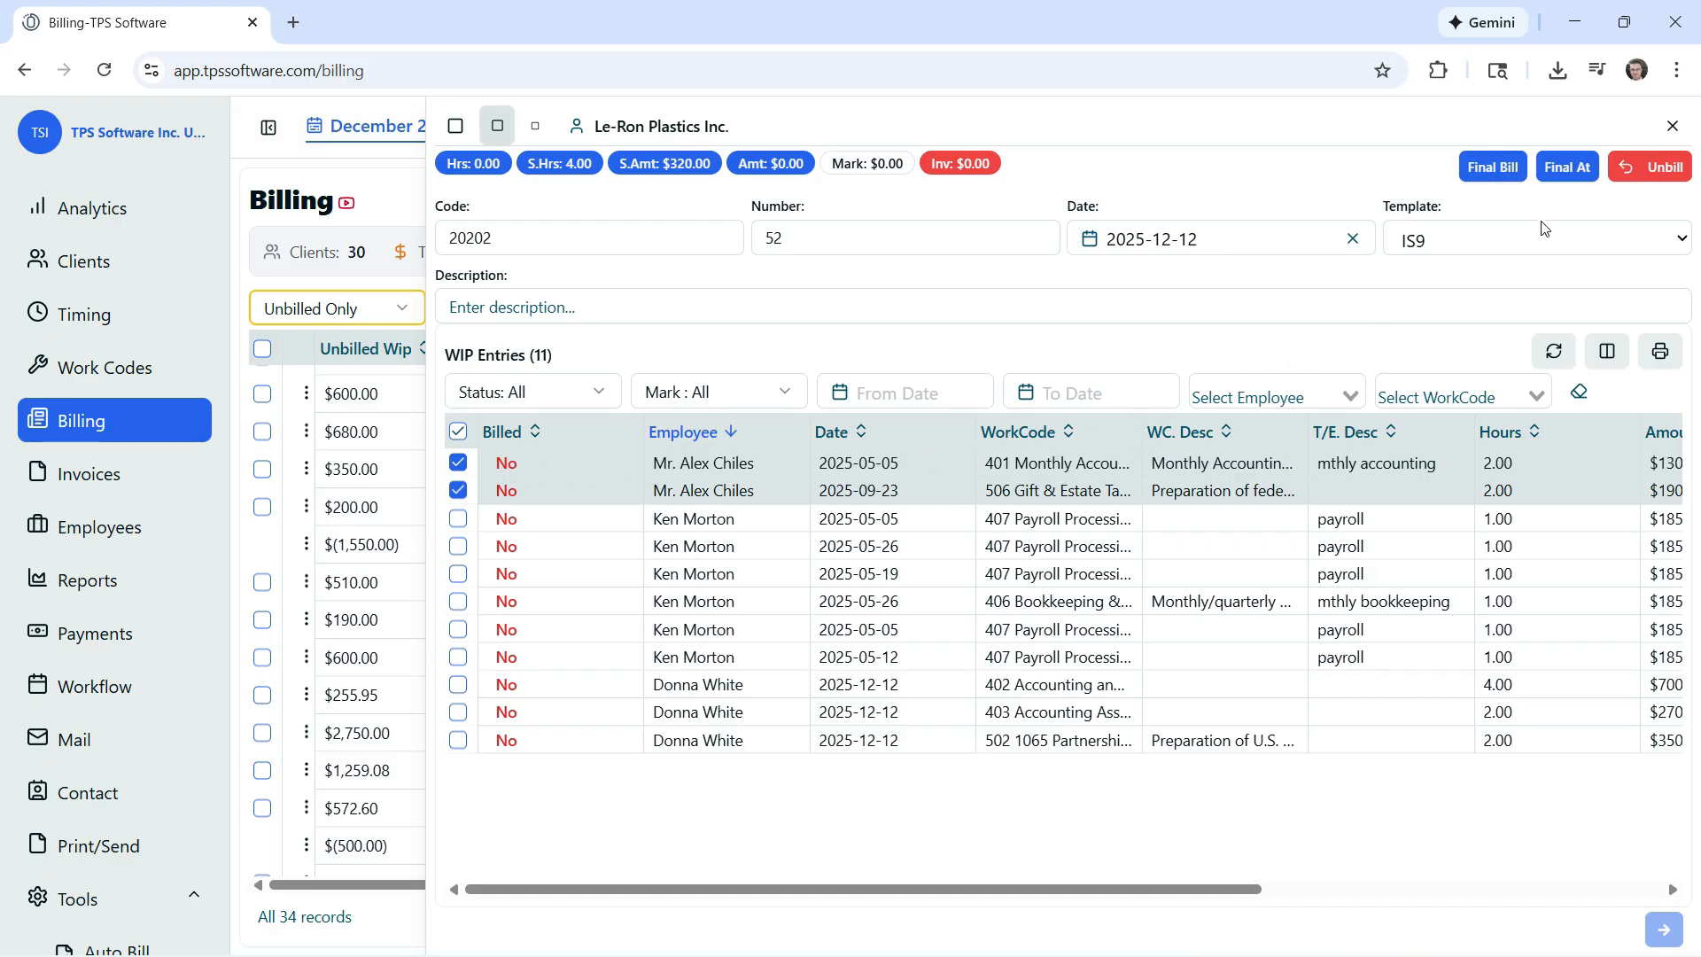
click(1569, 169)
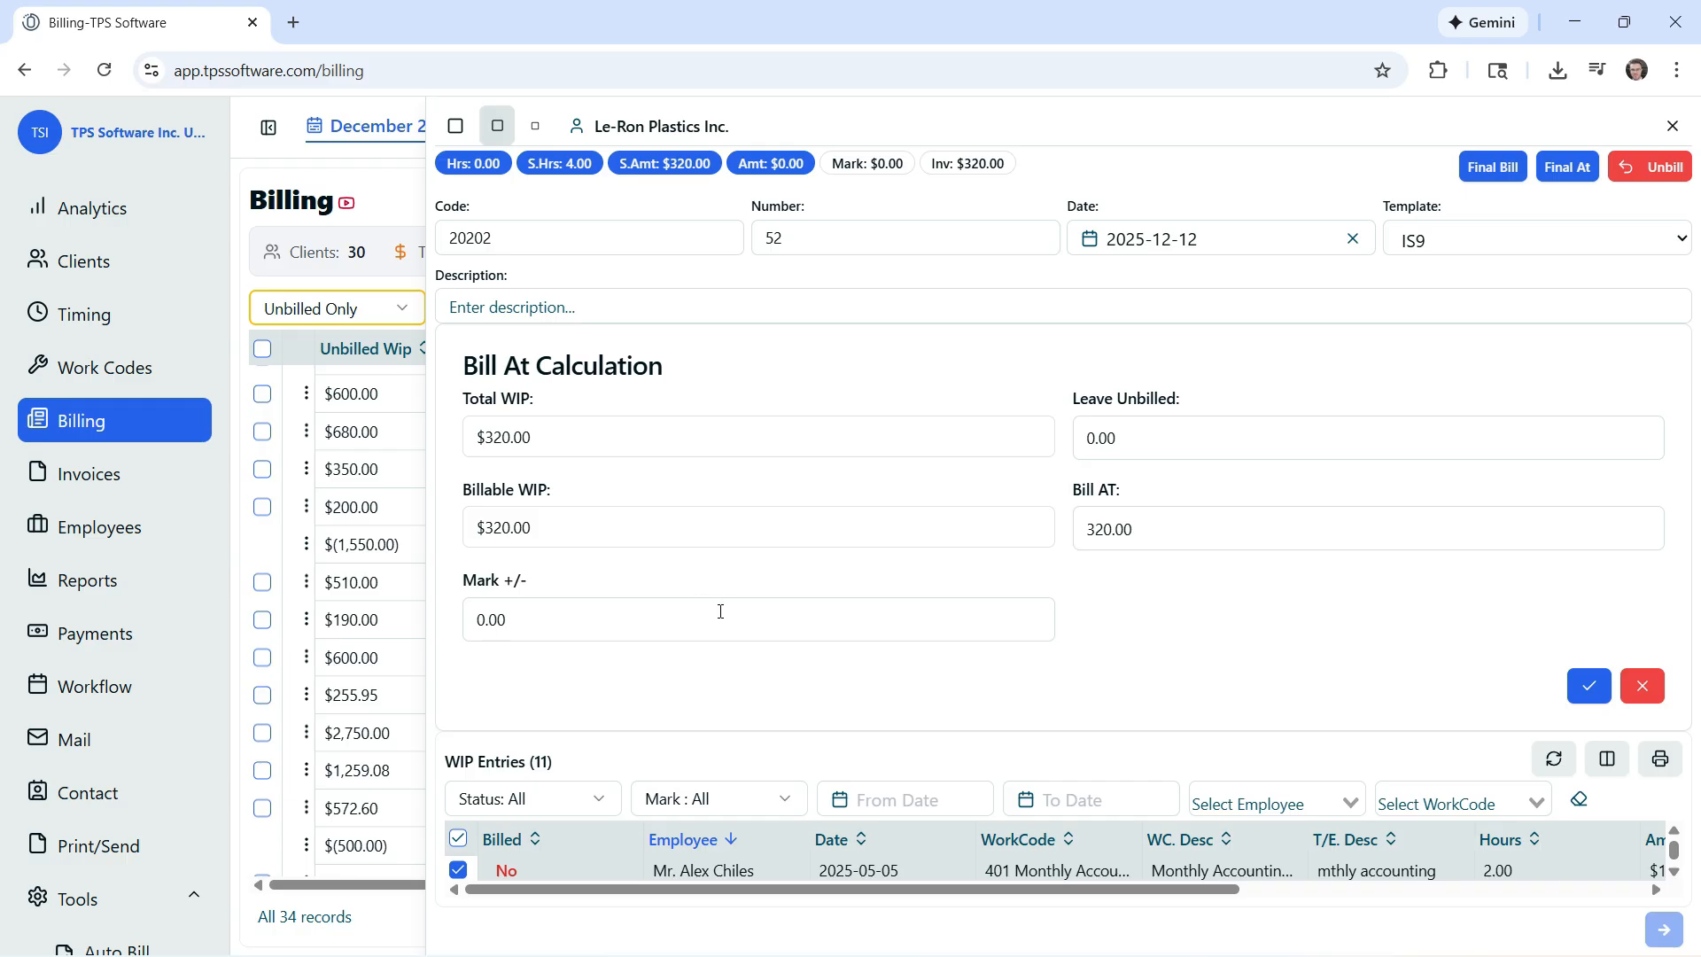
click(1147, 529)
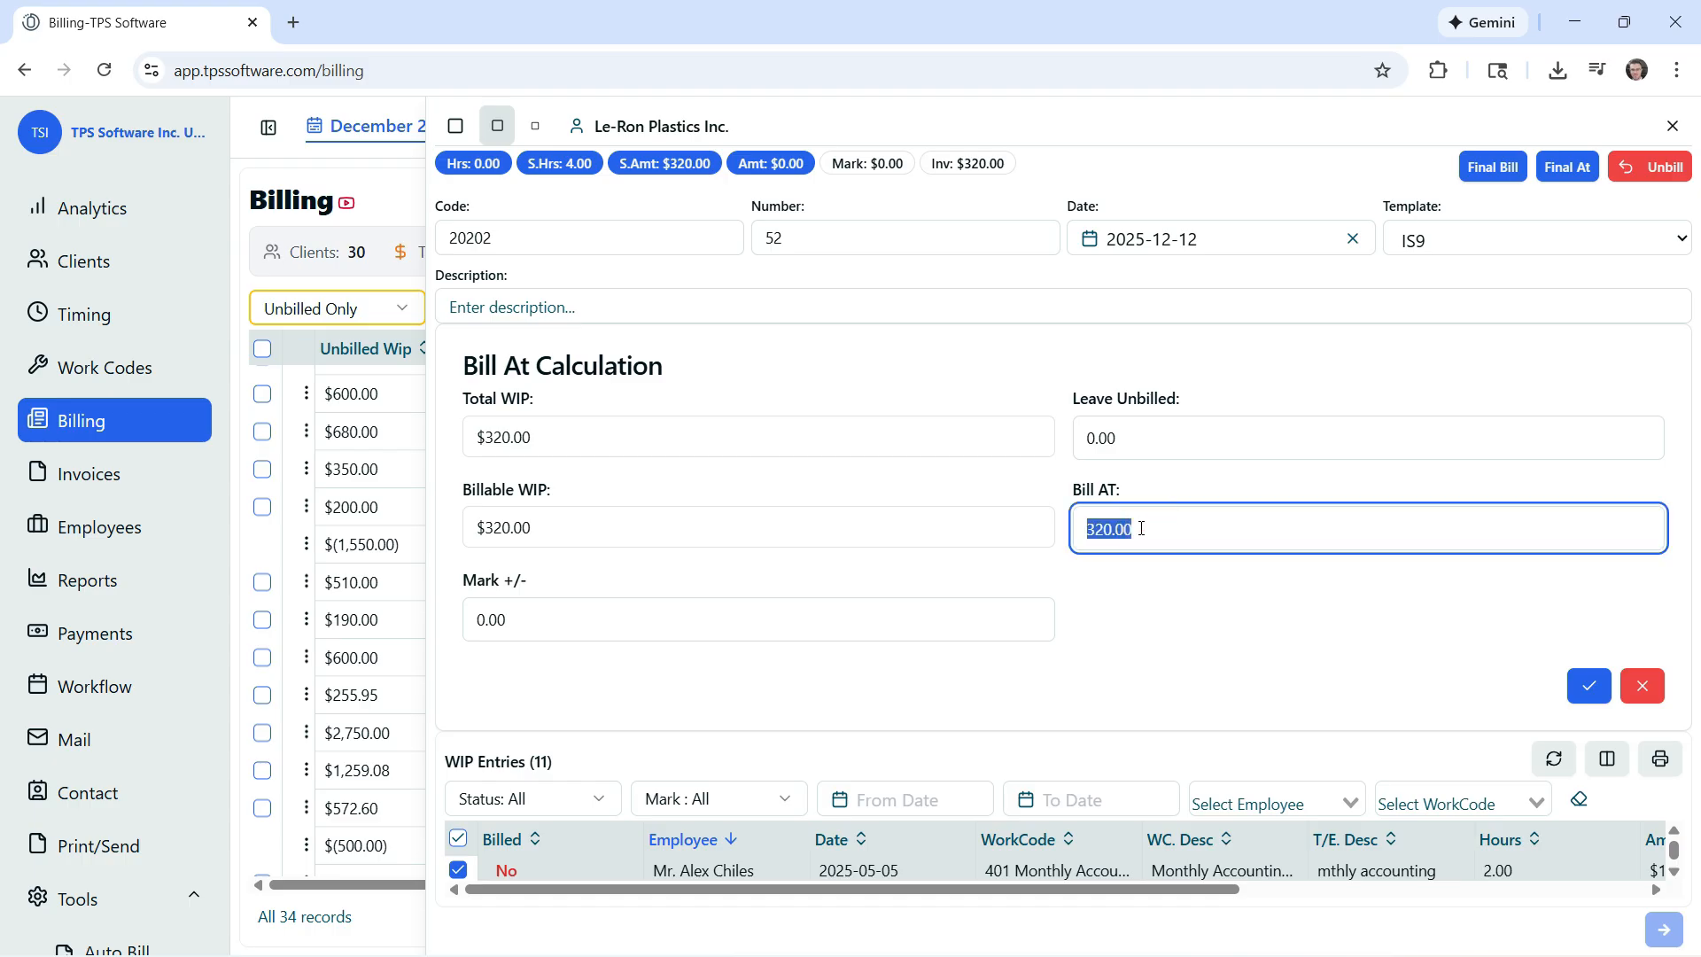
text(300.00)
click(1129, 576)
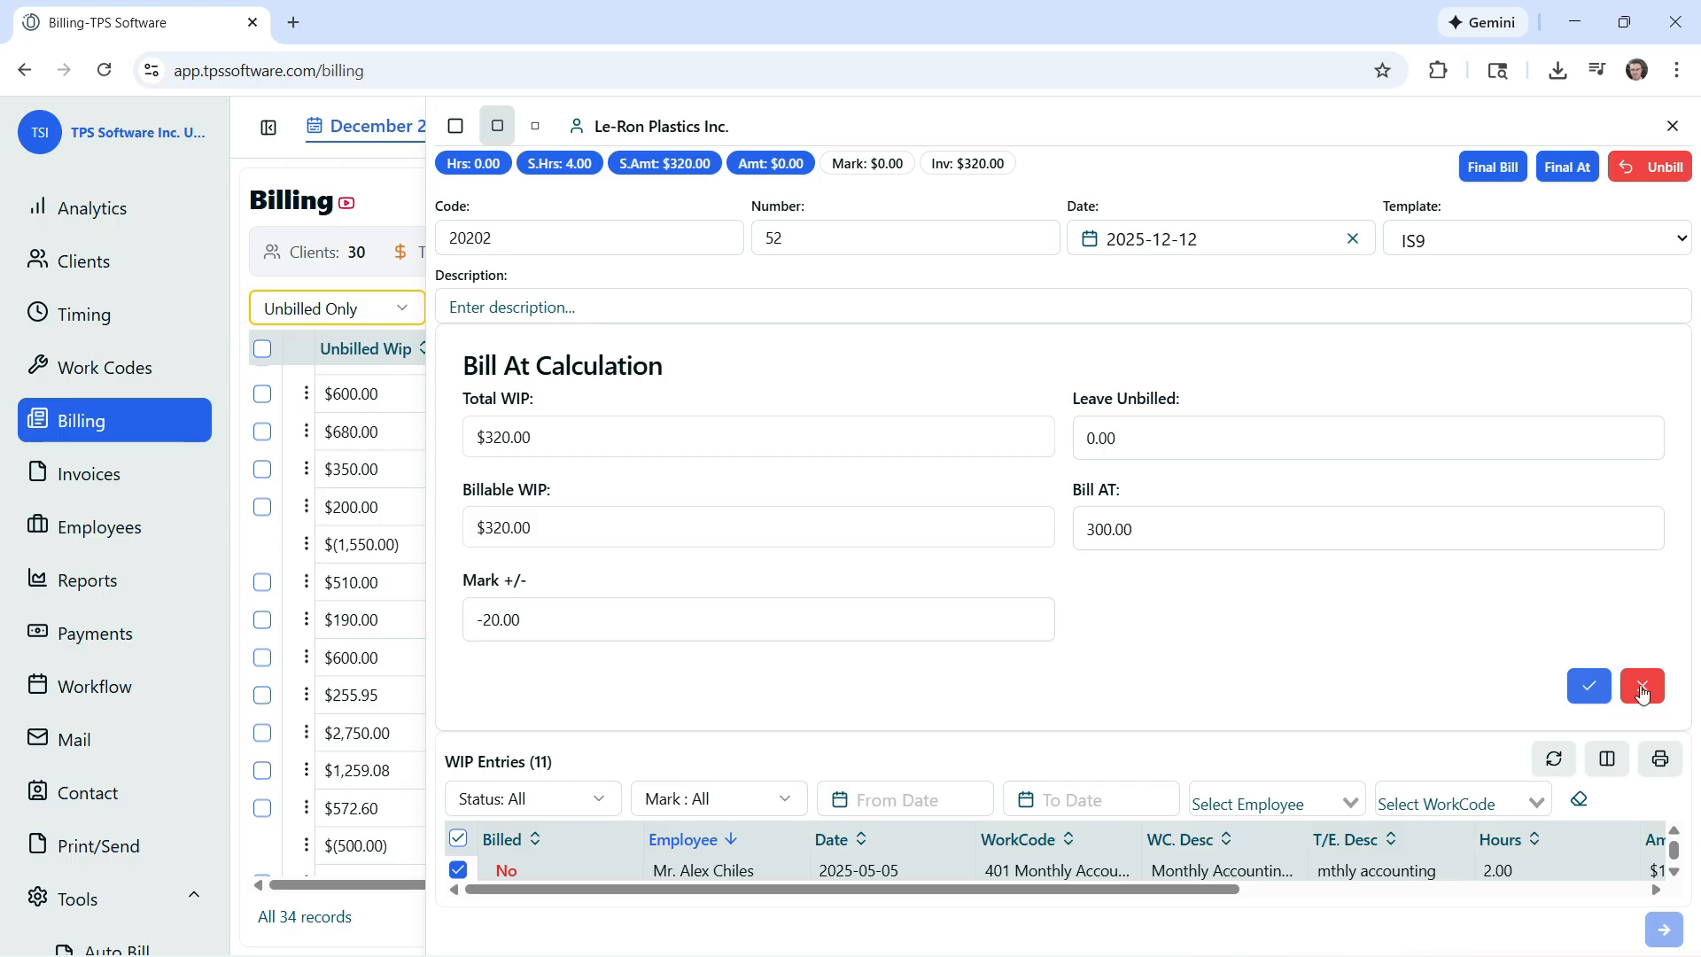
click(1585, 687)
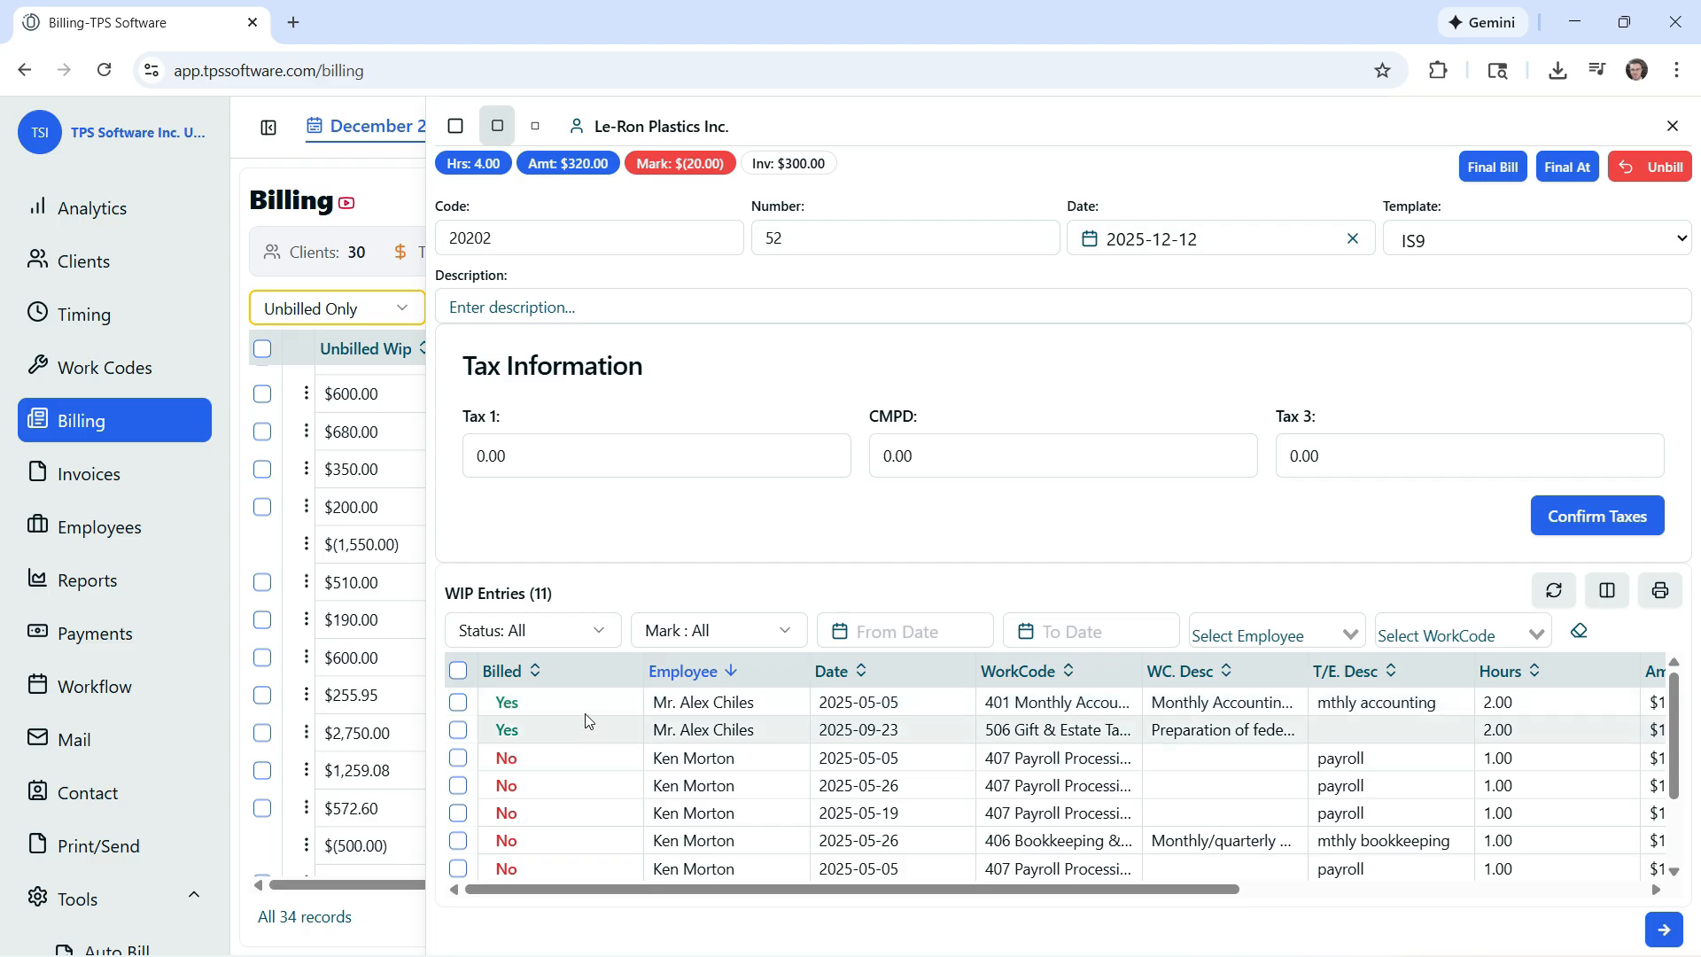
click(612, 890)
drag(611, 890, 1081, 893)
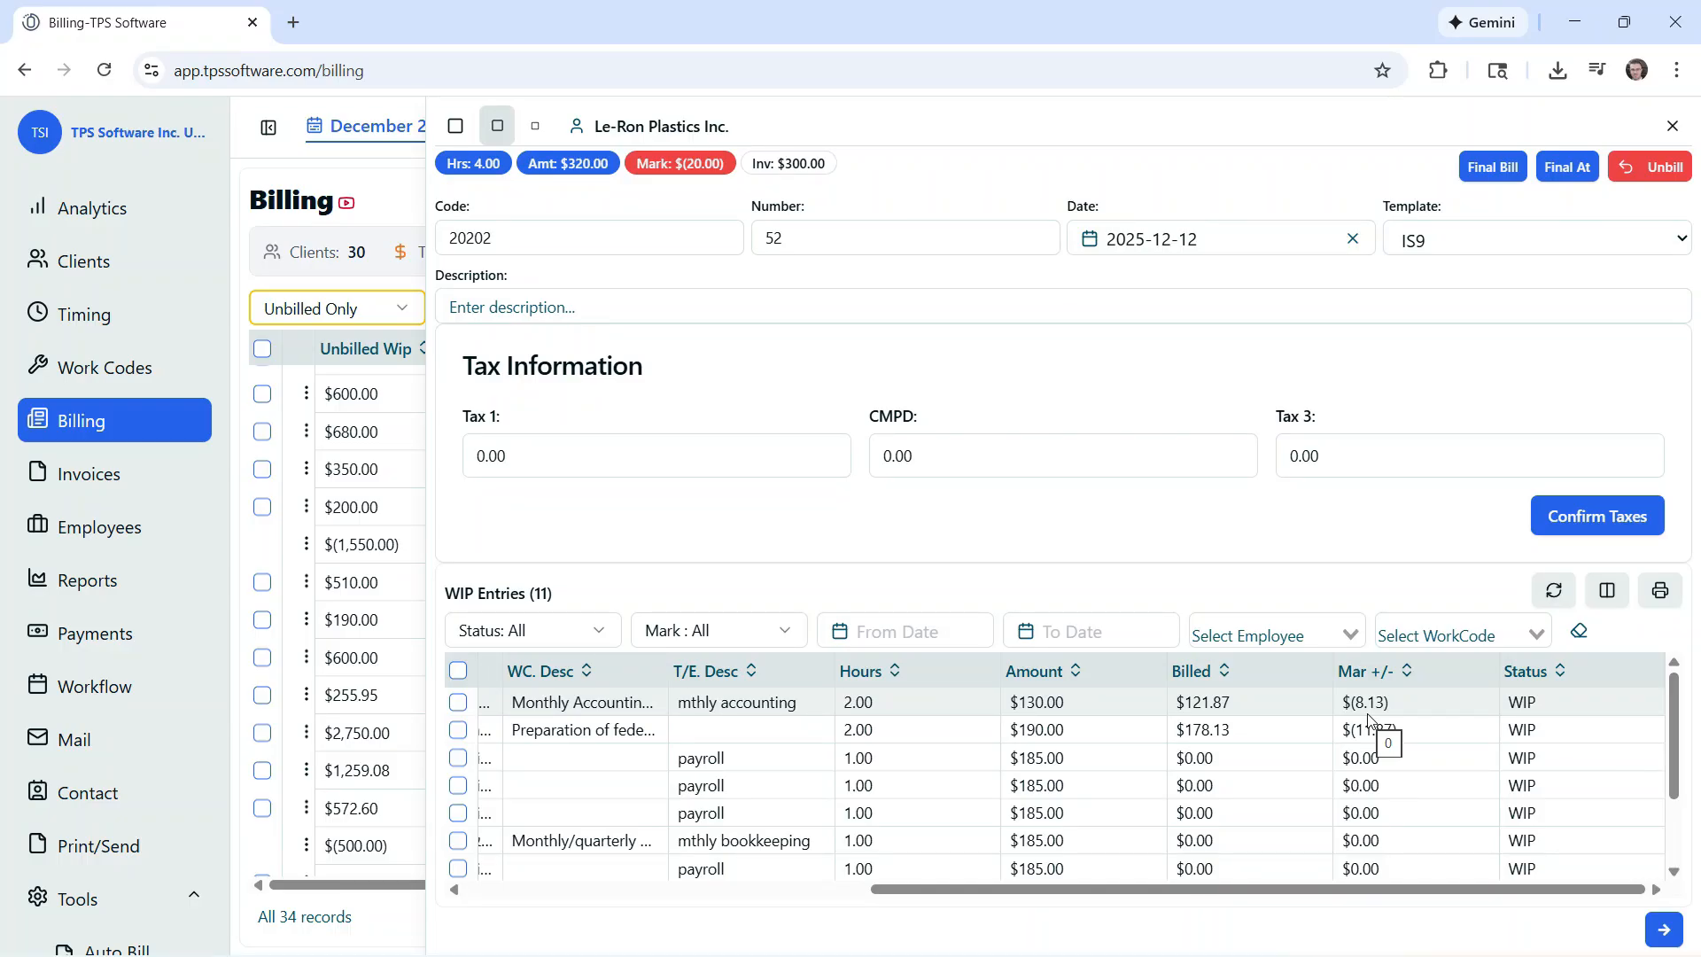
drag(1336, 885, 873, 867)
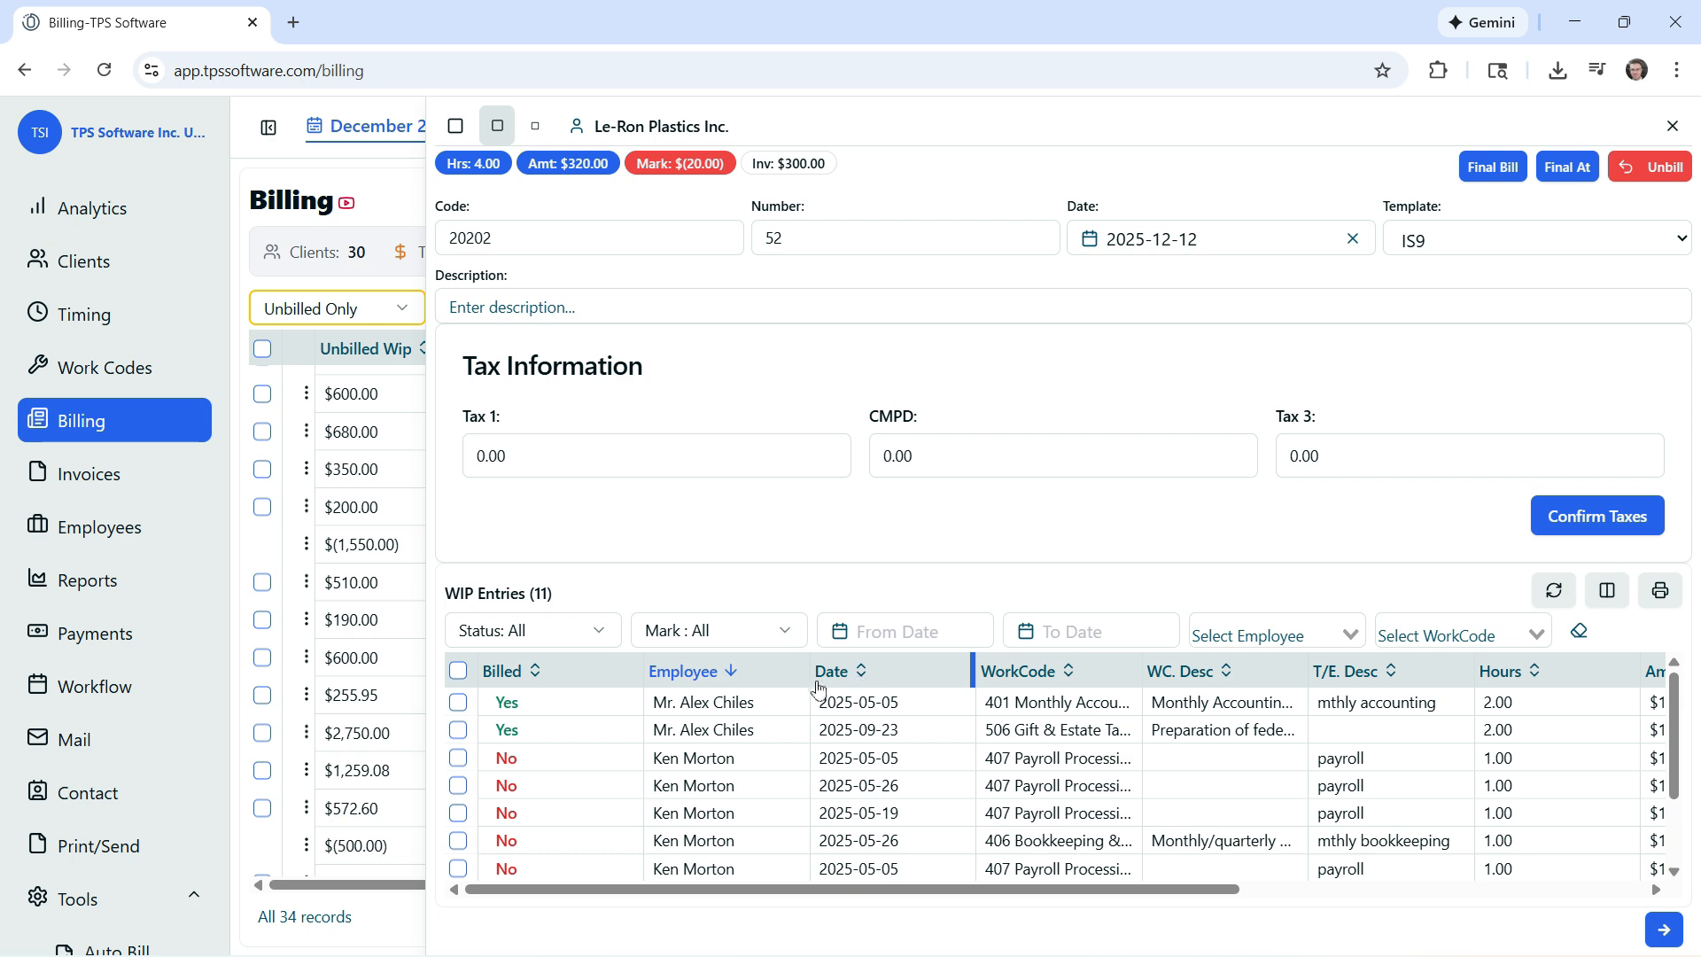
- Final-bill the three 2025-12-12 entries (work codes 402, 403 and 502) with a mark-up of 80.00 and check its distribution
scroll(735, 753, down, 2)
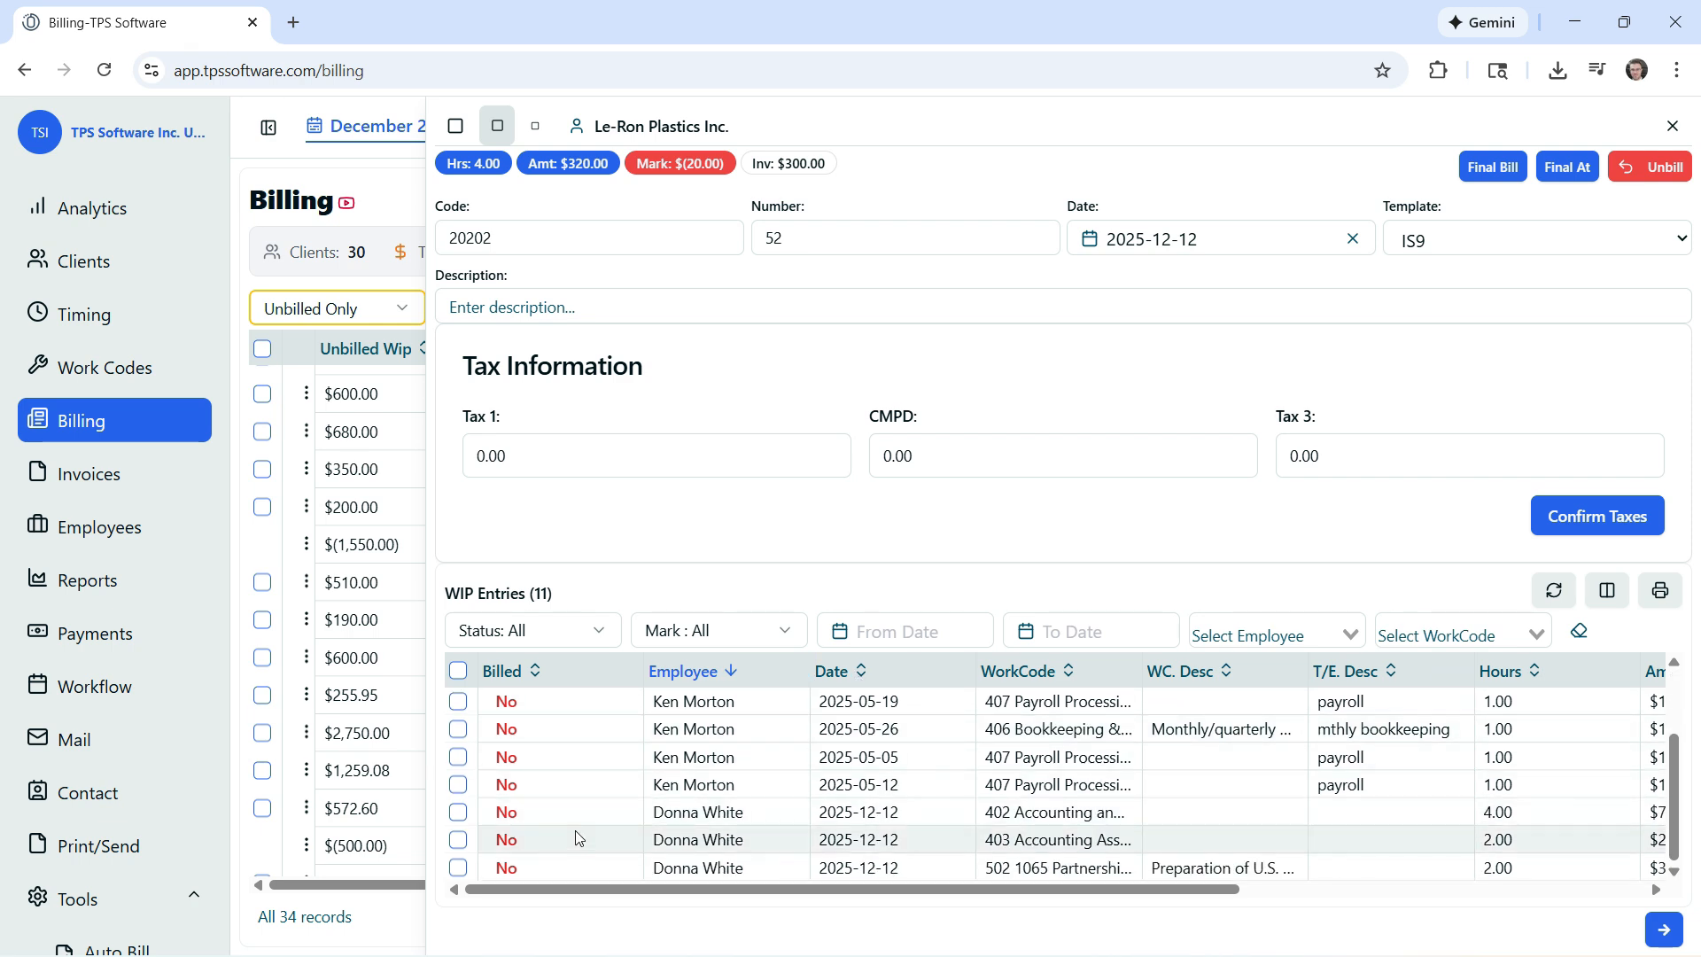
click(458, 815)
click(458, 840)
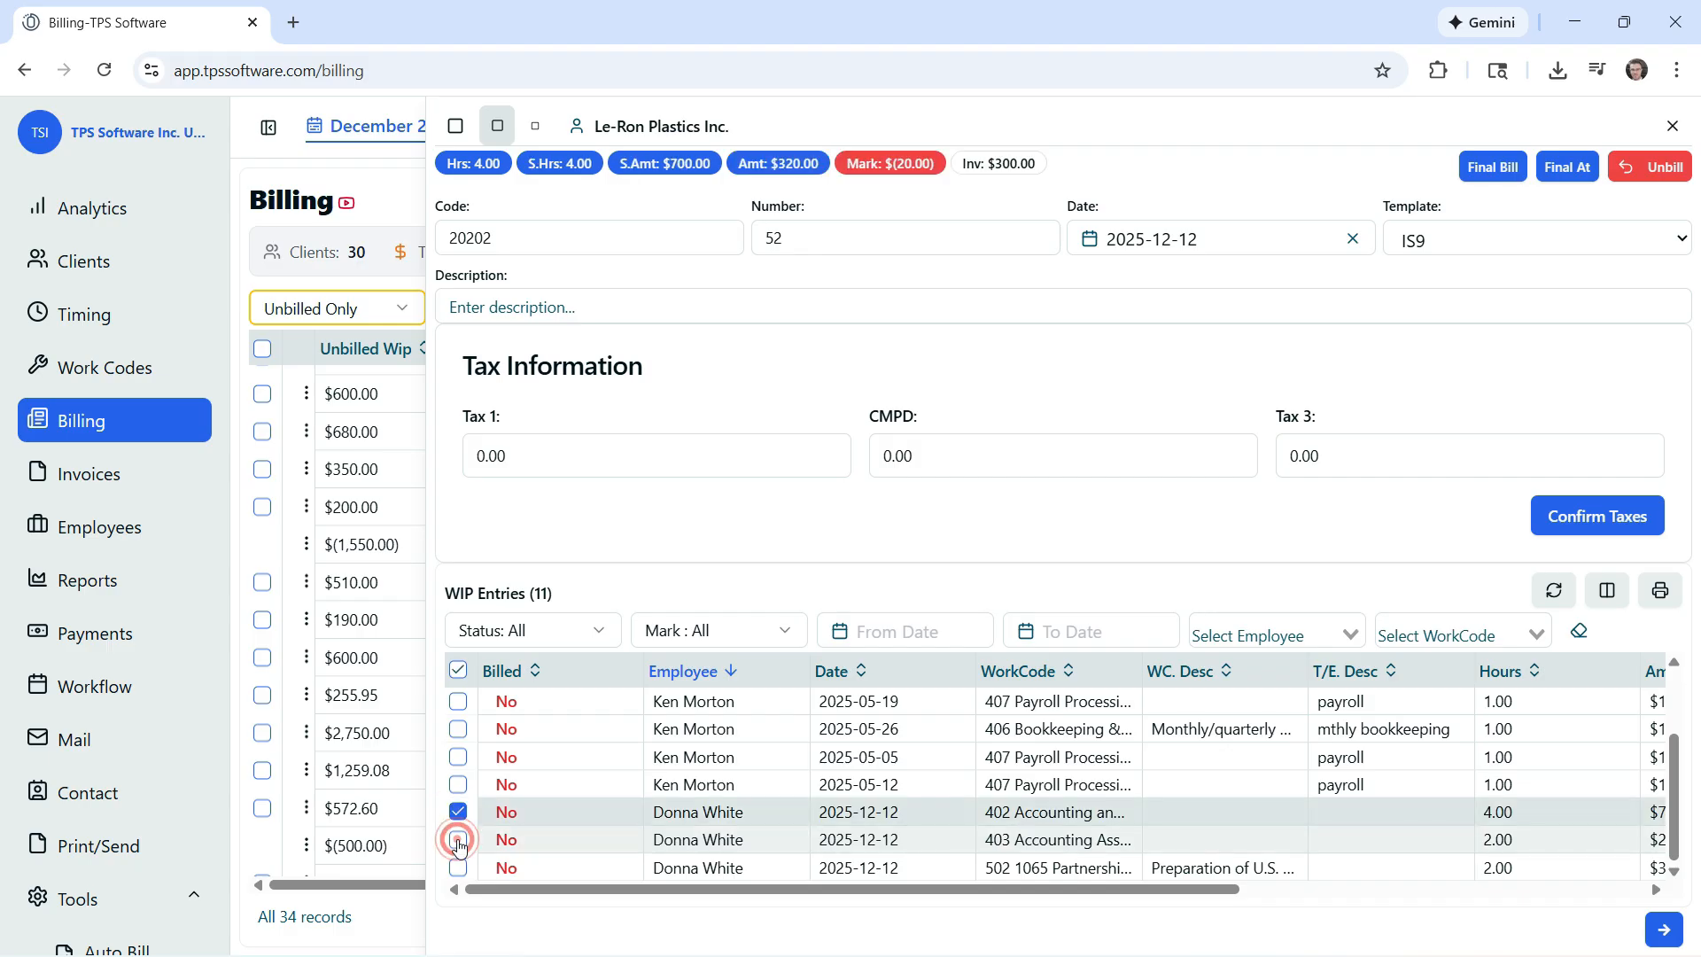
click(459, 868)
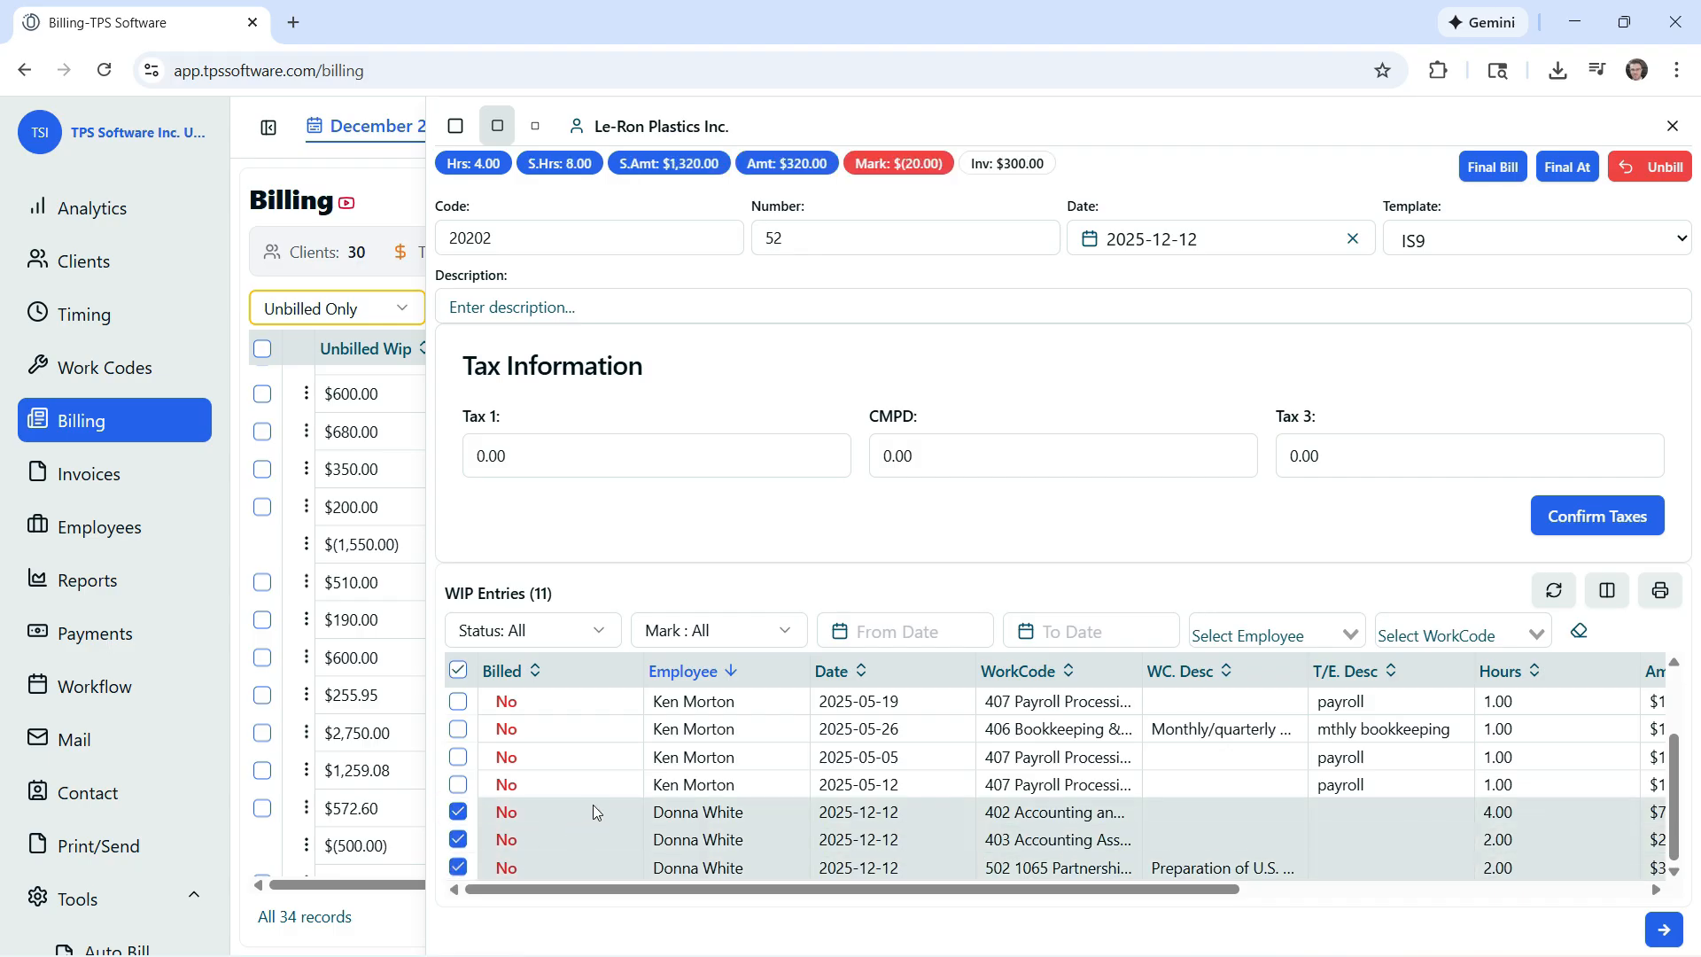
click(1568, 166)
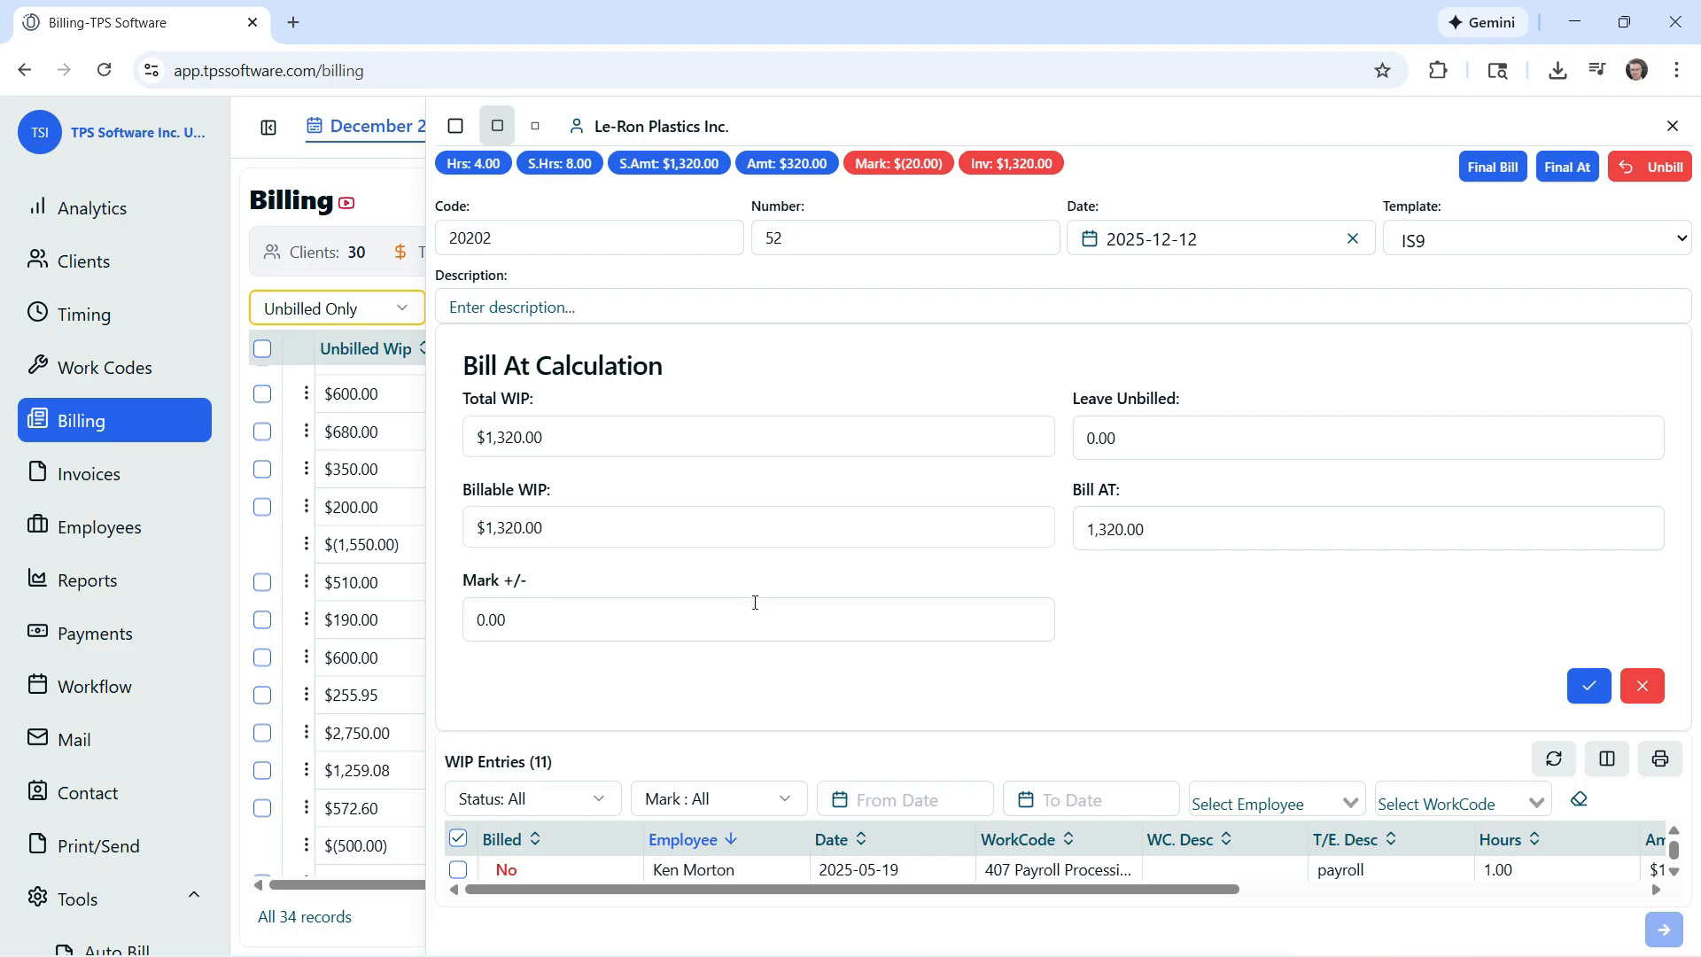
click(541, 624)
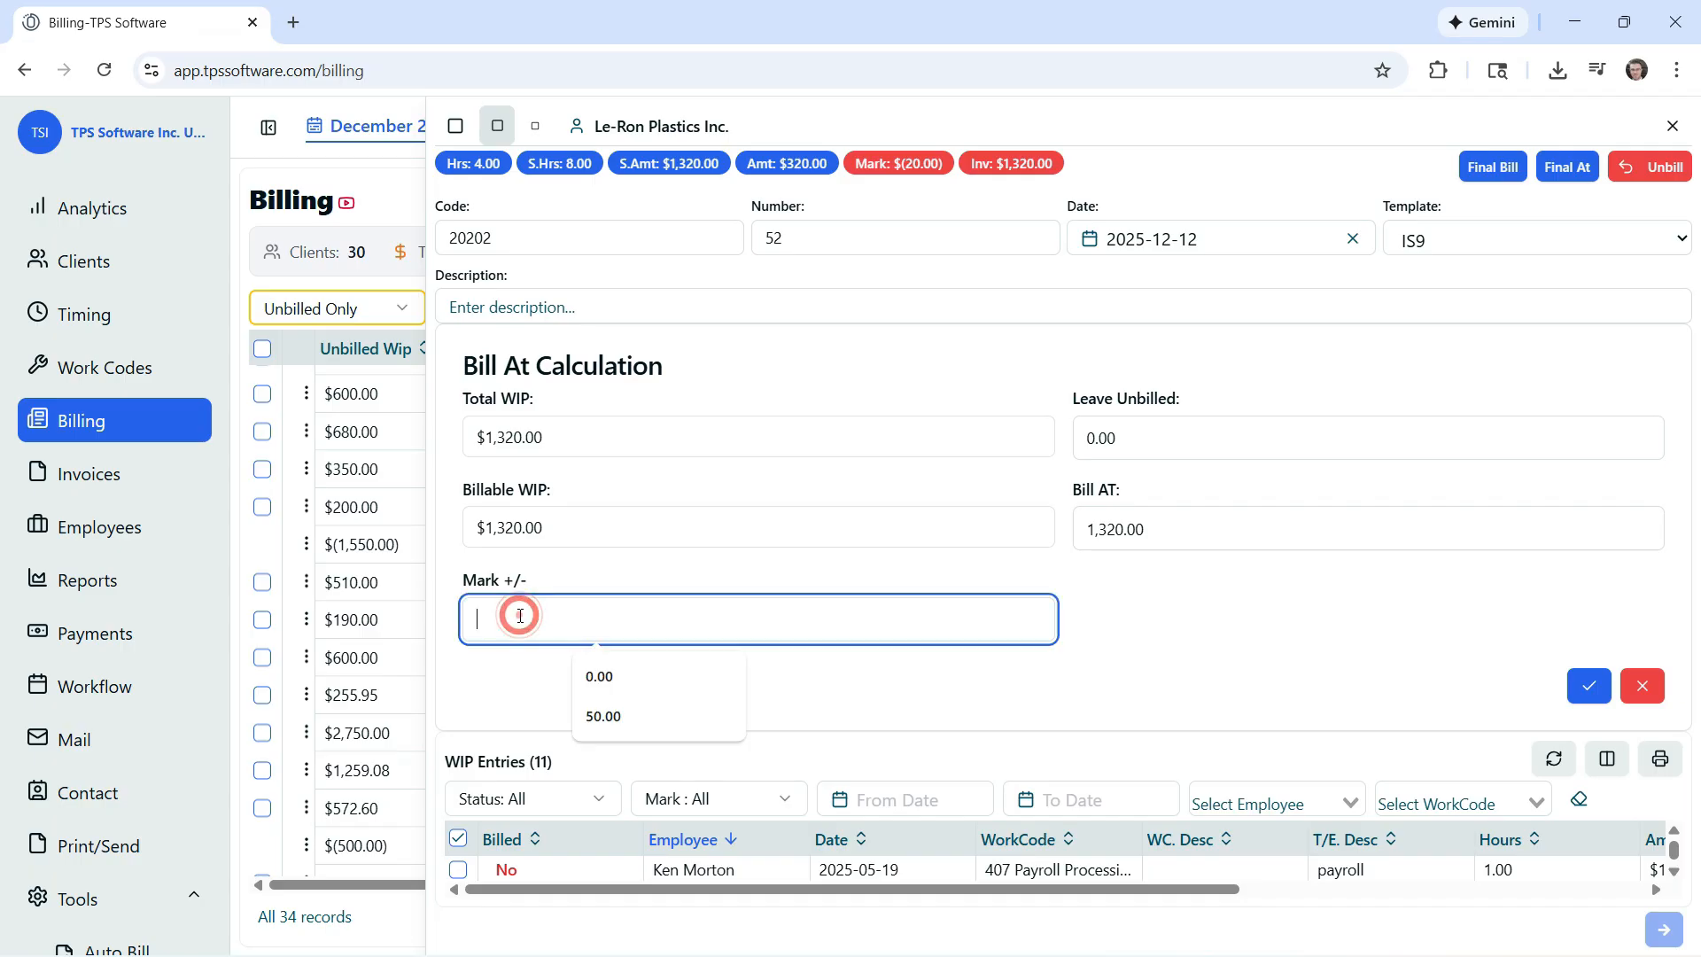
text(80.00)
click(631, 692)
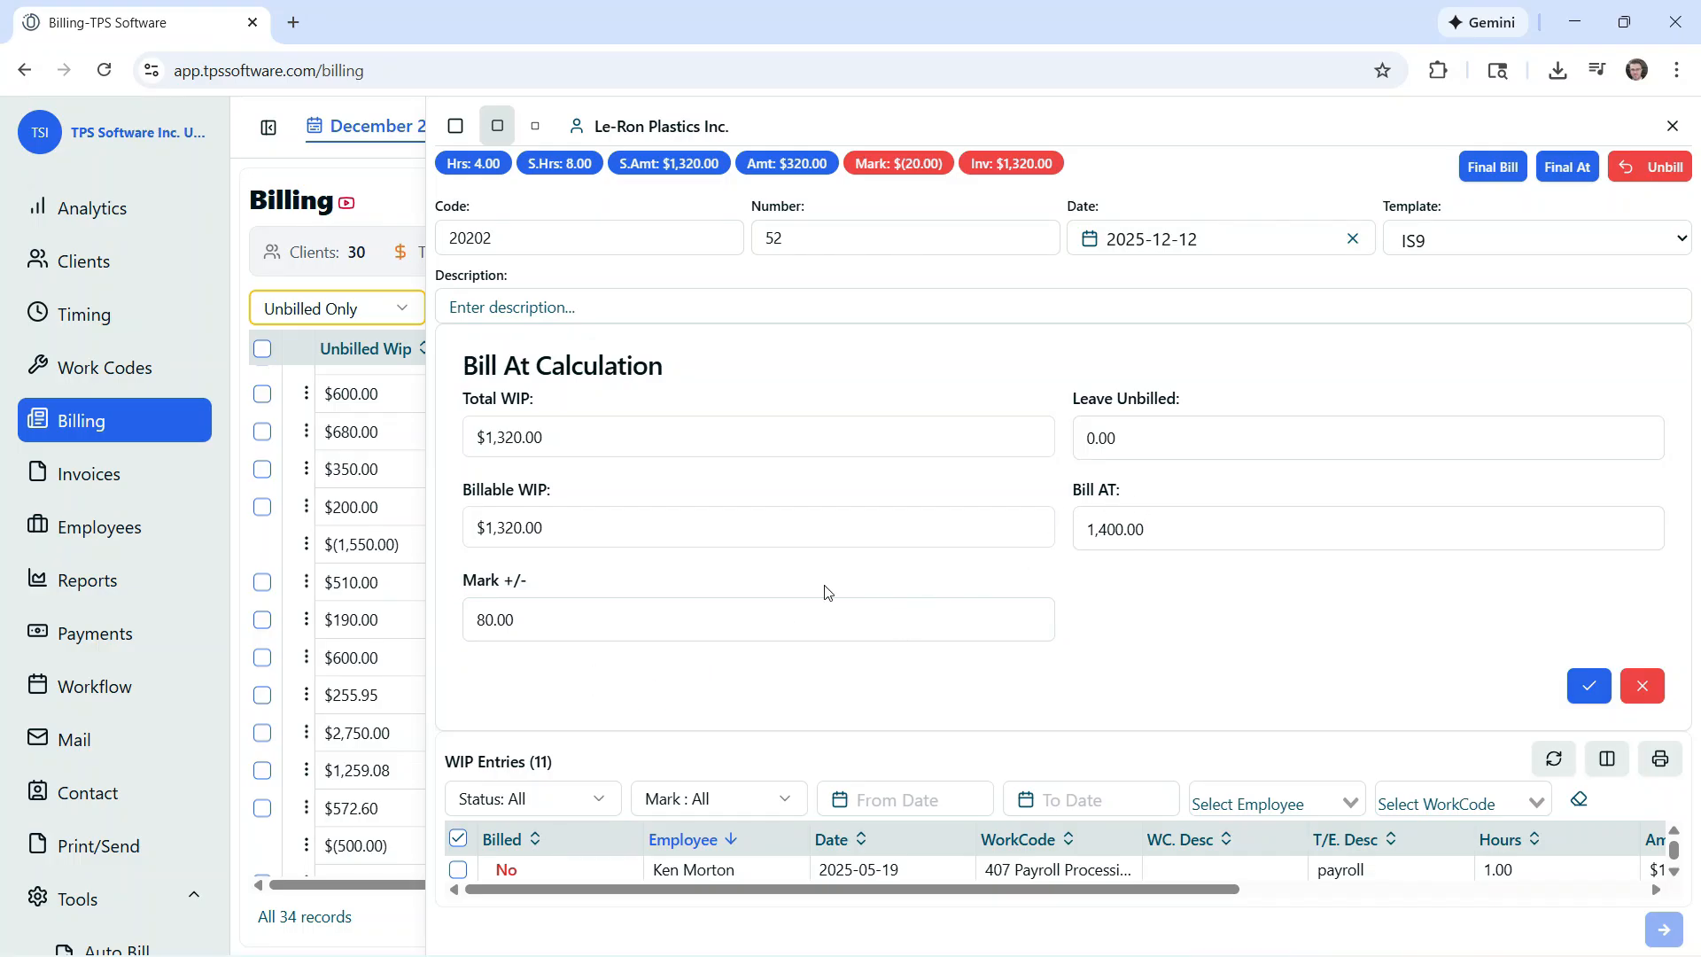
click(1587, 688)
drag(951, 891, 1360, 890)
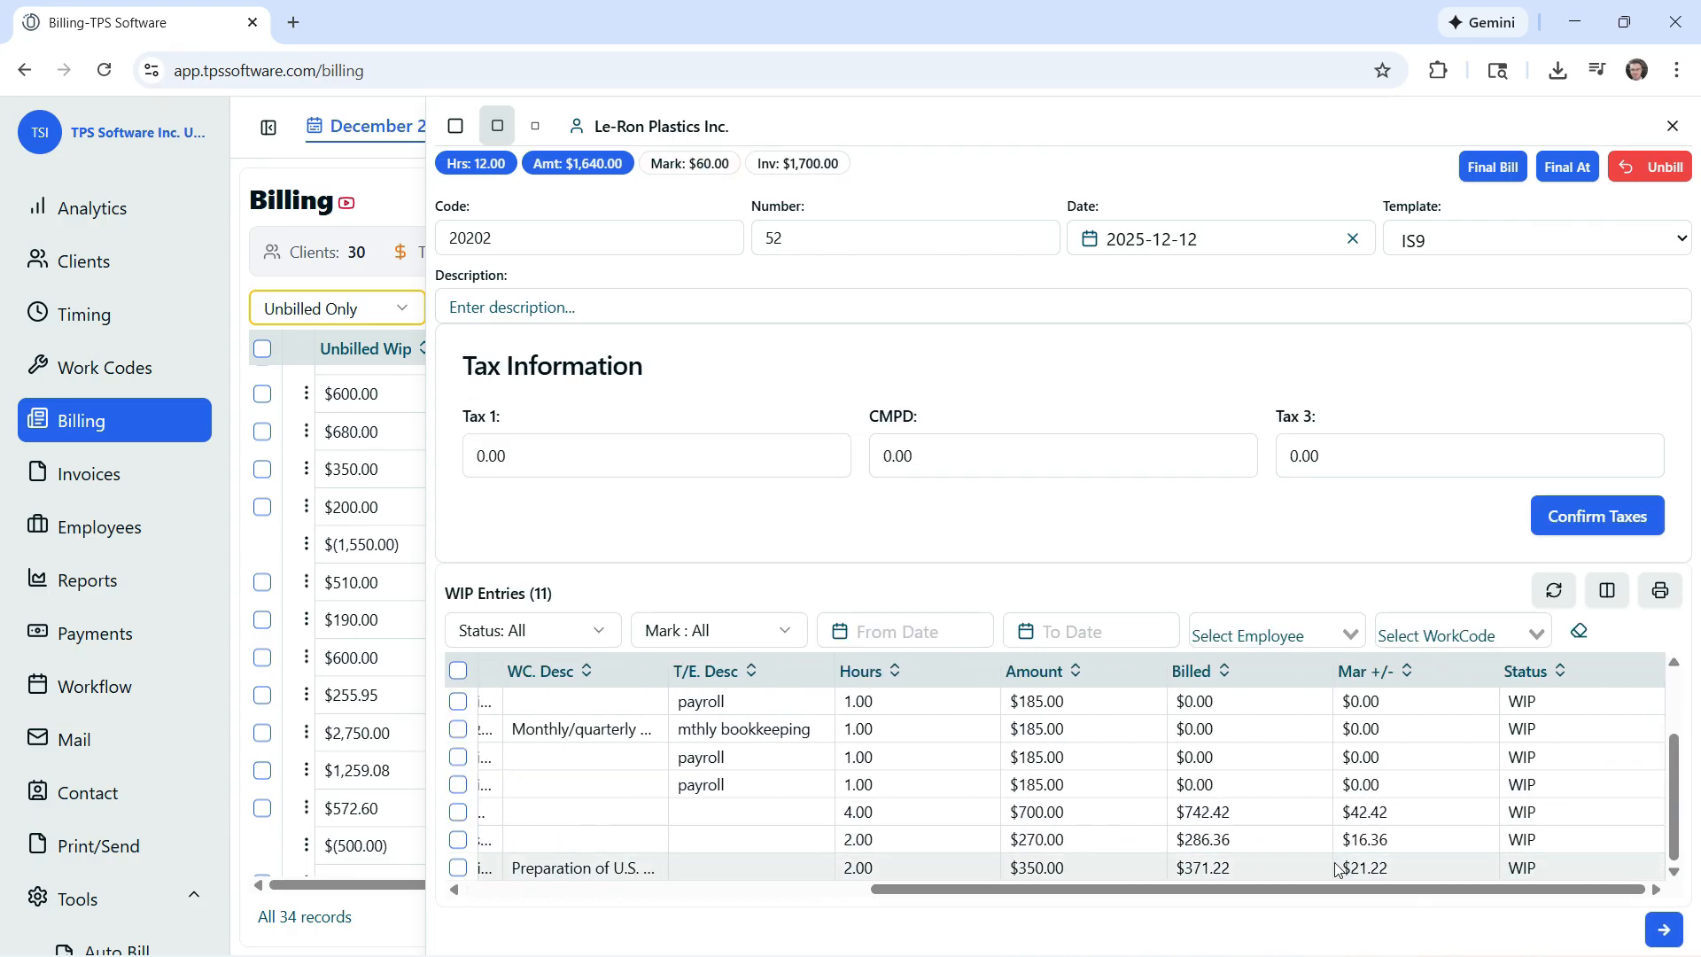
drag(1347, 887, 695, 911)
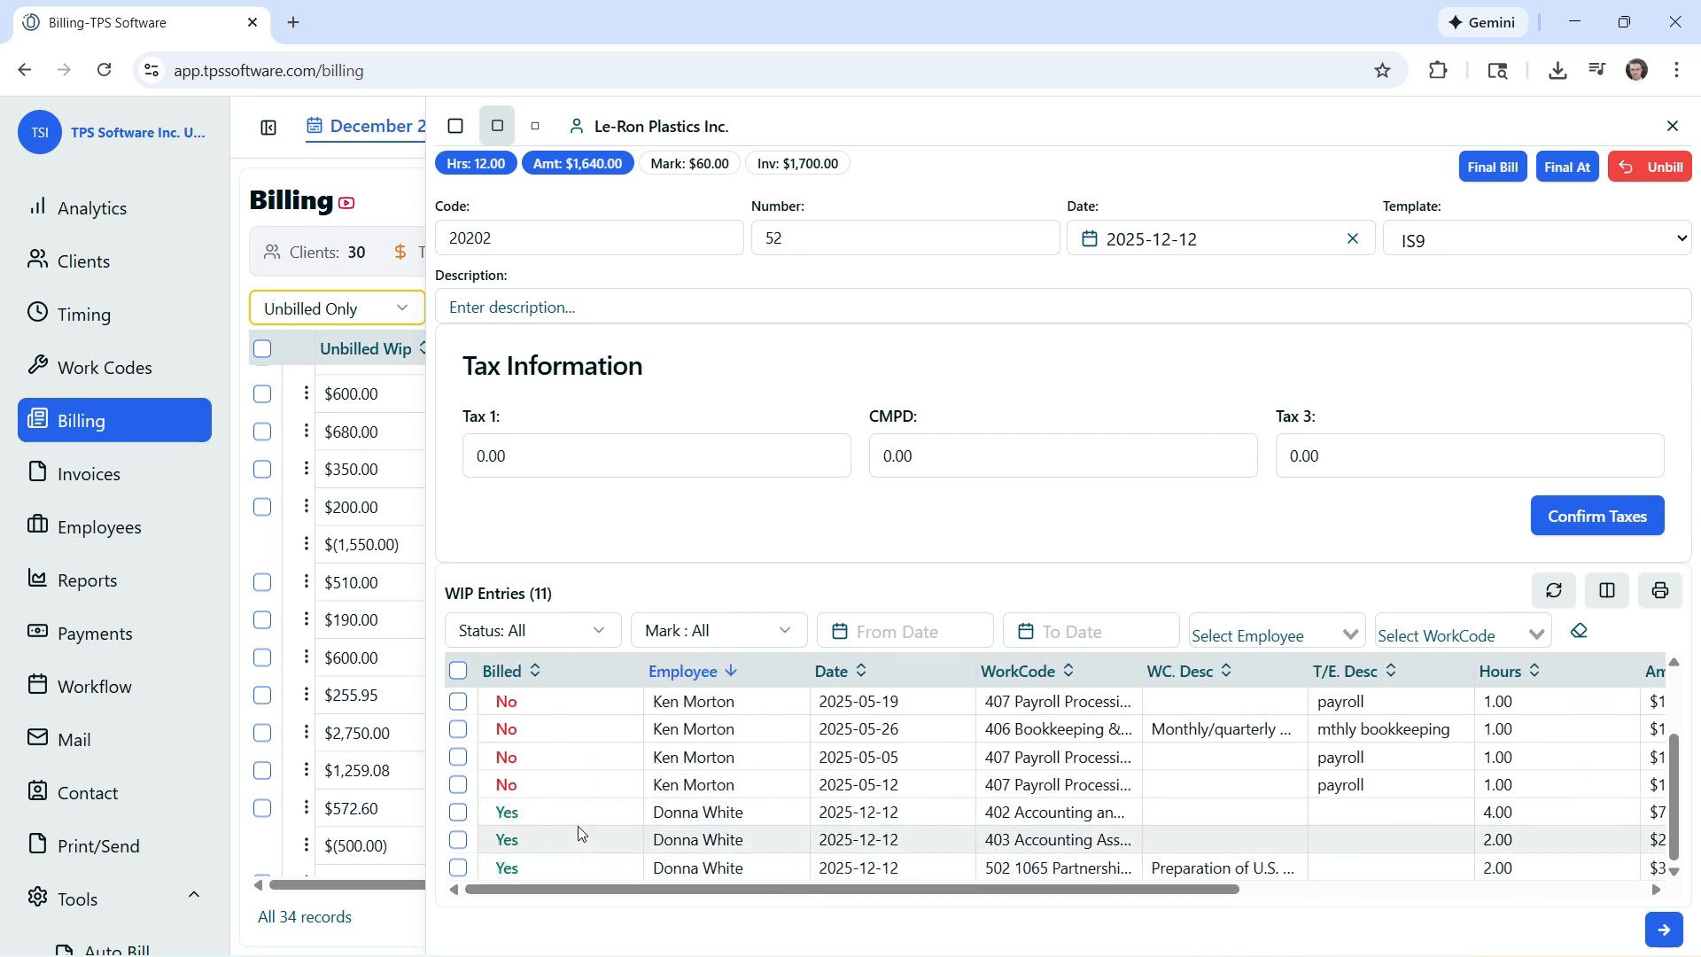
- Final-bill the six remaining unbilled WIP entries at full value and proceed to the tax information
scroll(581, 833, up, 5)
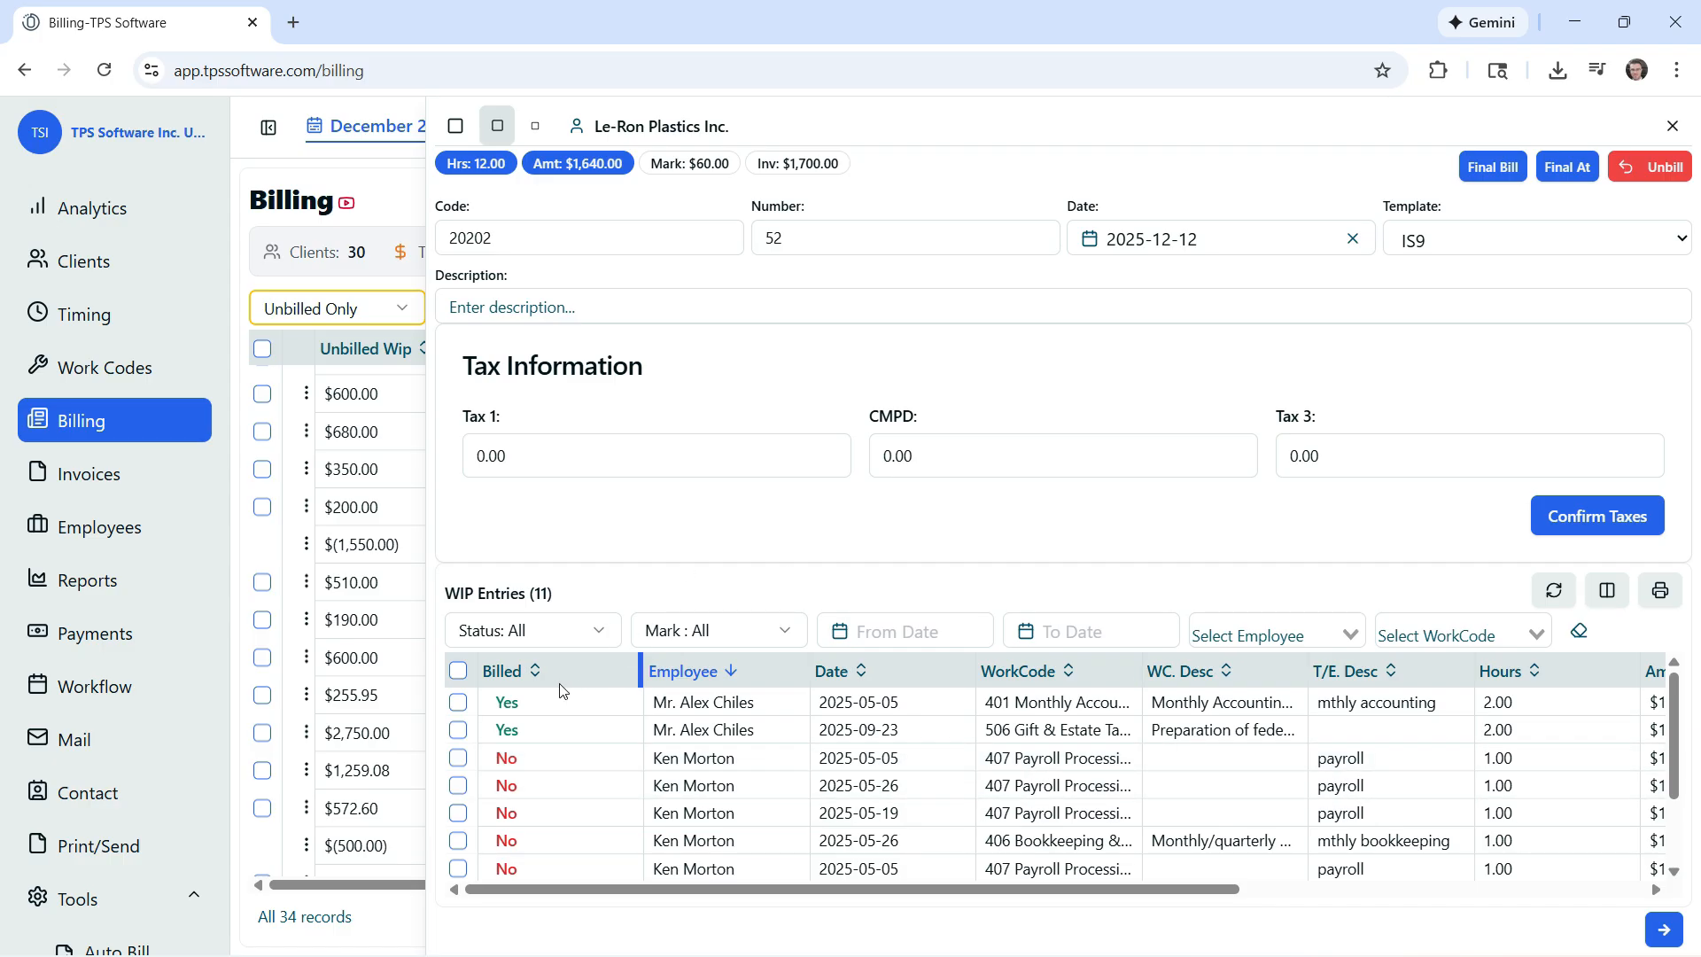
click(458, 758)
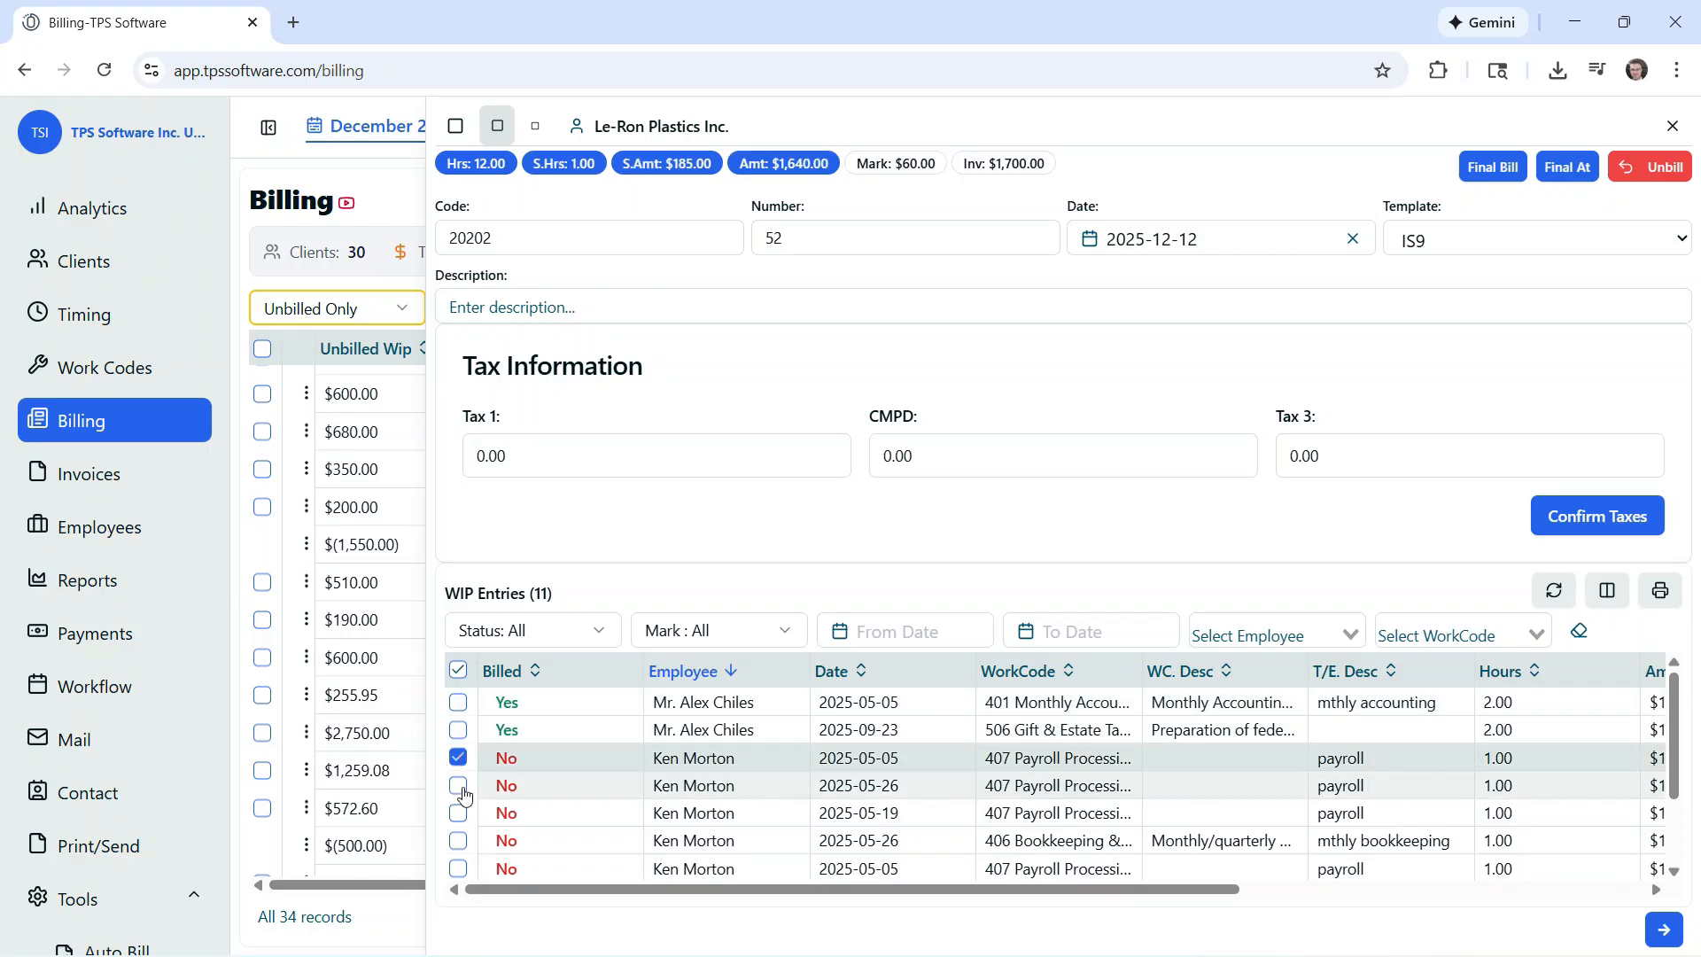
click(458, 785)
click(458, 813)
click(458, 840)
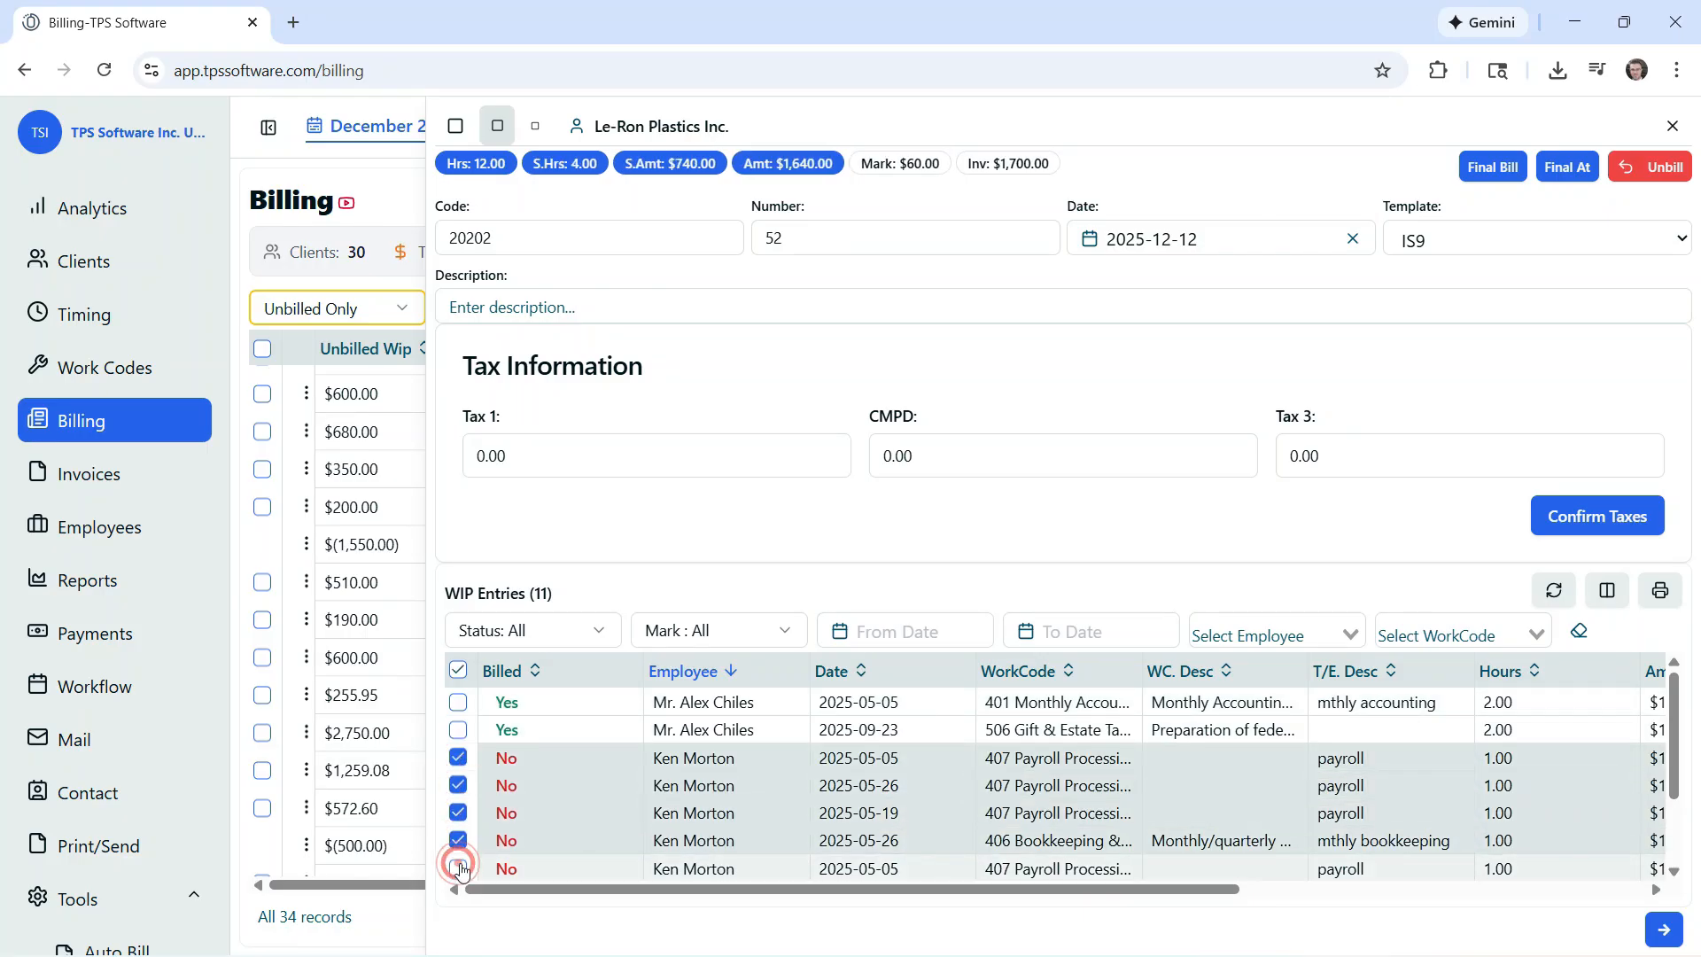
click(458, 868)
scroll(459, 797, down, 2)
click(458, 784)
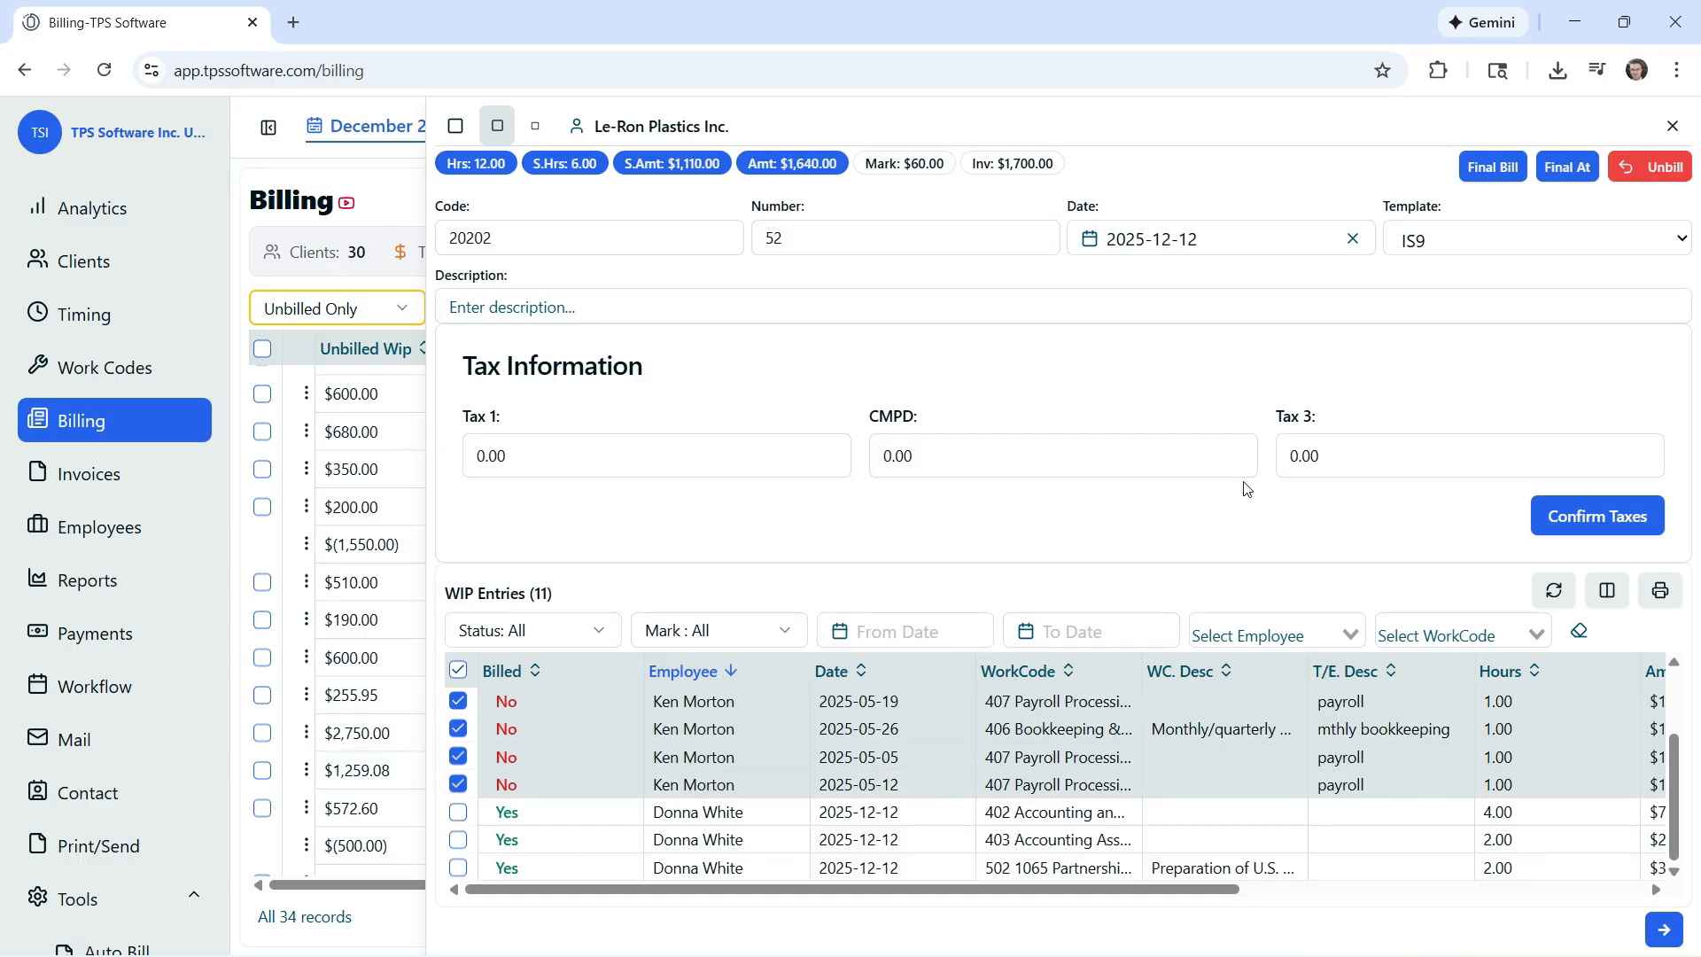
click(1476, 171)
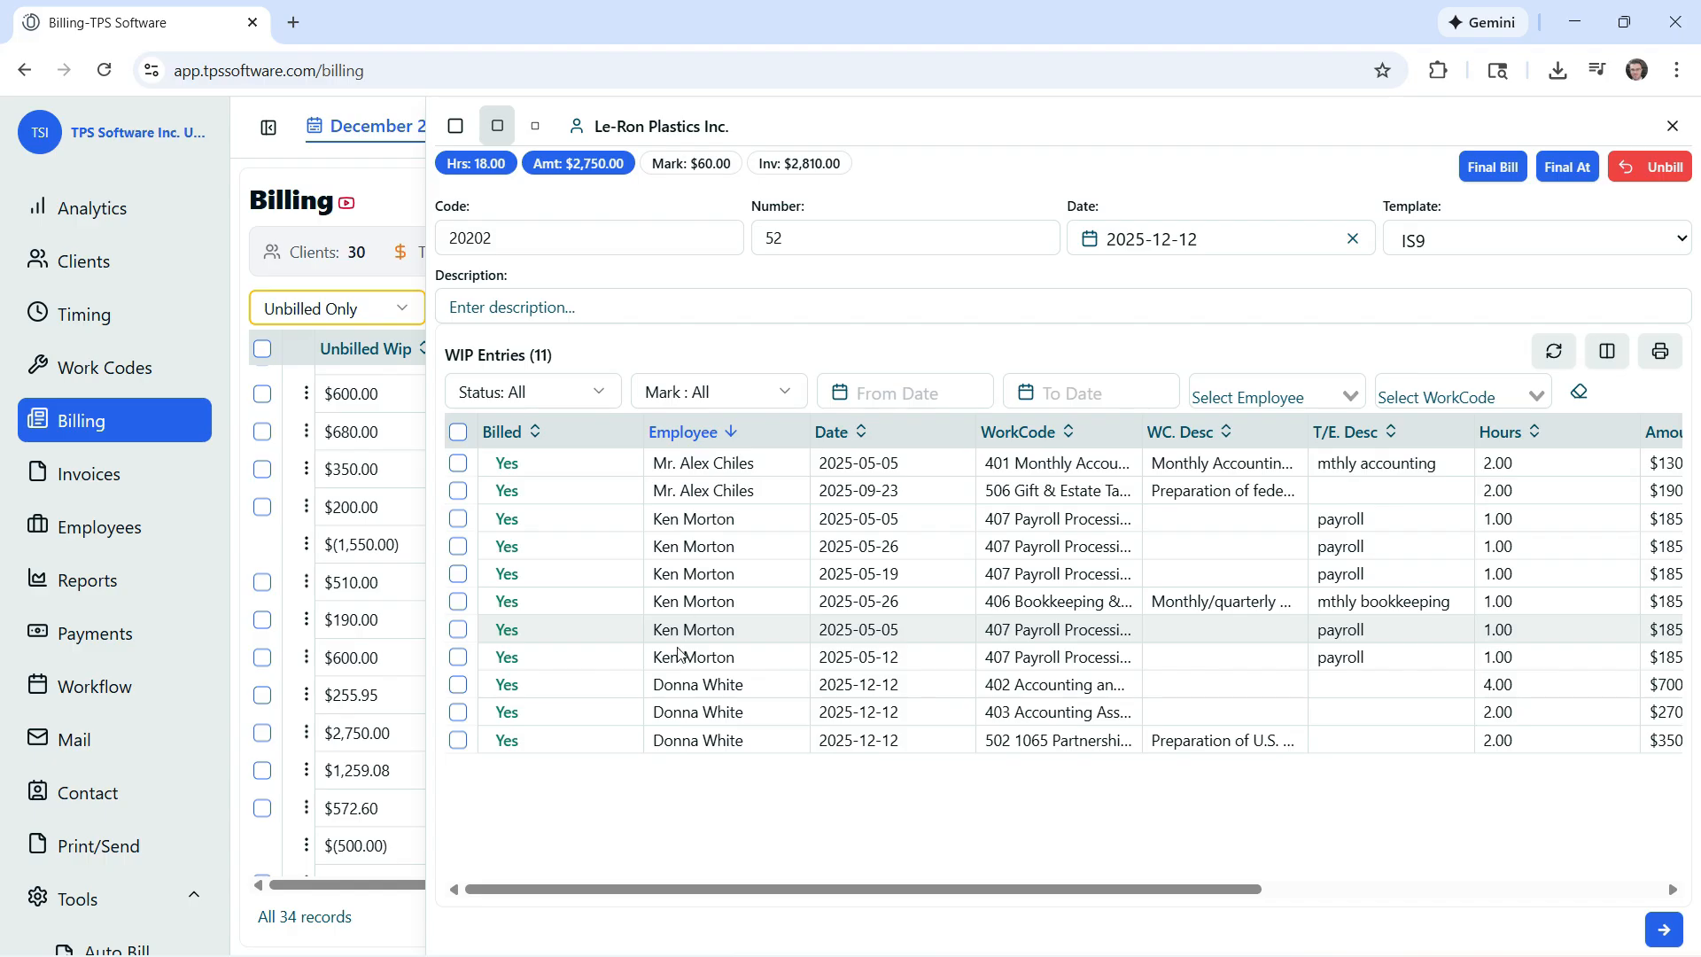
click(1663, 931)
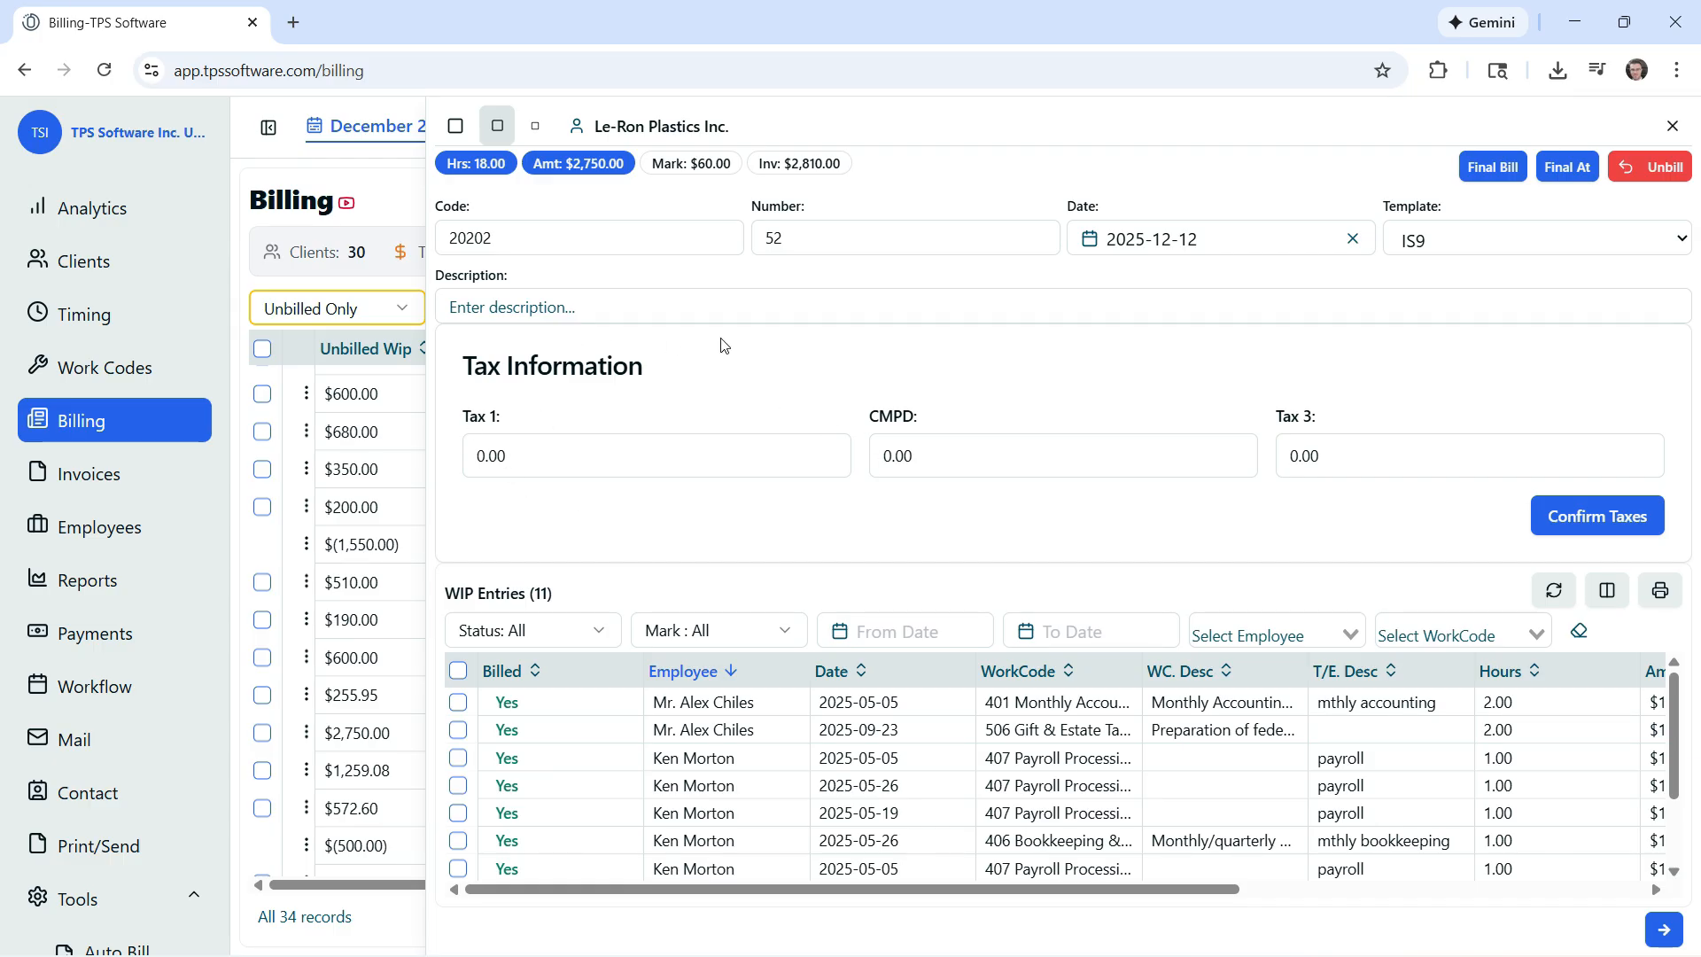
- Confirm the taxes and add the "mthly accounting" WIP description as the first billing paragraph
click(1584, 521)
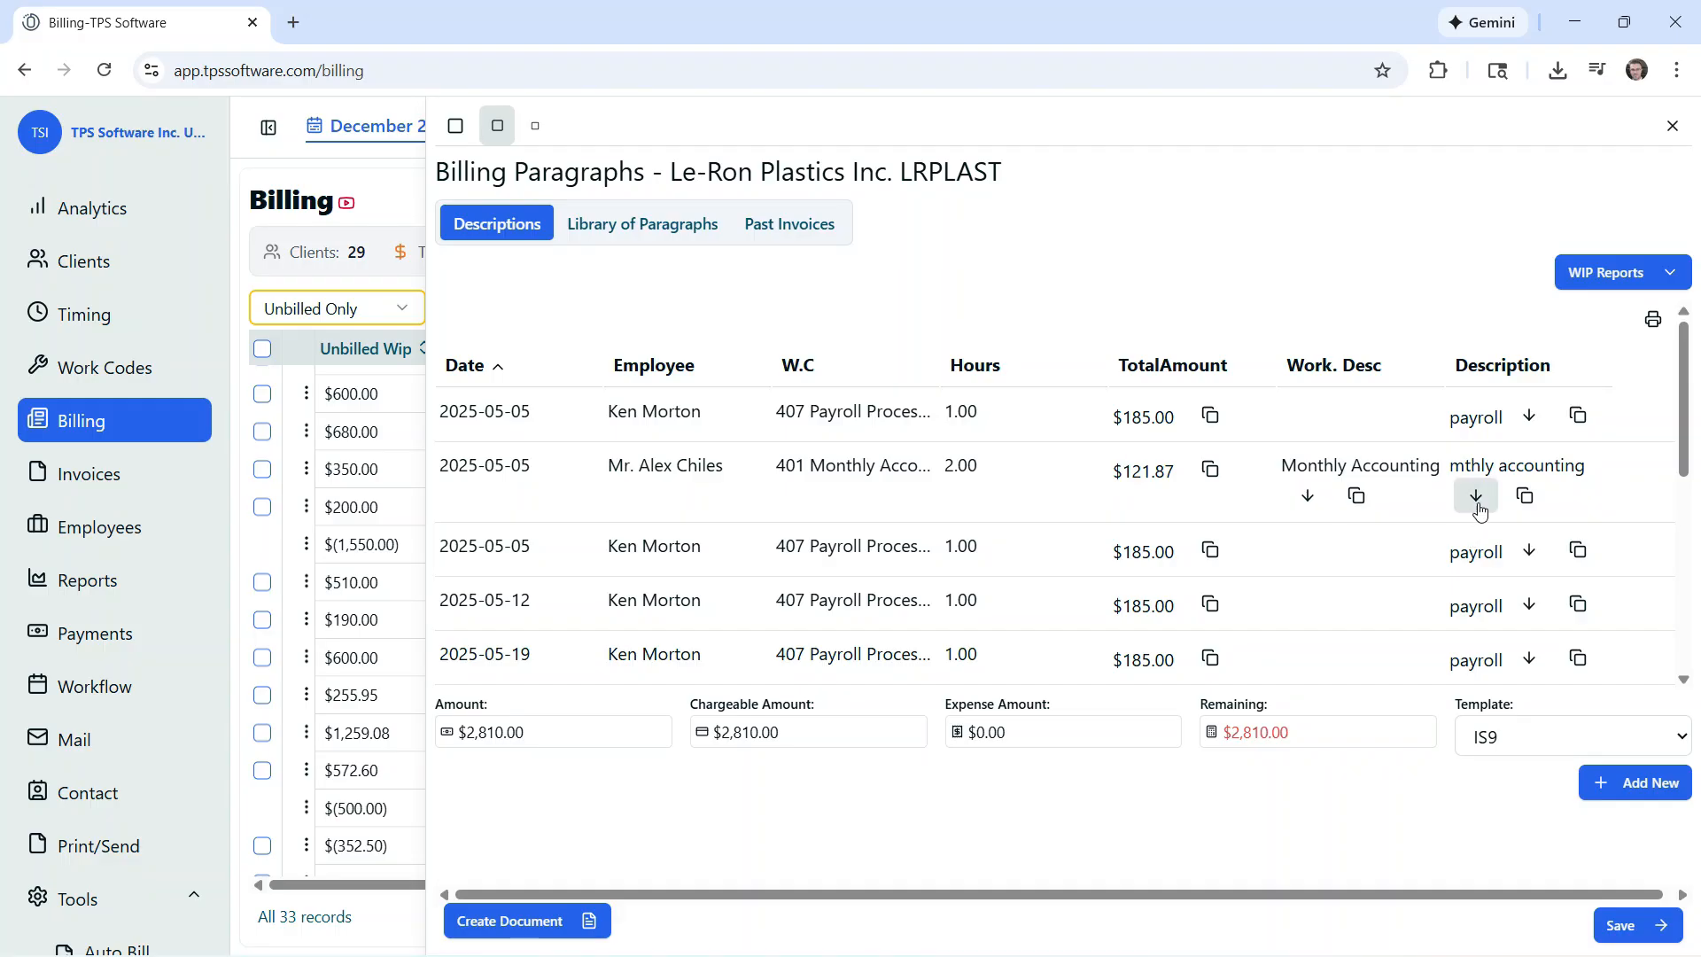
click(1478, 500)
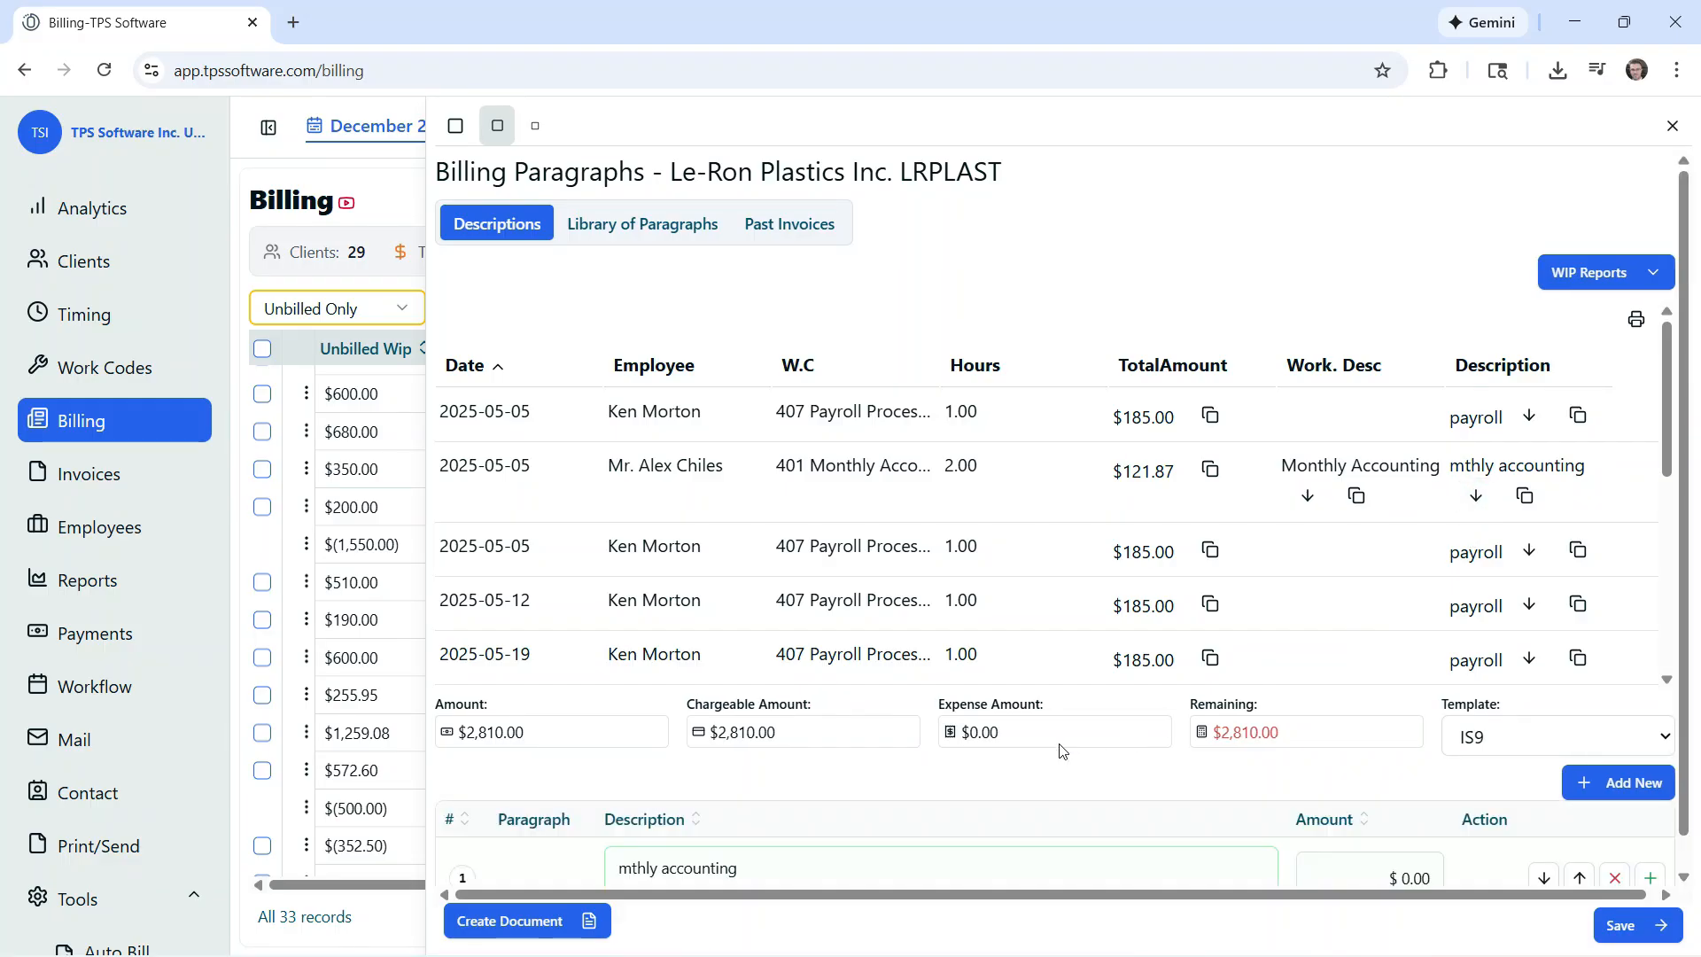
scroll(905, 832, down, 1)
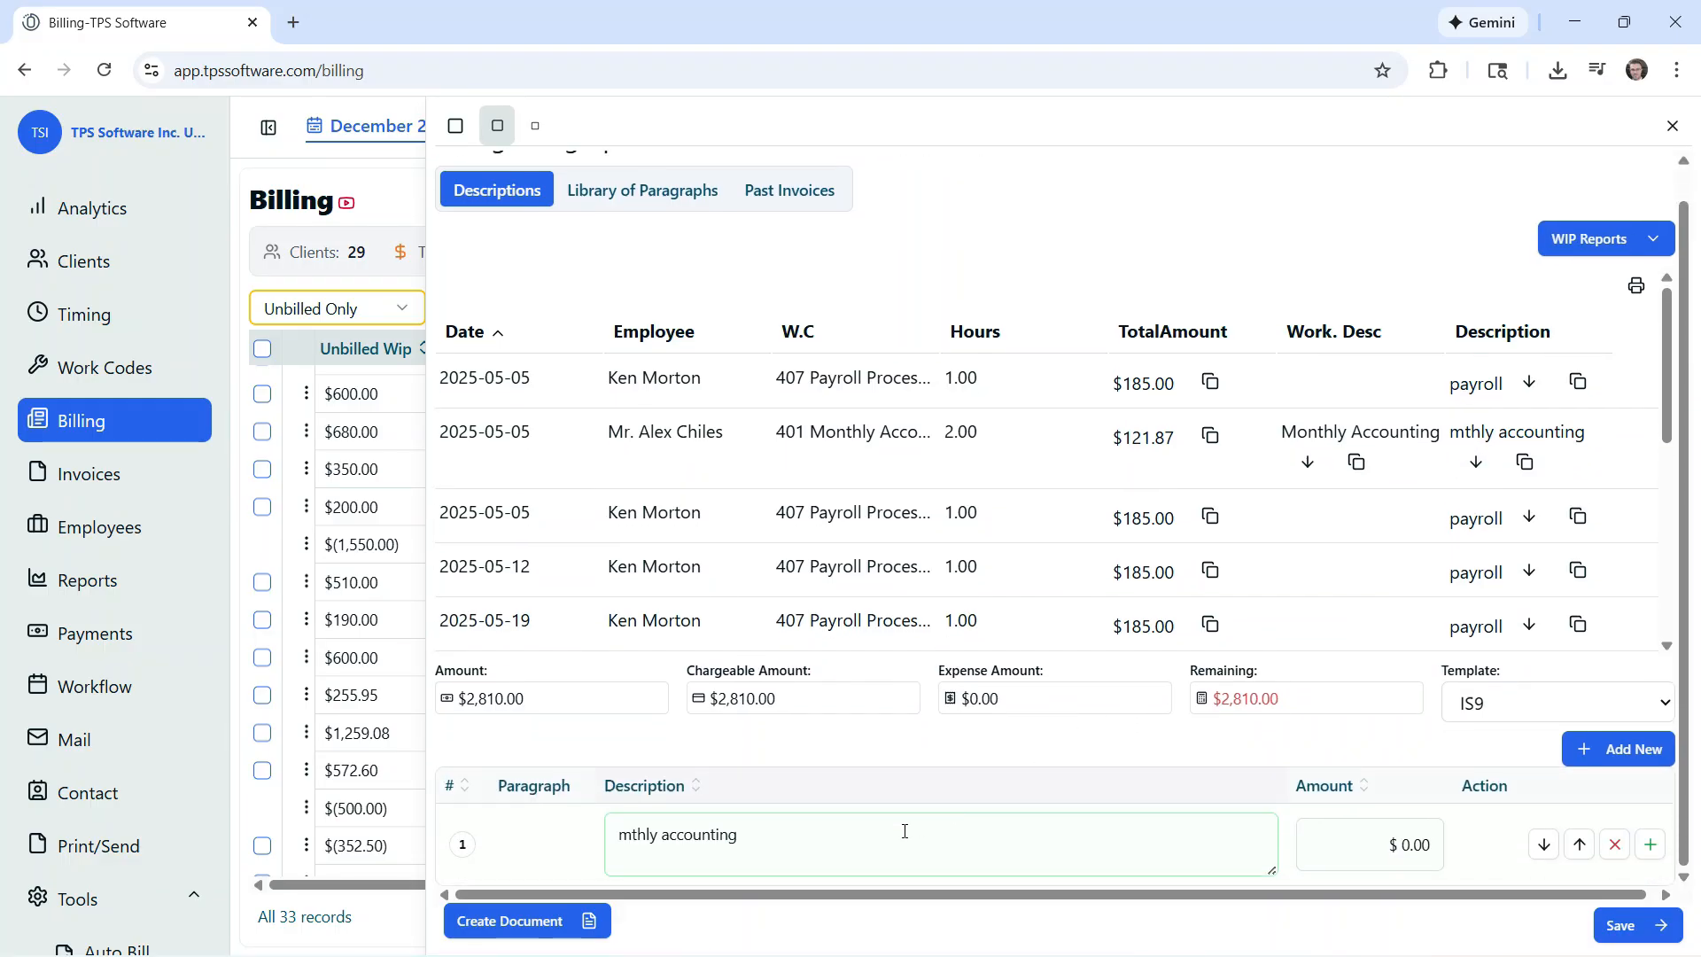
click(753, 835)
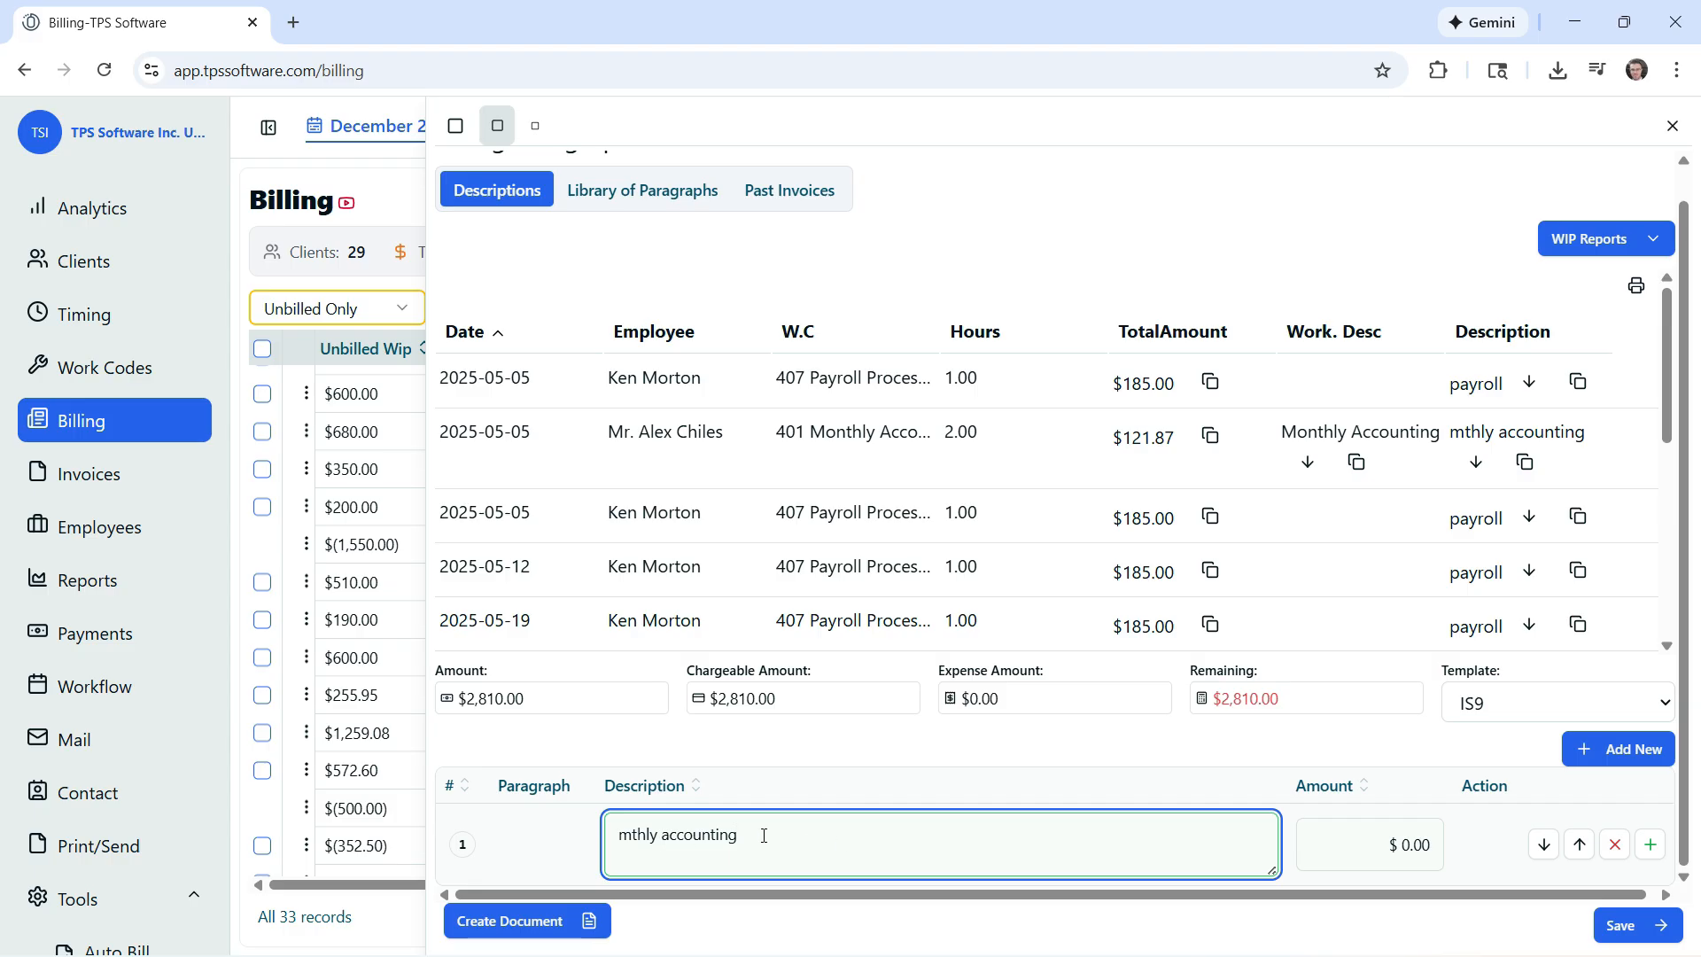
click(880, 752)
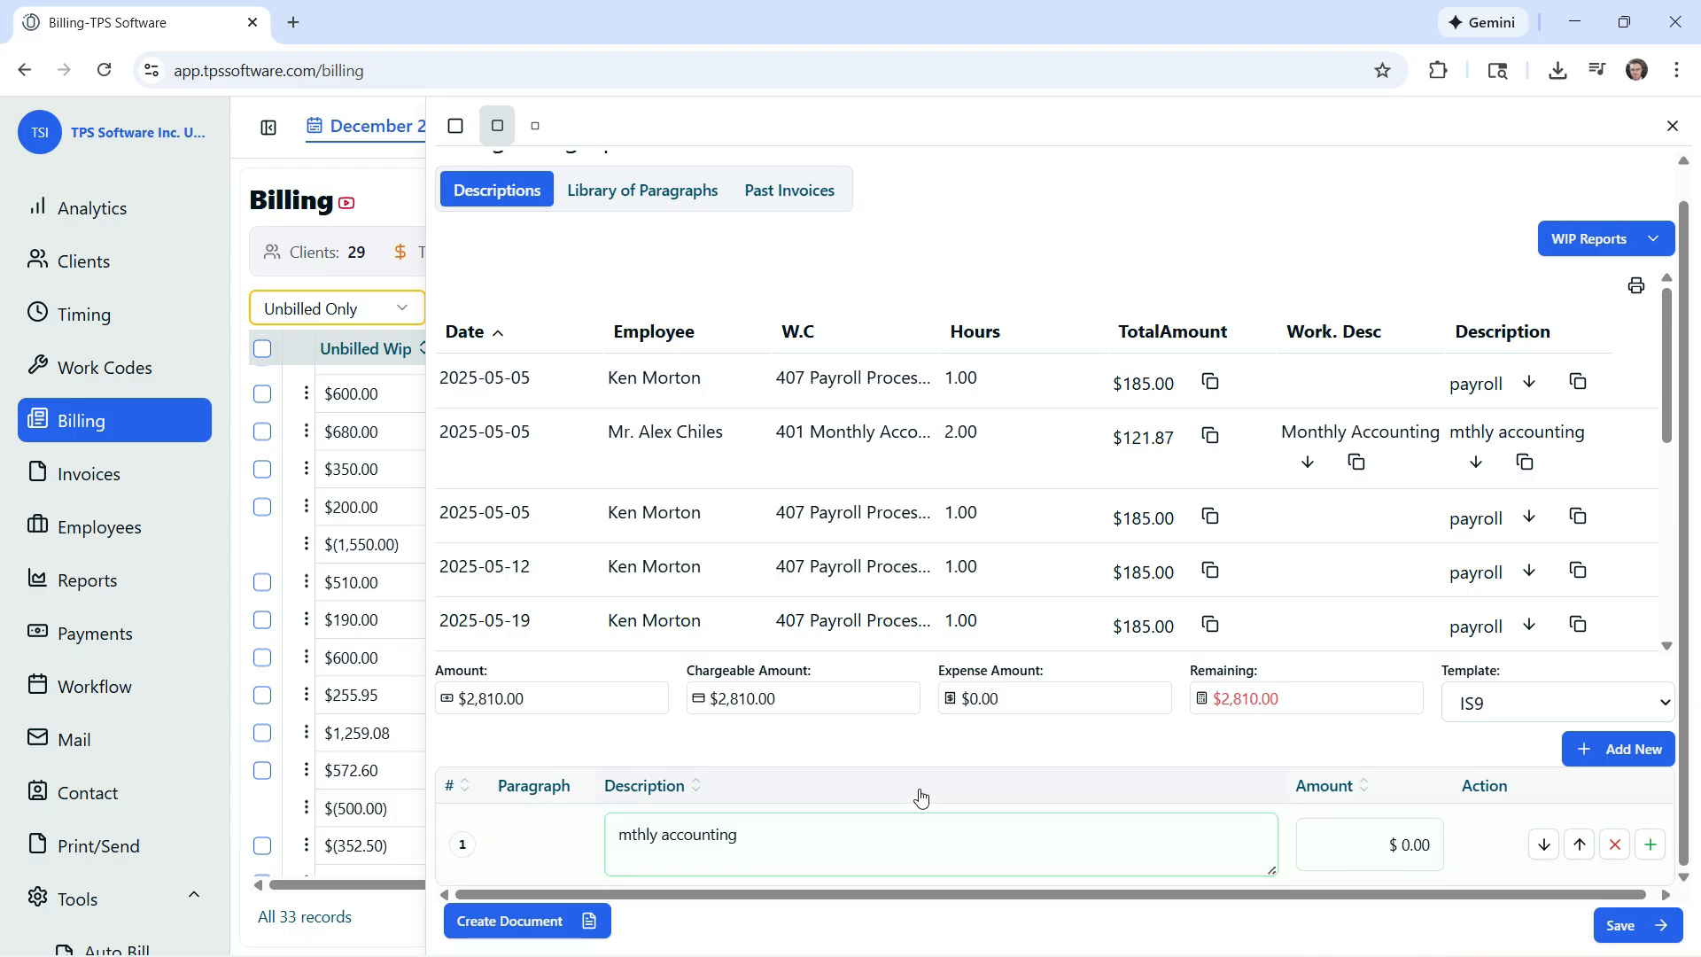
- Add library paragraph 130, "Preparation of audited financial statements", as the second billing line
click(615, 200)
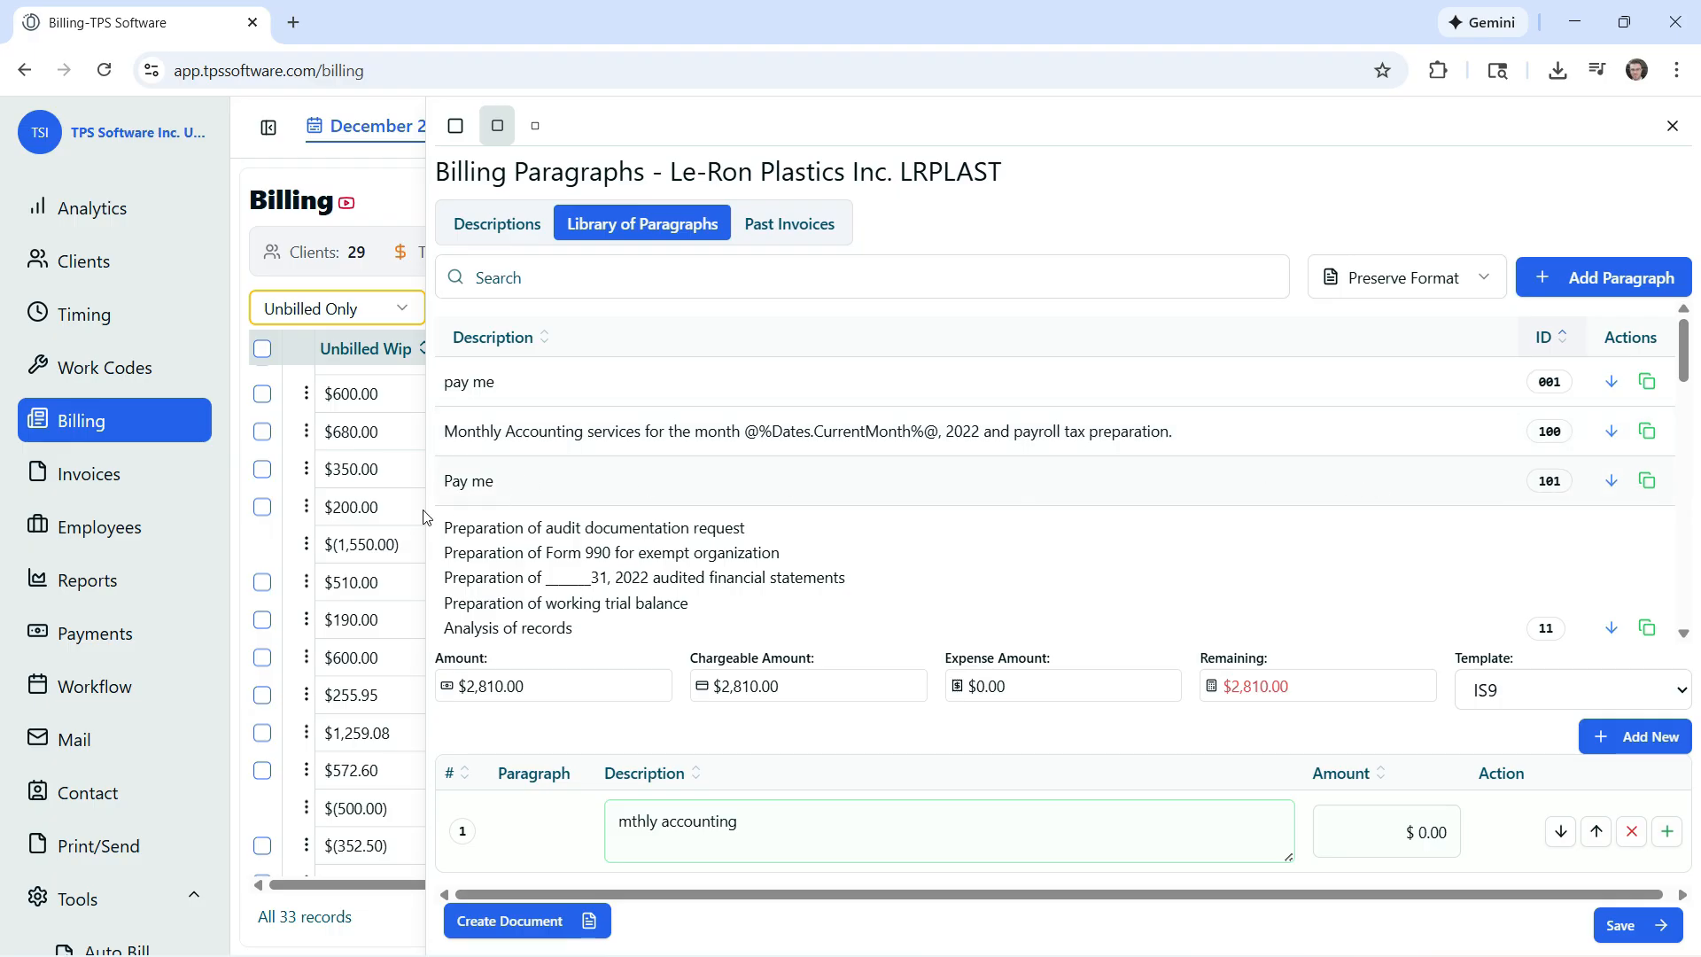
scroll(111, 631, down, 5)
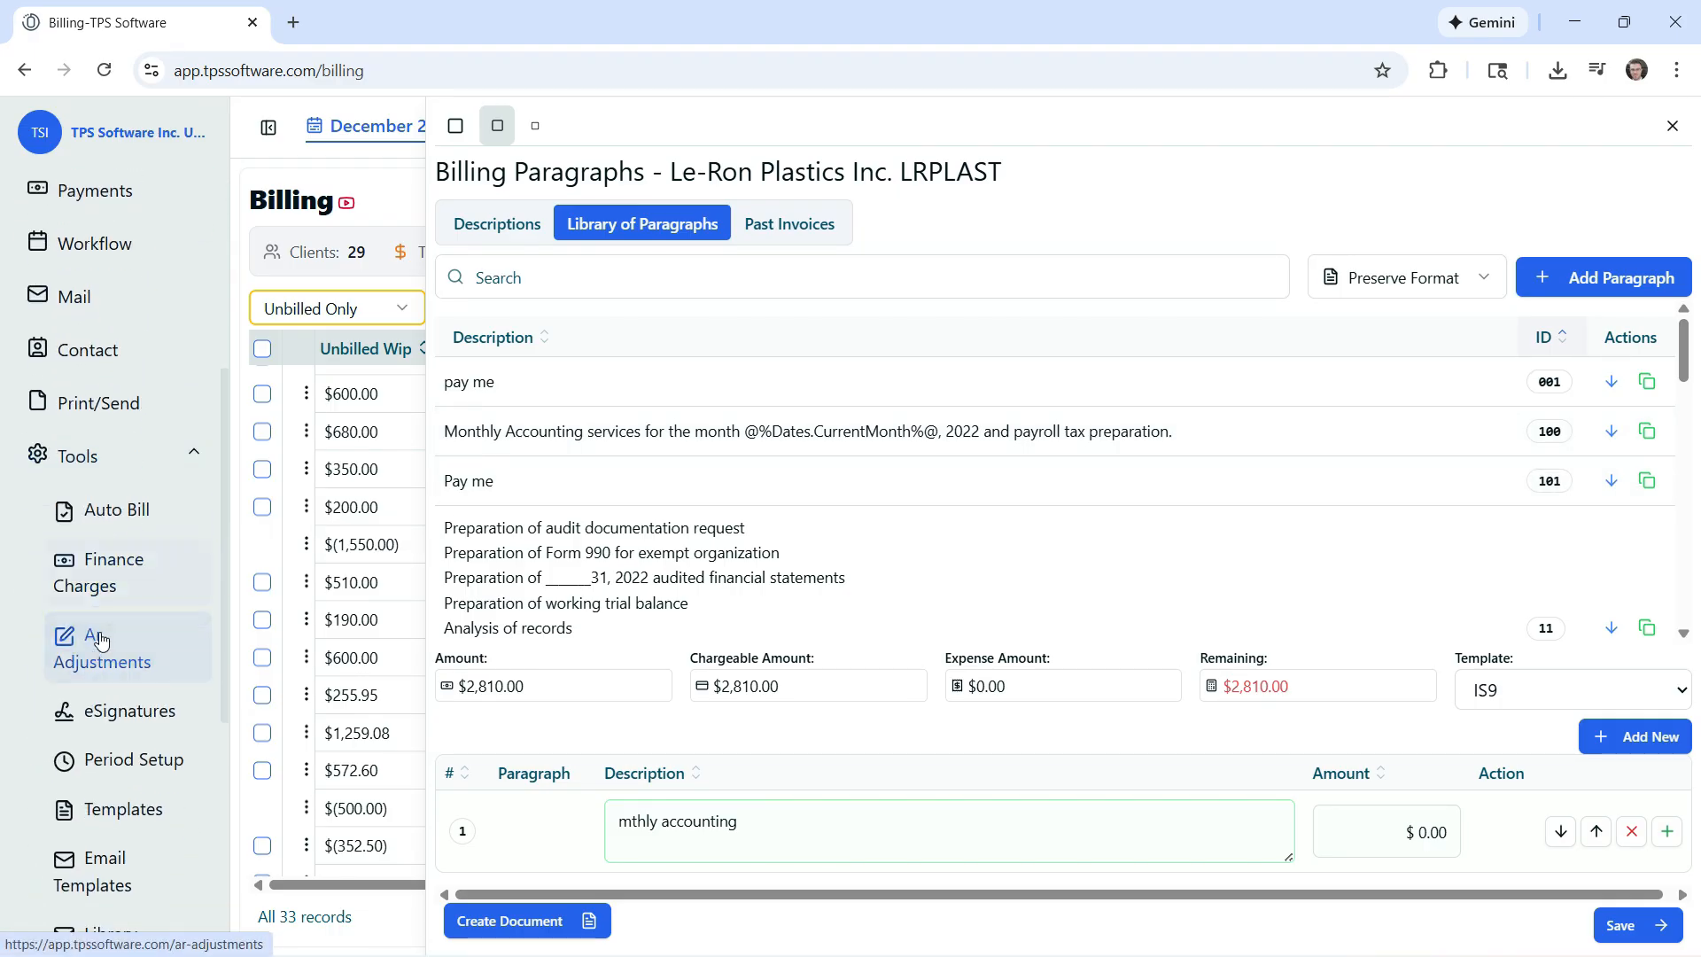
scroll(104, 638, down, 1)
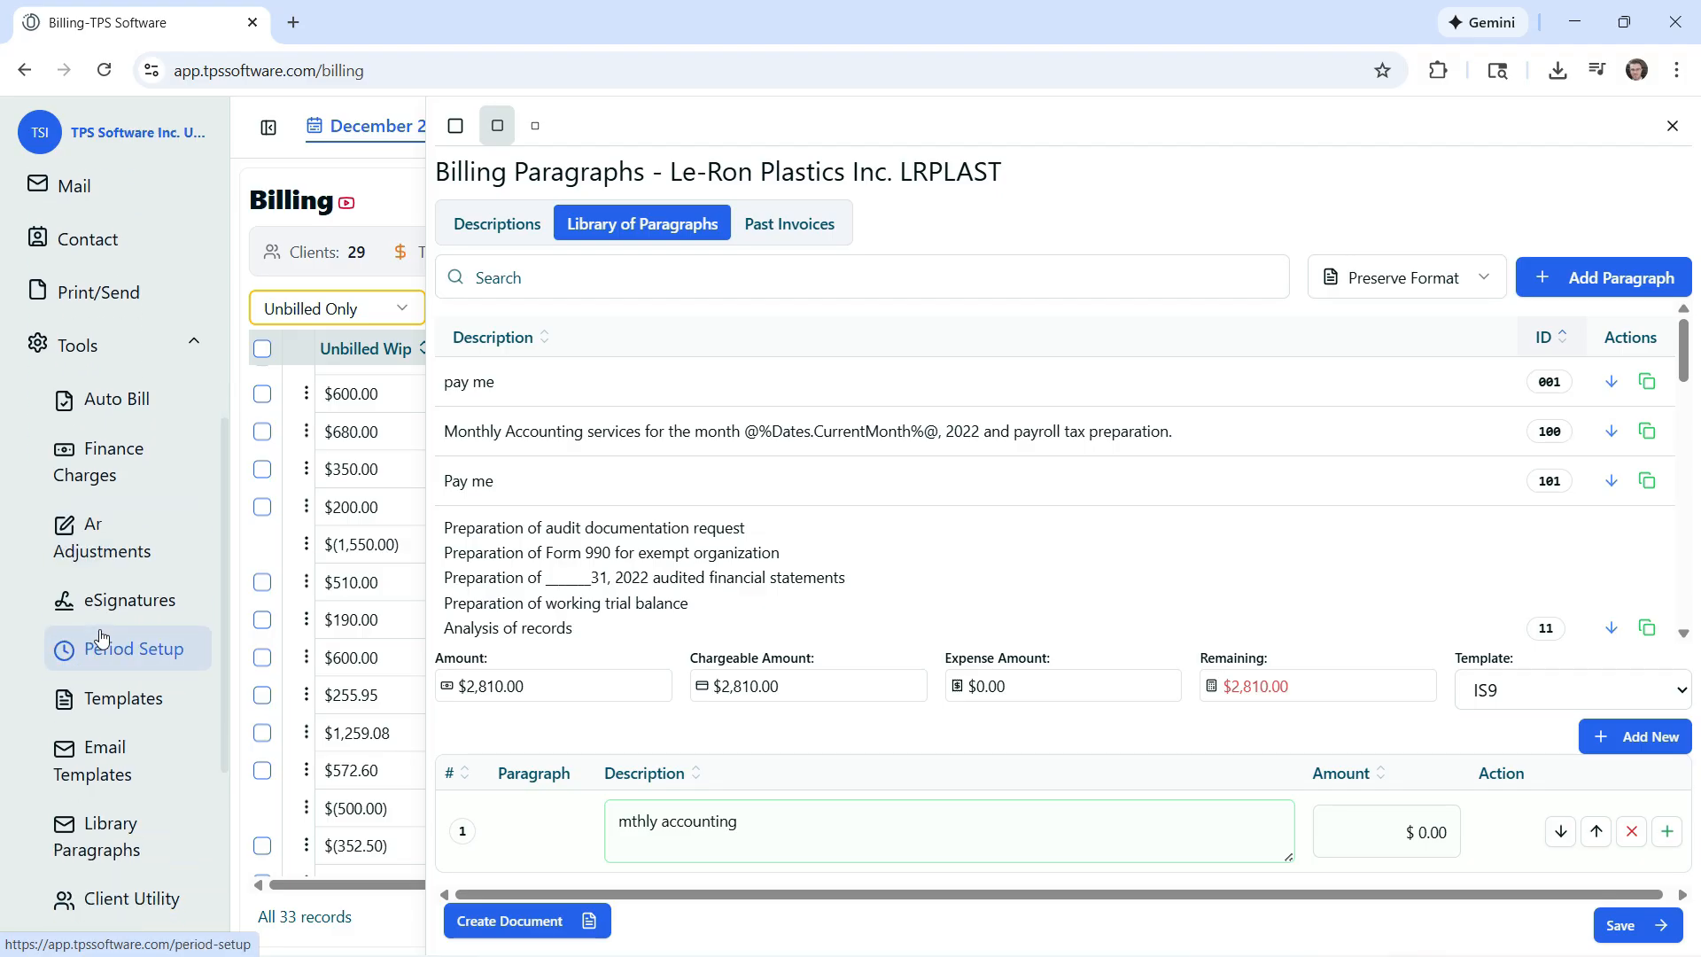
scroll(103, 638, down, 1)
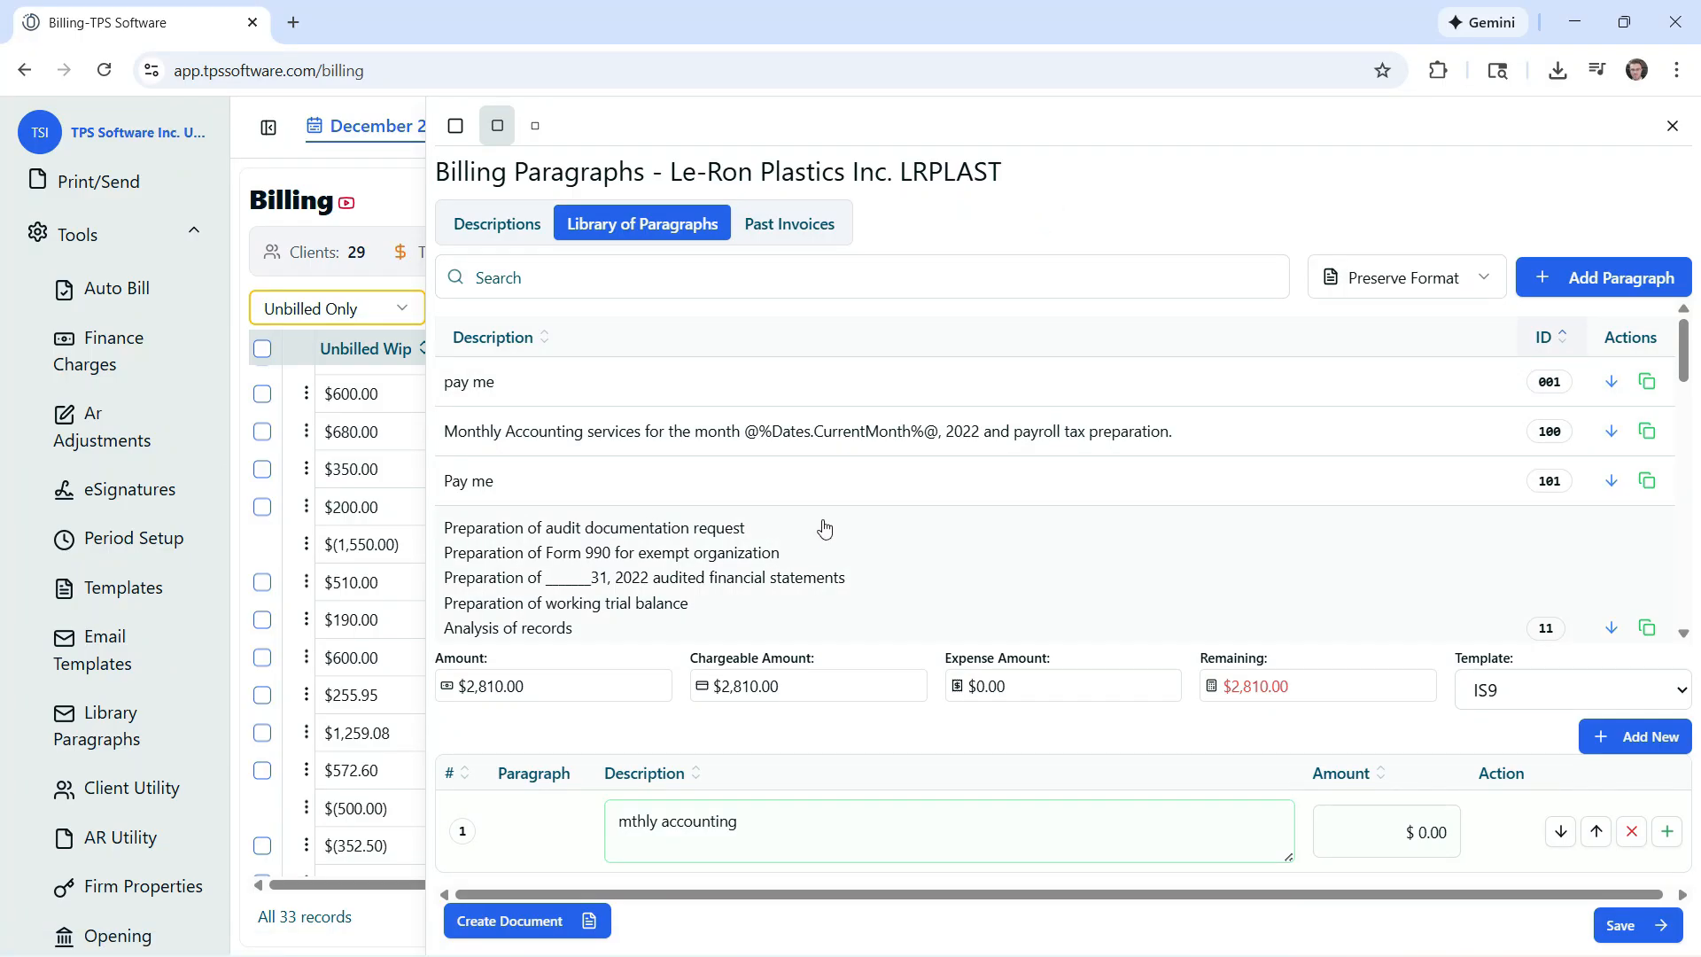
scroll(807, 529, down, 5)
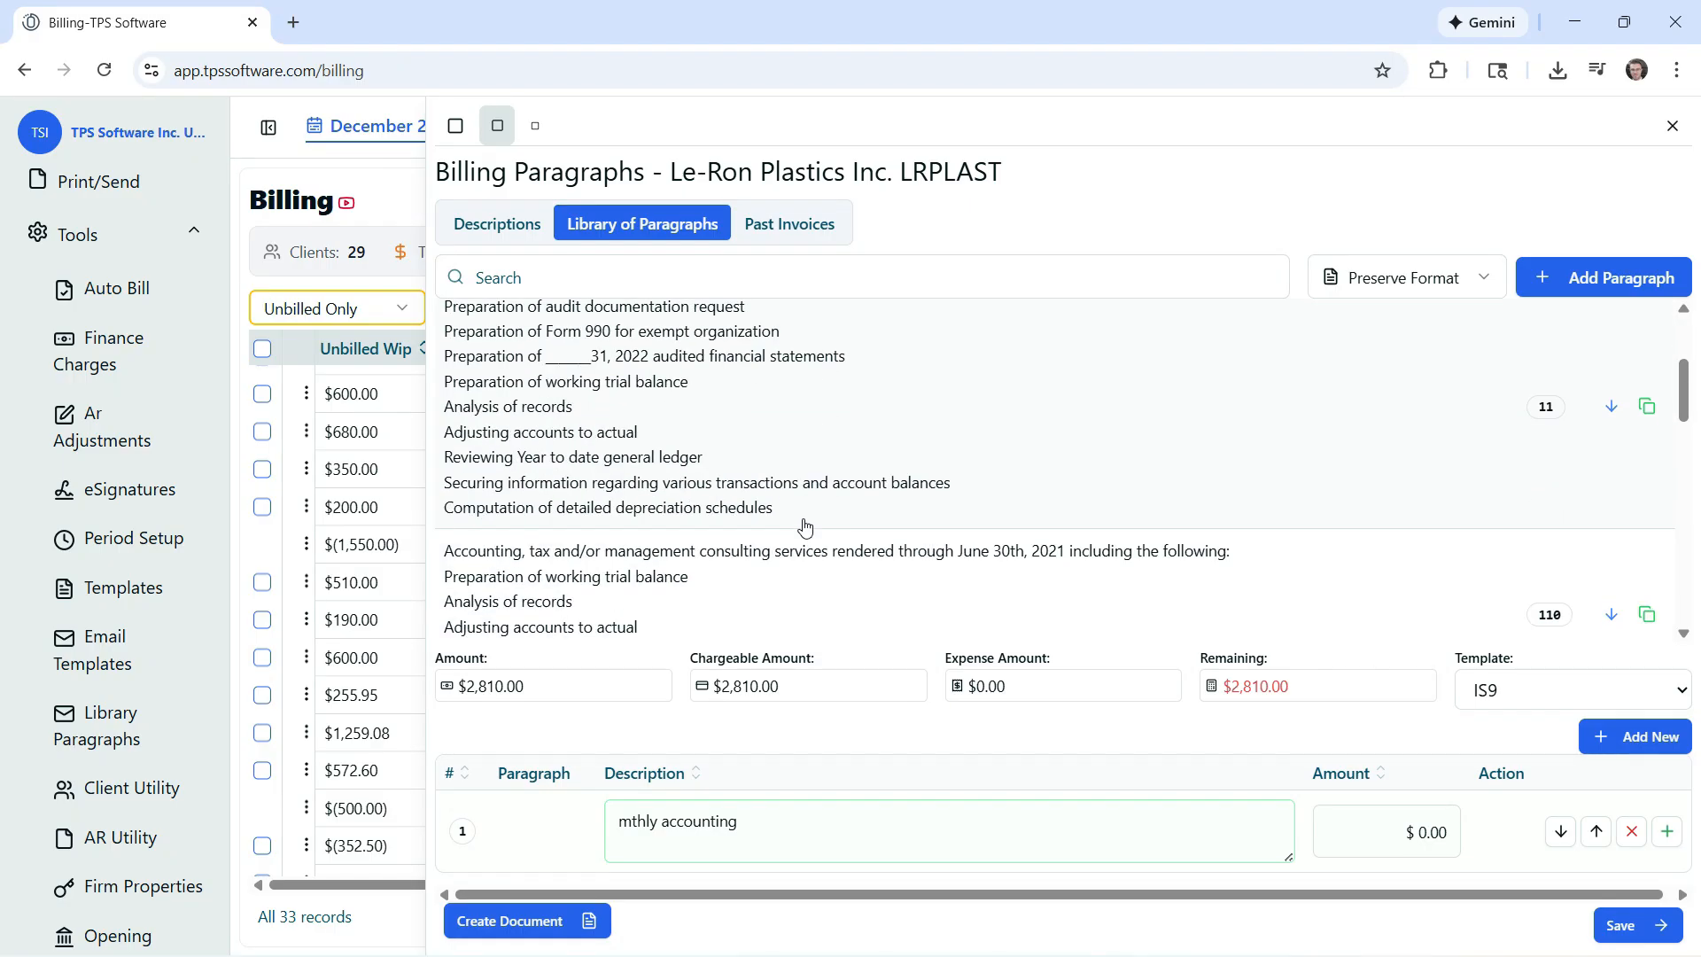
scroll(805, 529, down, 1)
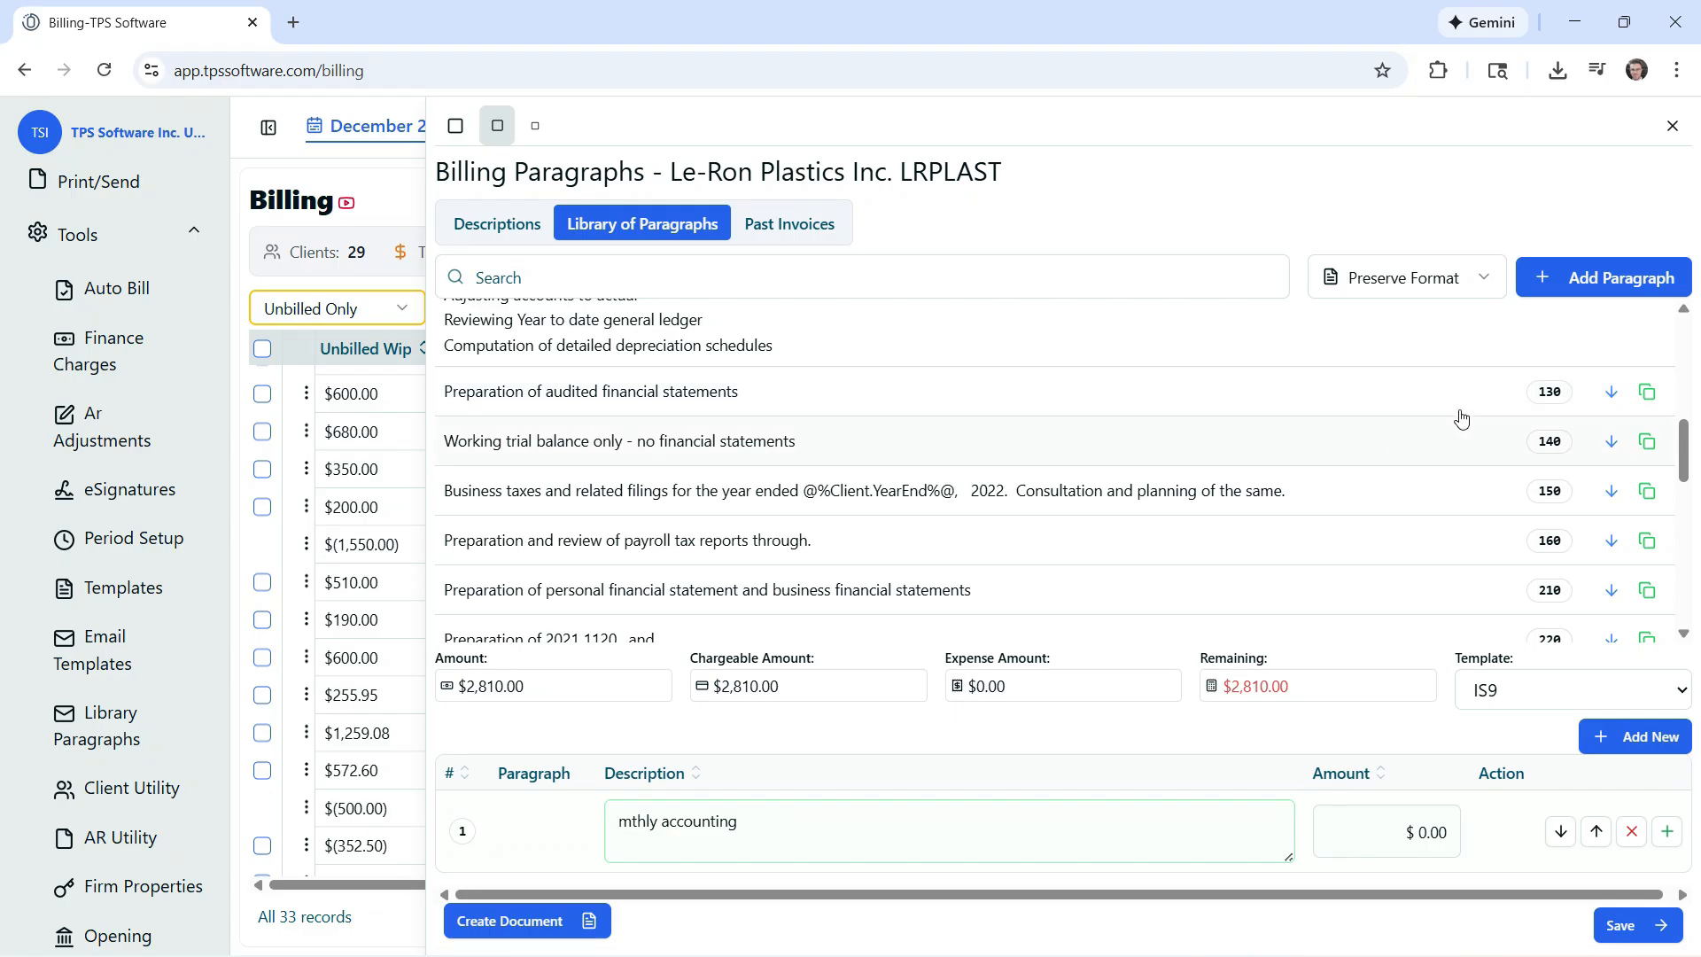
click(1609, 395)
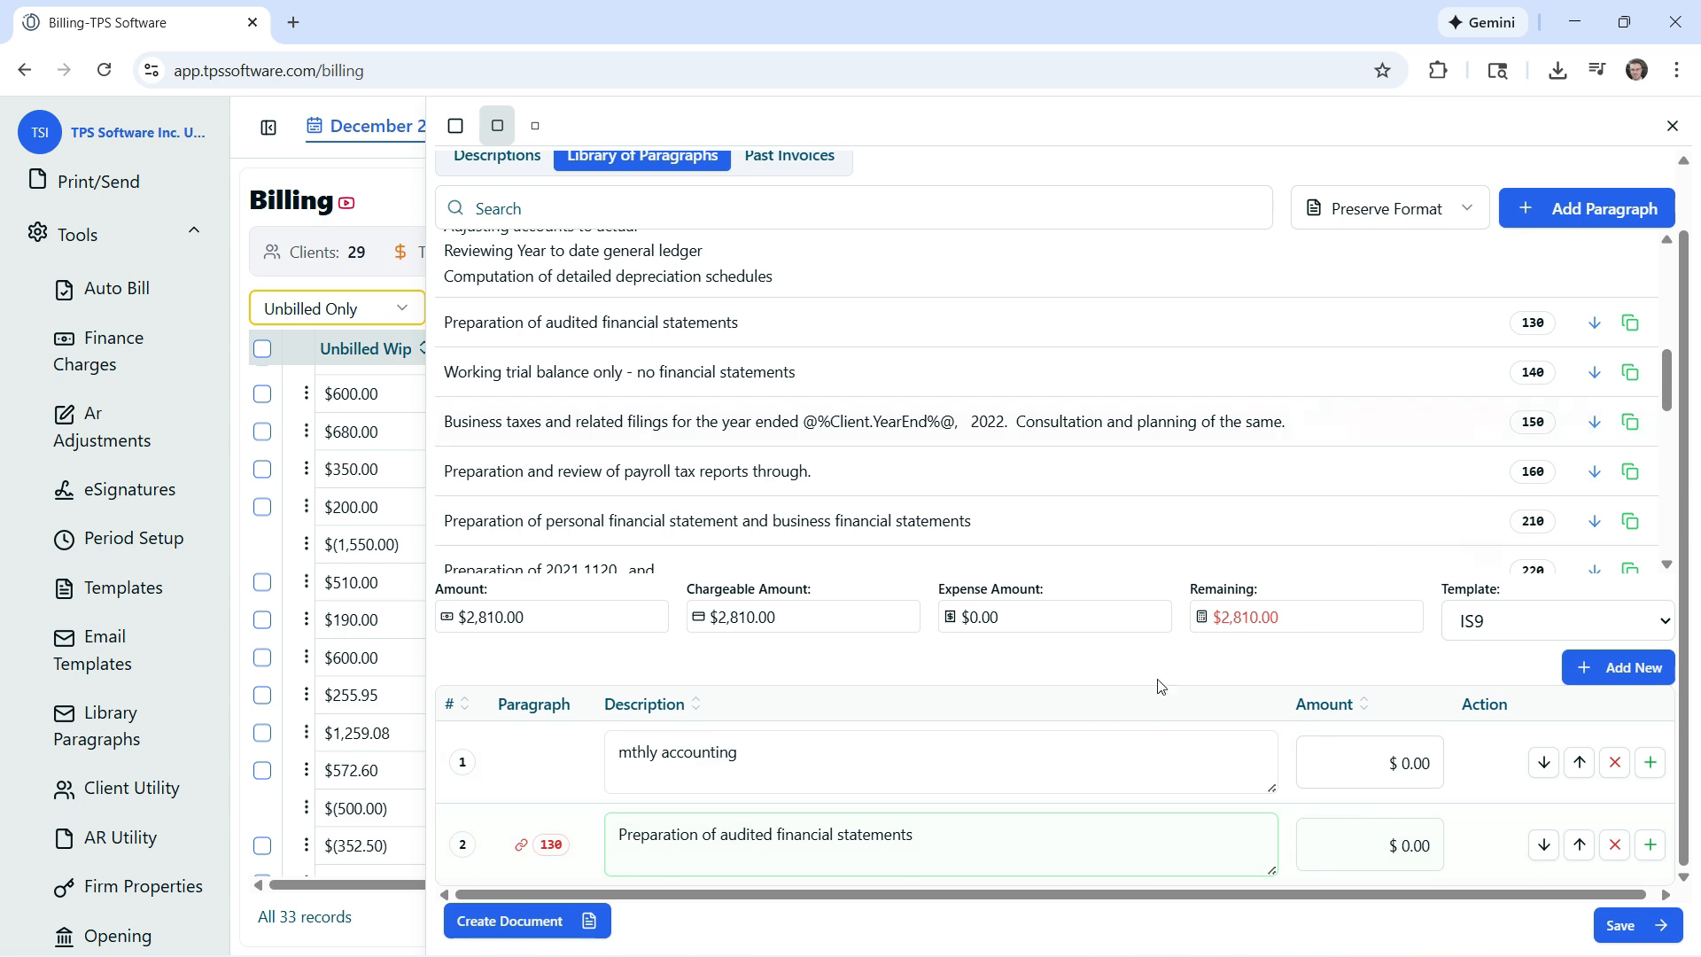
- End the second line's sentence with a period and append the copied library paragraph 160, "Preparation and review of payroll tax reports through."
click(922, 833)
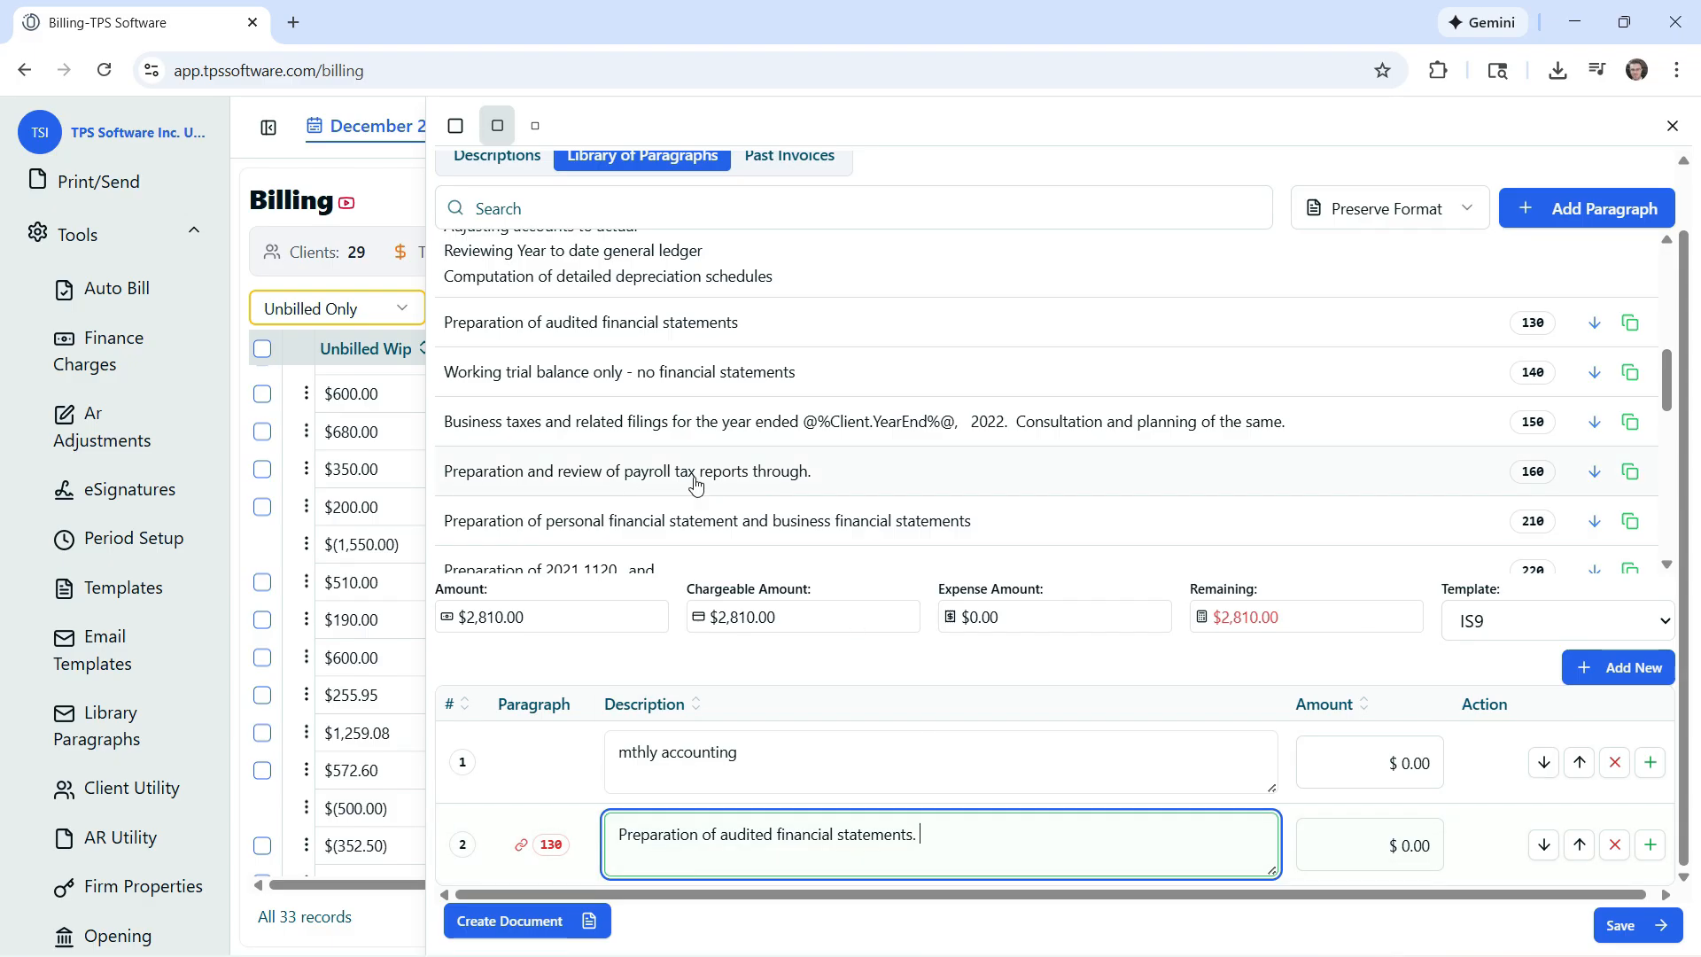
click(1629, 472)
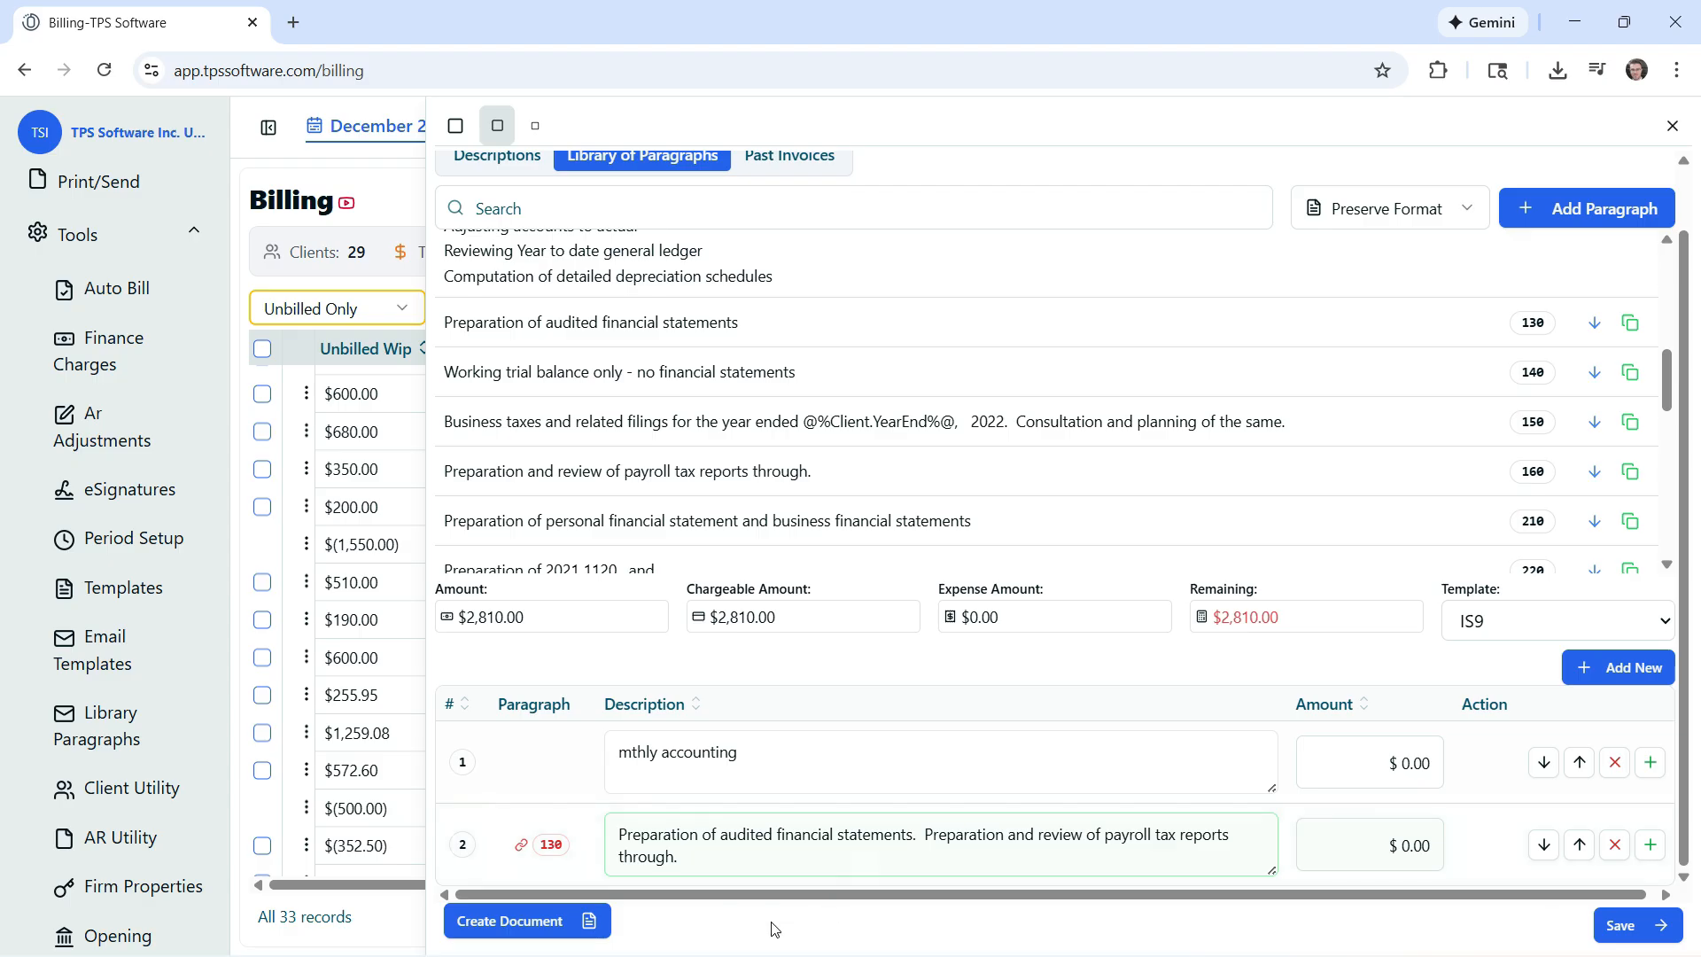
scroll(825, 815, up, 1)
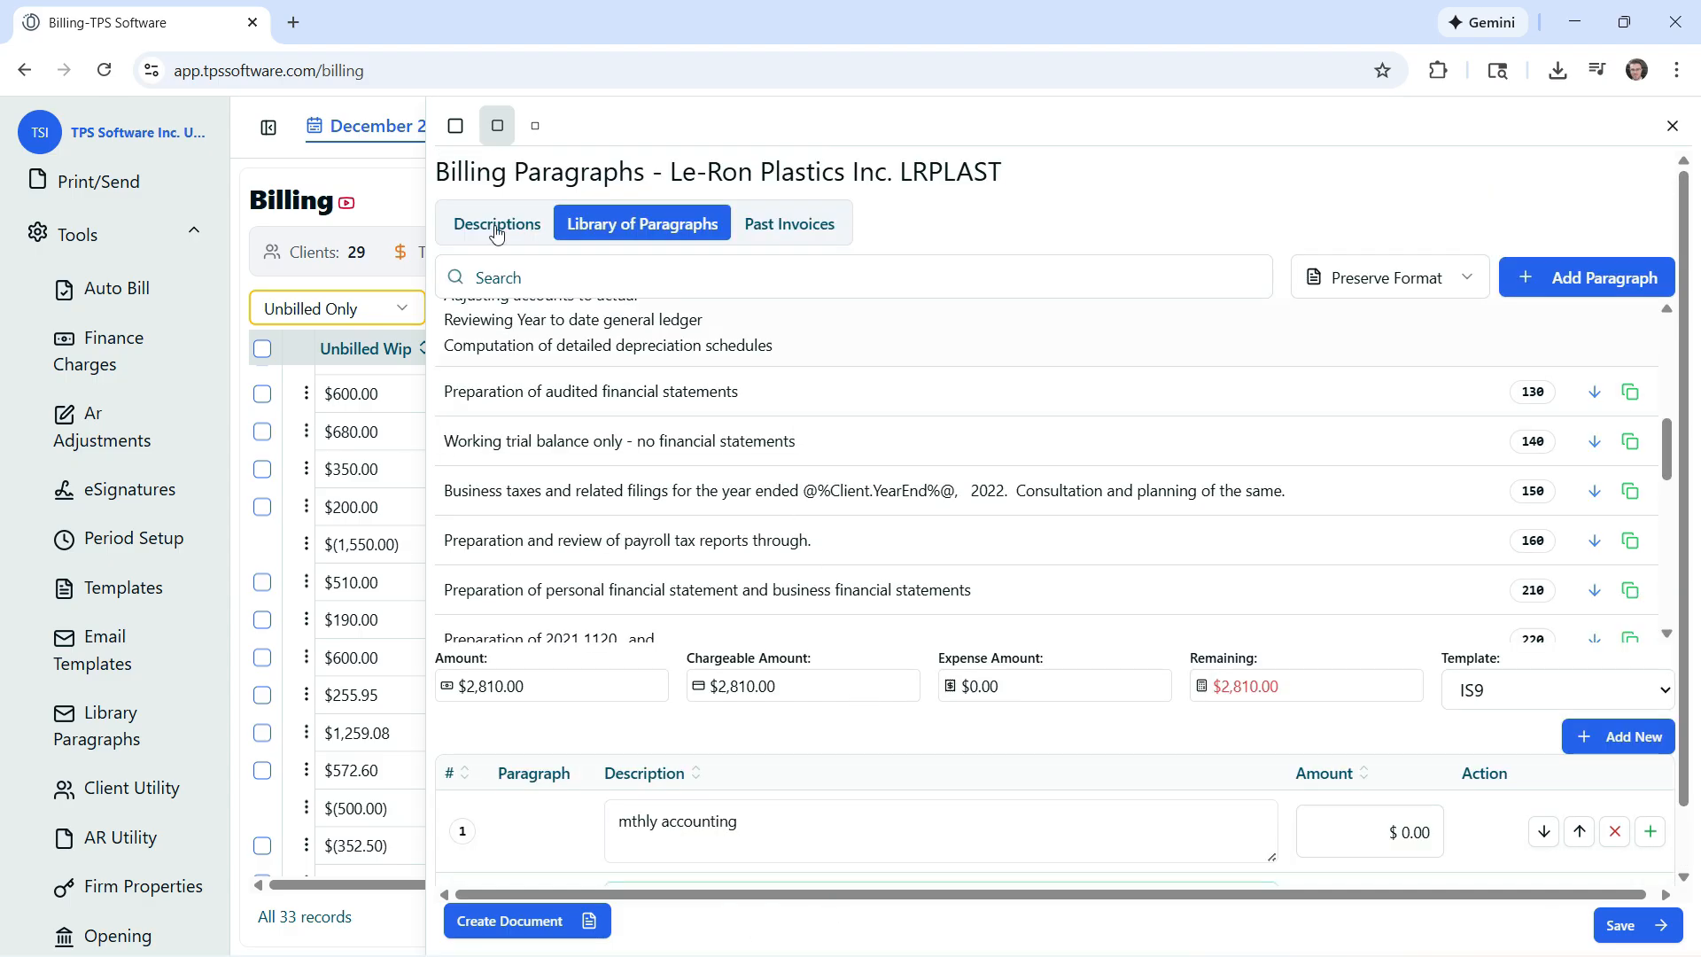
- Look through the client's past invoices and add a new third billing line reading "For the work I've done..."
click(787, 228)
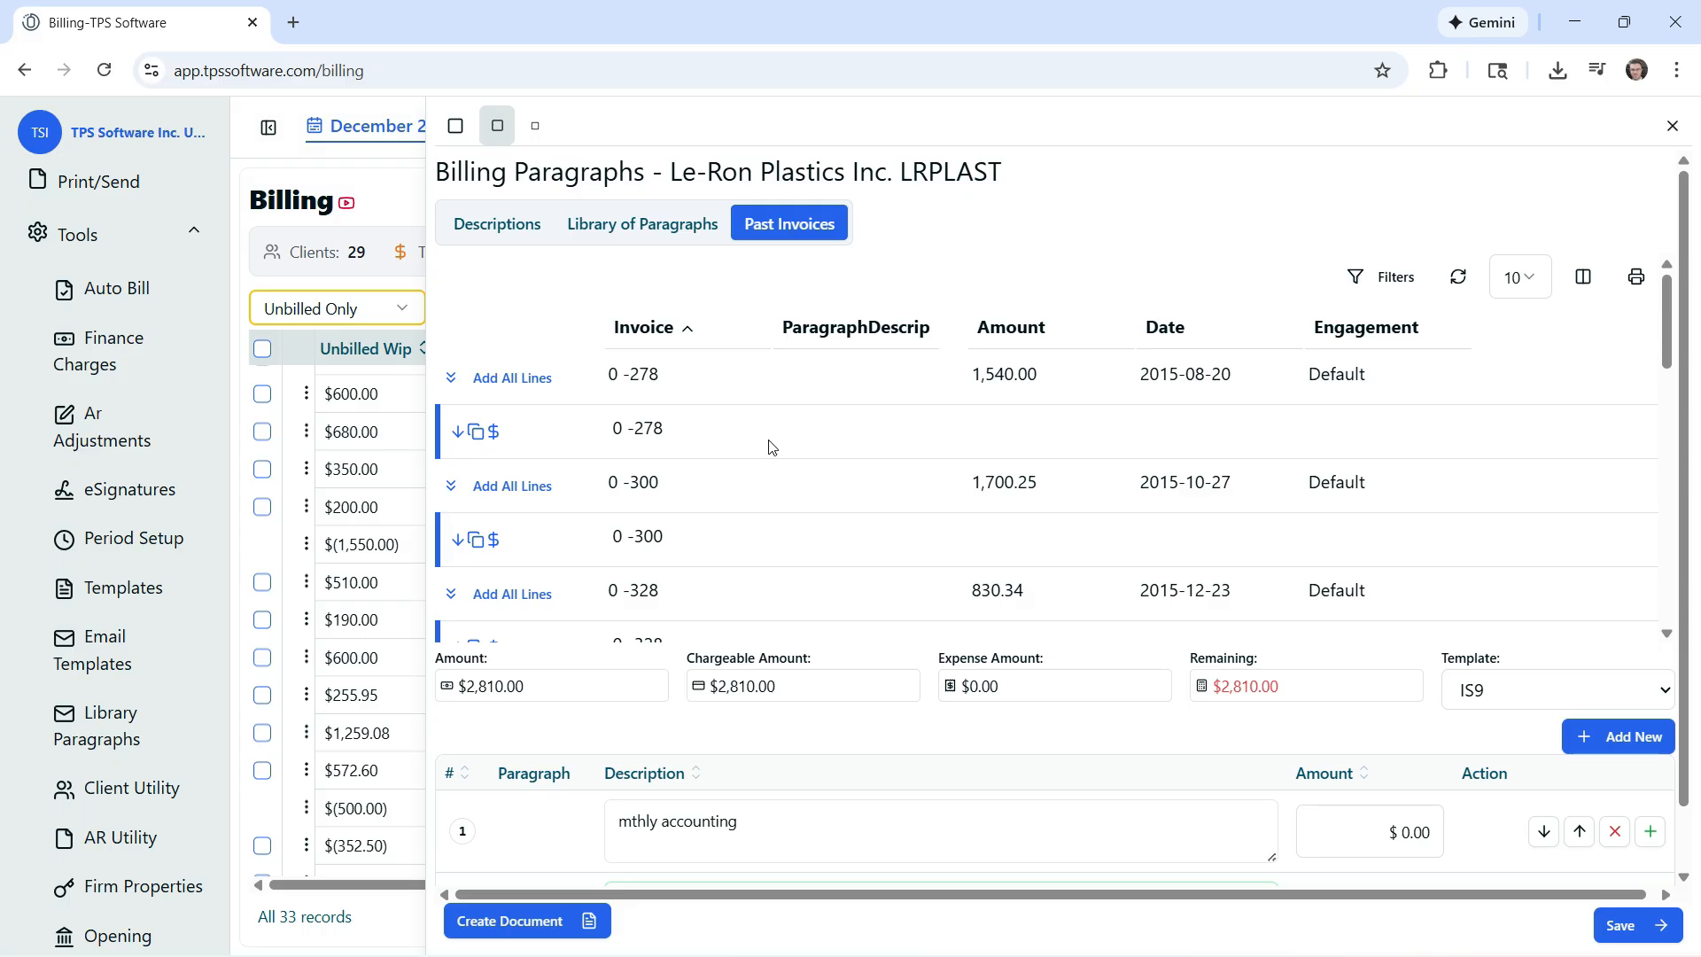
scroll(766, 470, down, 3)
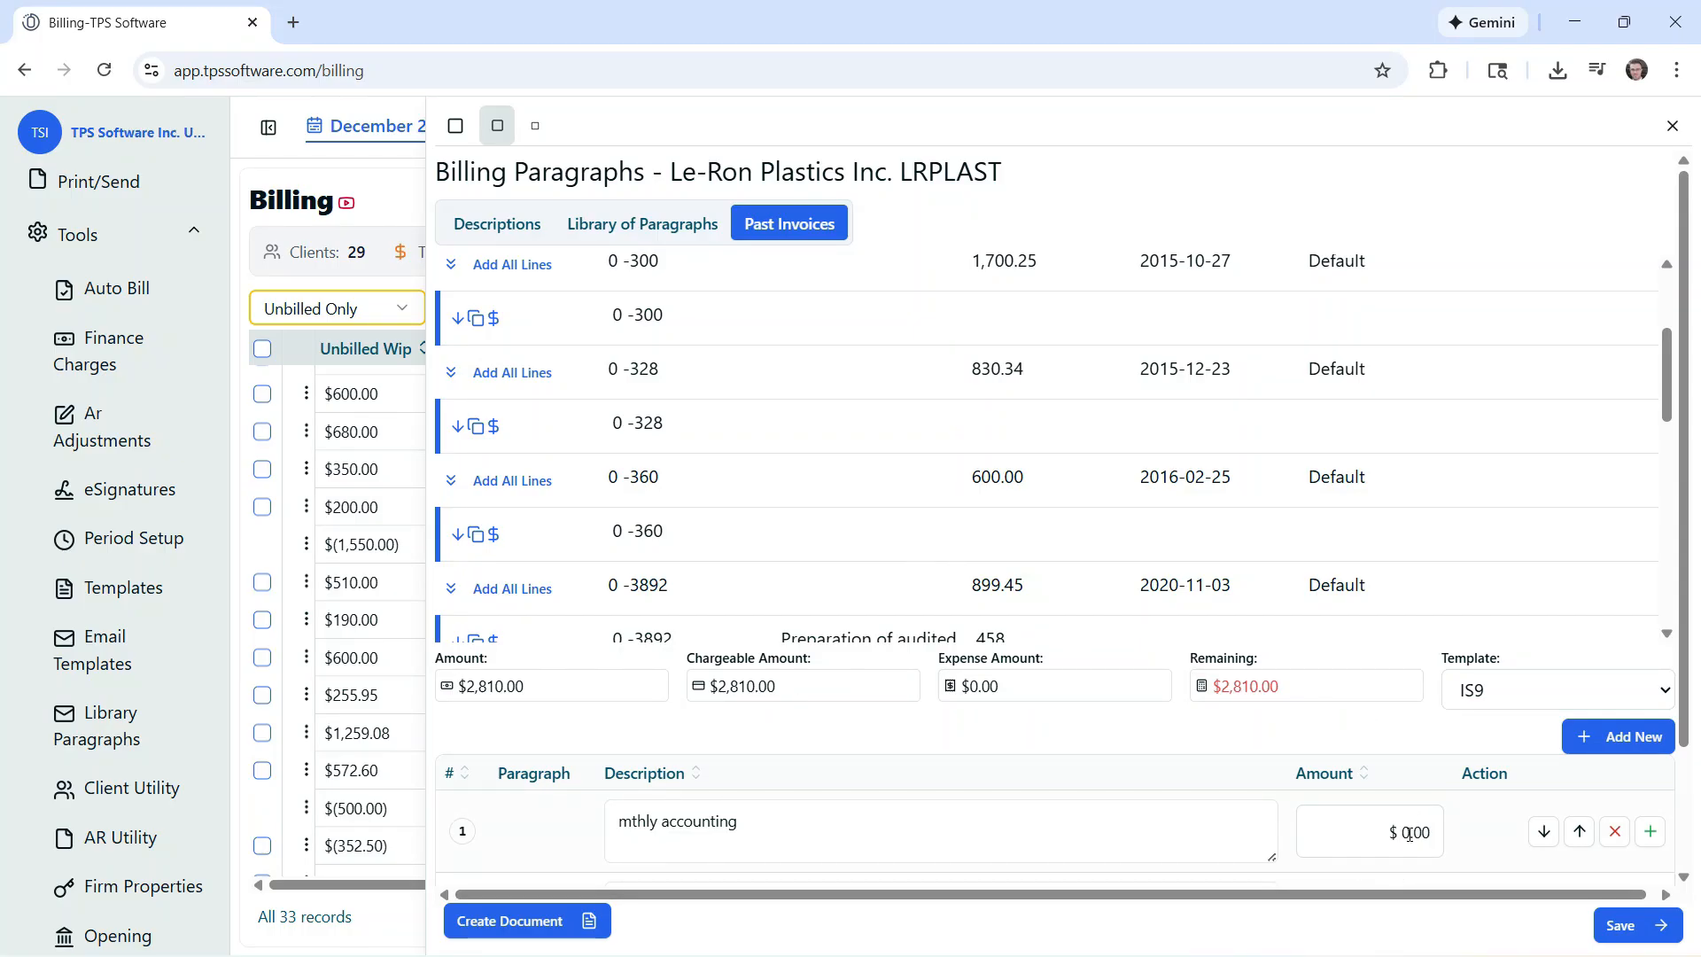
scroll(1317, 806, down, 2)
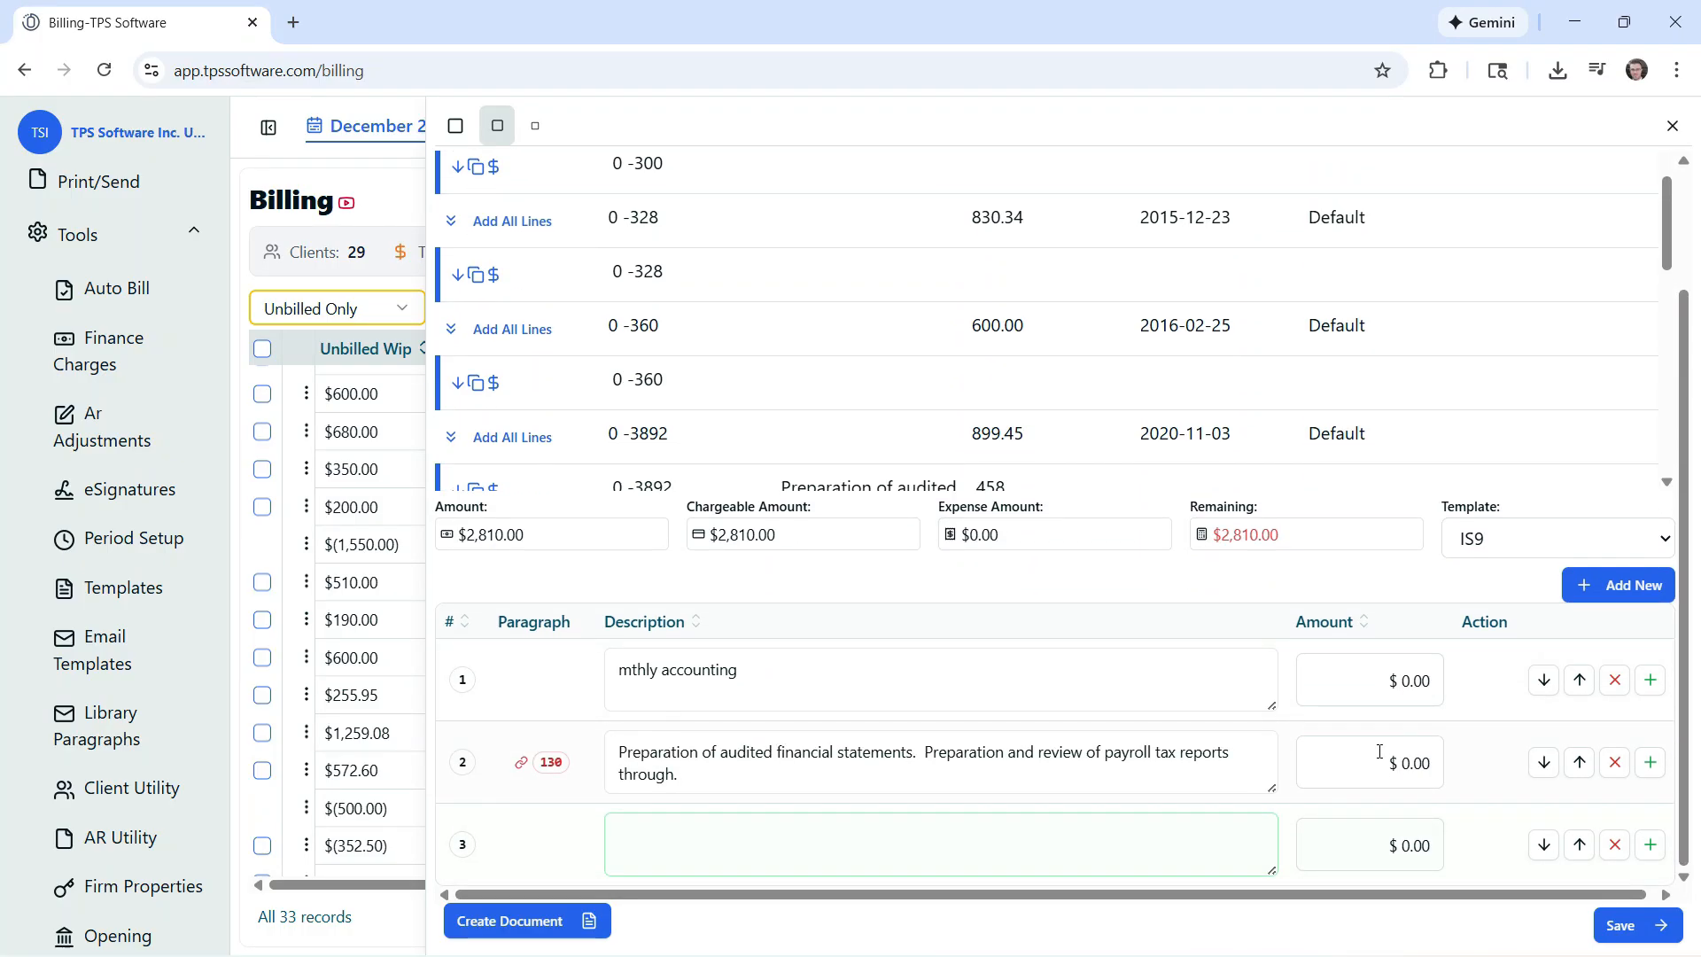
scroll(1428, 717, up, 1)
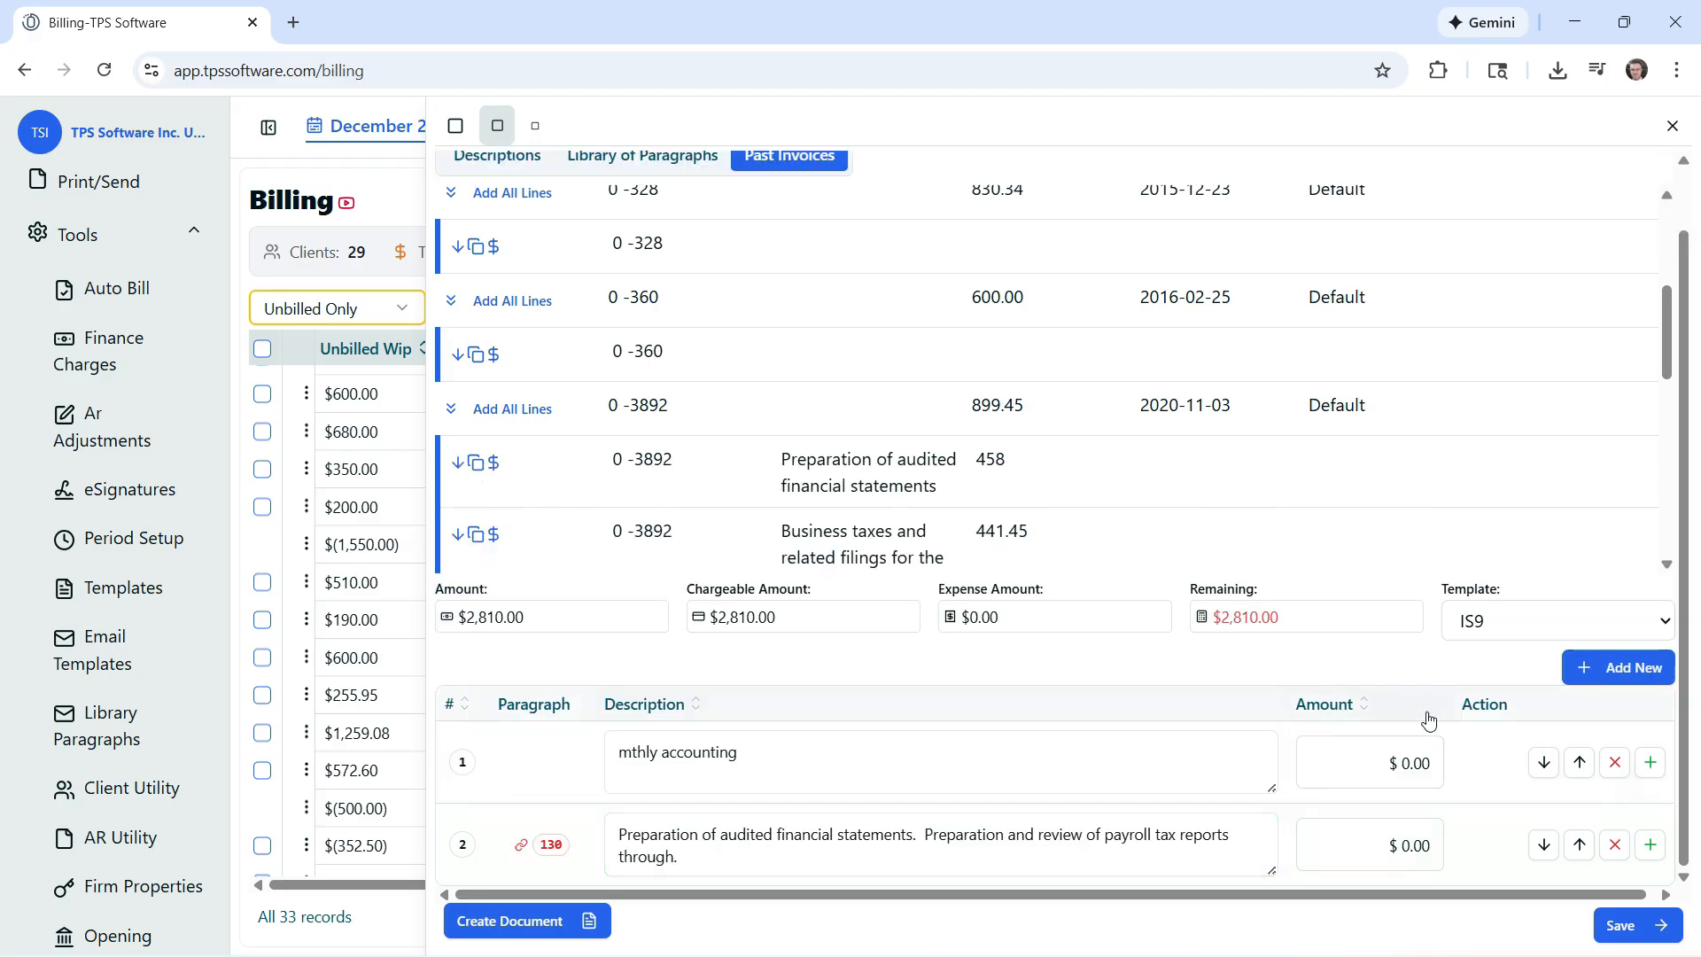
click(1595, 679)
scroll(1045, 854, down, 1)
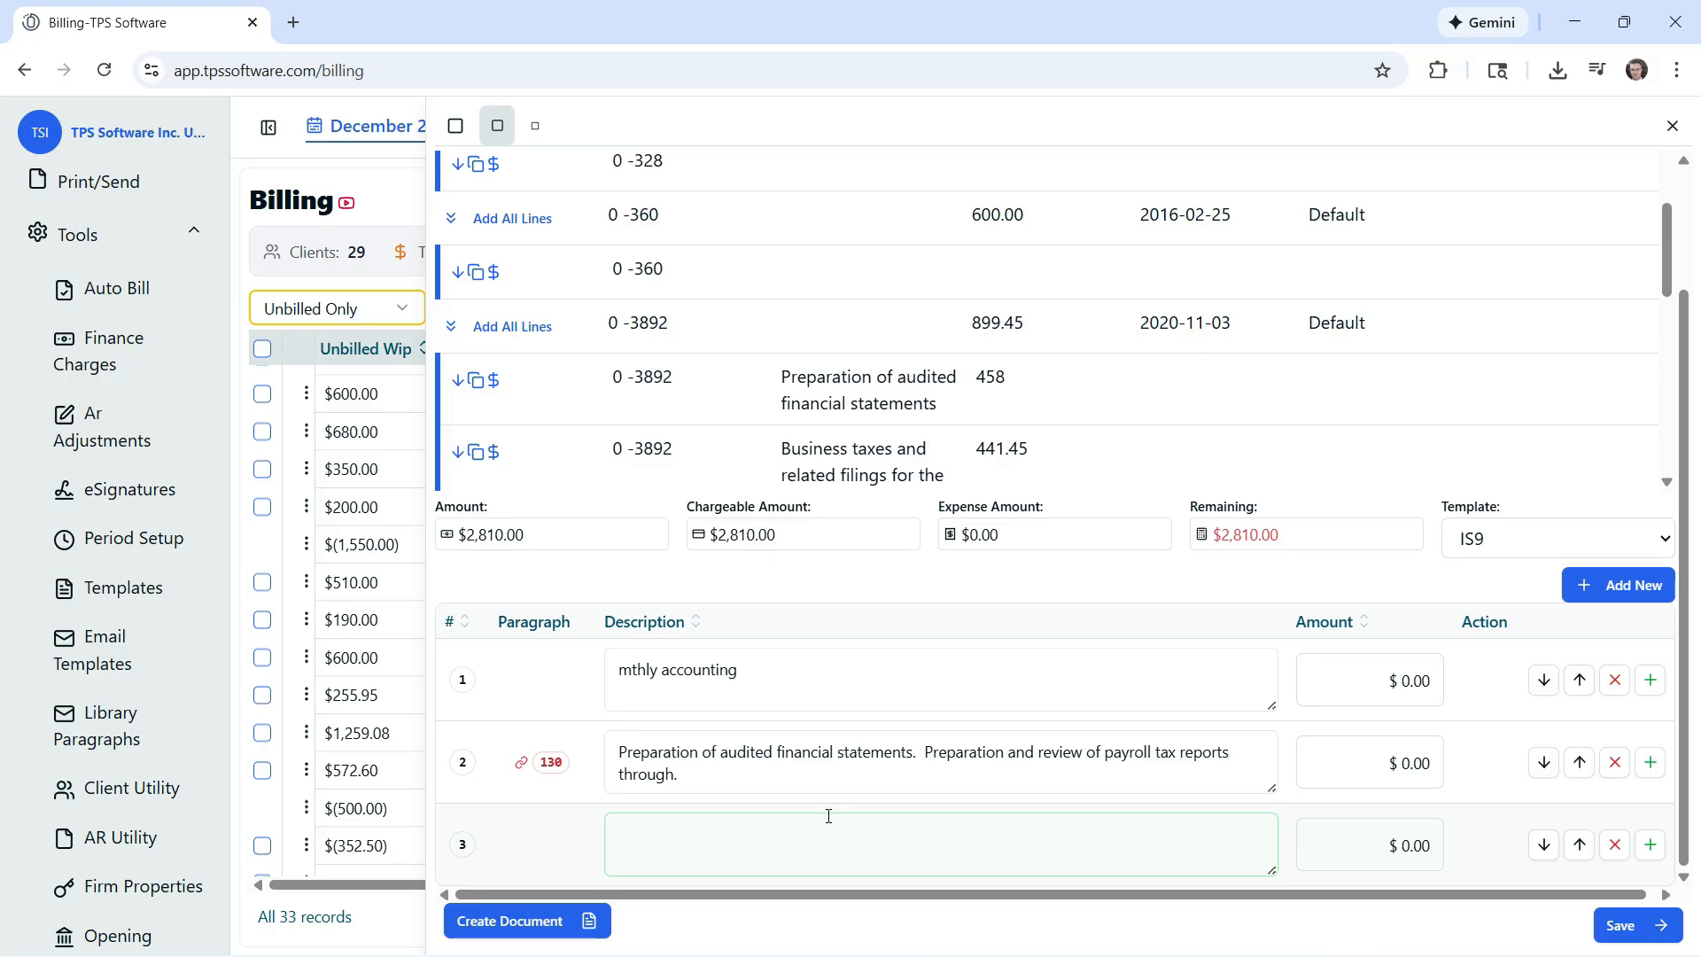
click(625, 835)
text(For the work I've done...)
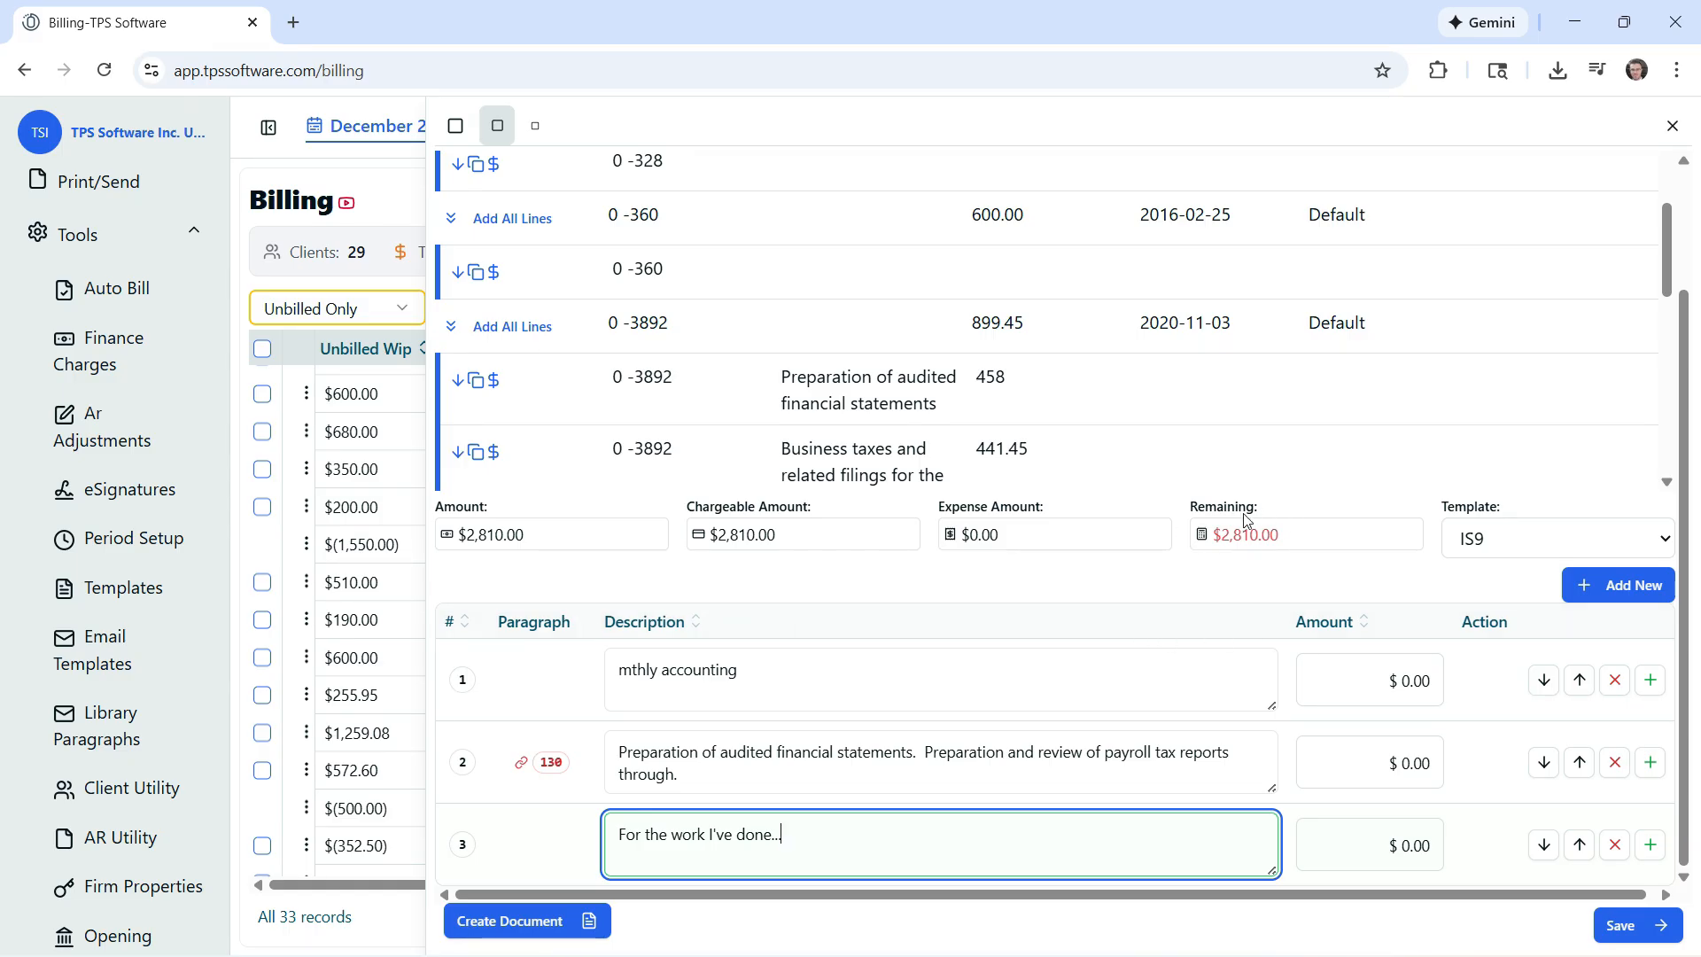
- Set the amounts of the first, second and third billing lines to 1,000.00, 810.00 and 1,000.00
click(1423, 683)
text(1)
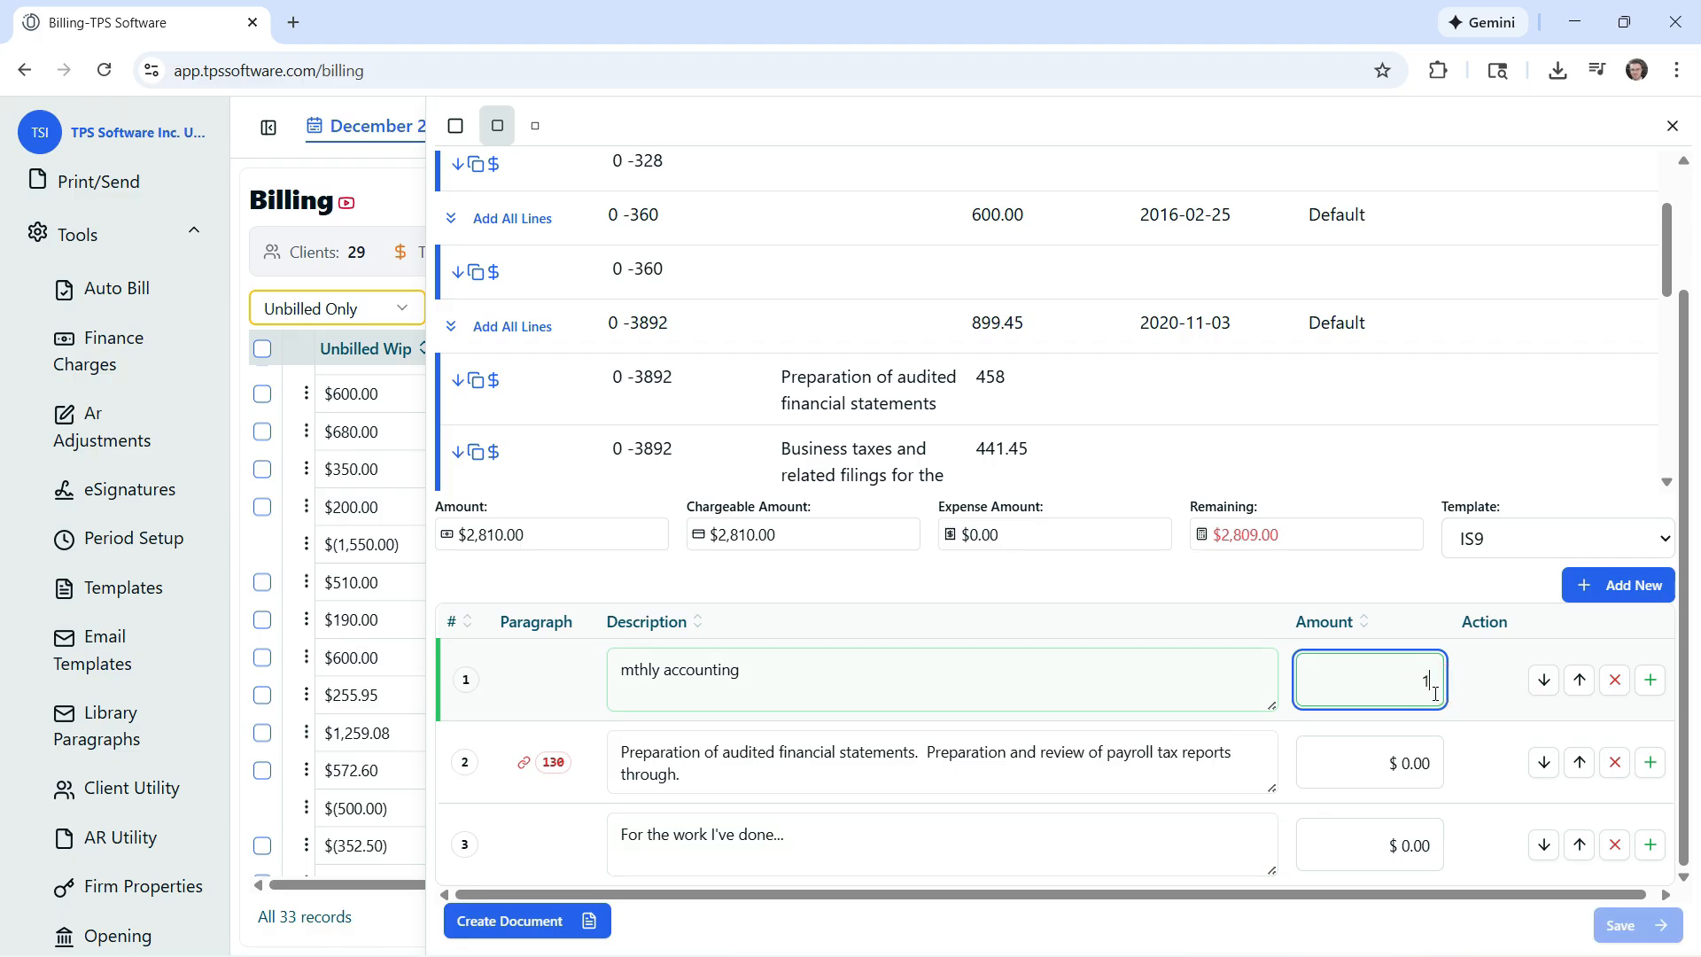
text(,000)
click(1478, 696)
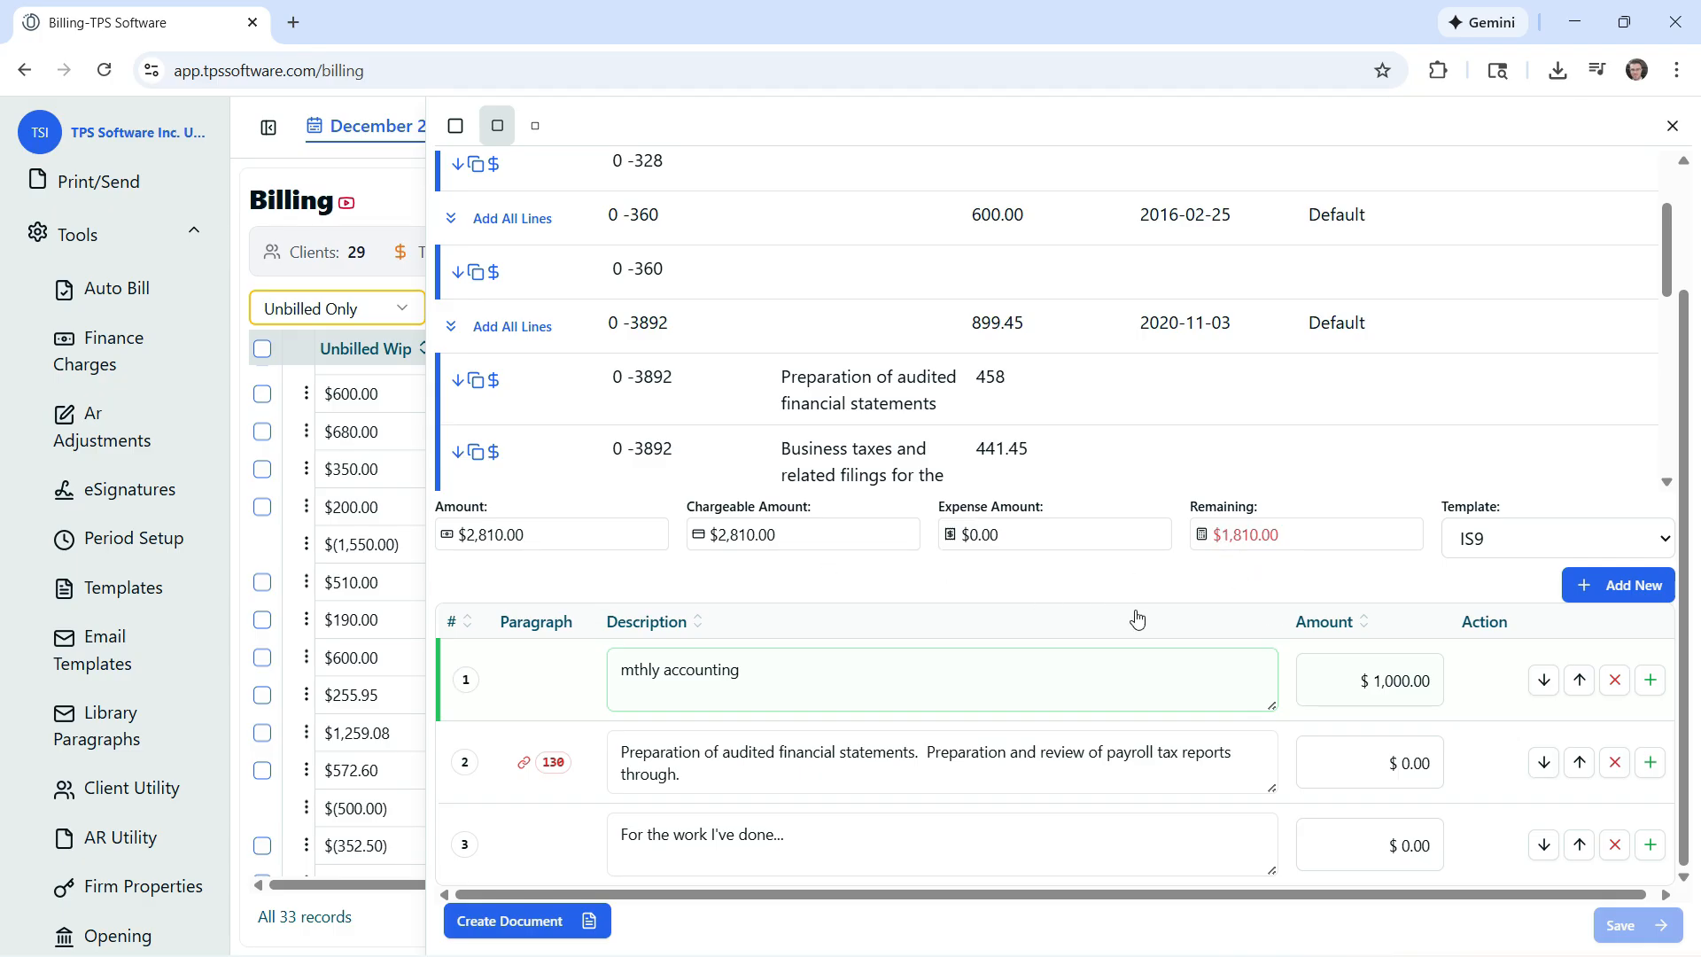
click(1423, 764)
text(810)
click(1493, 771)
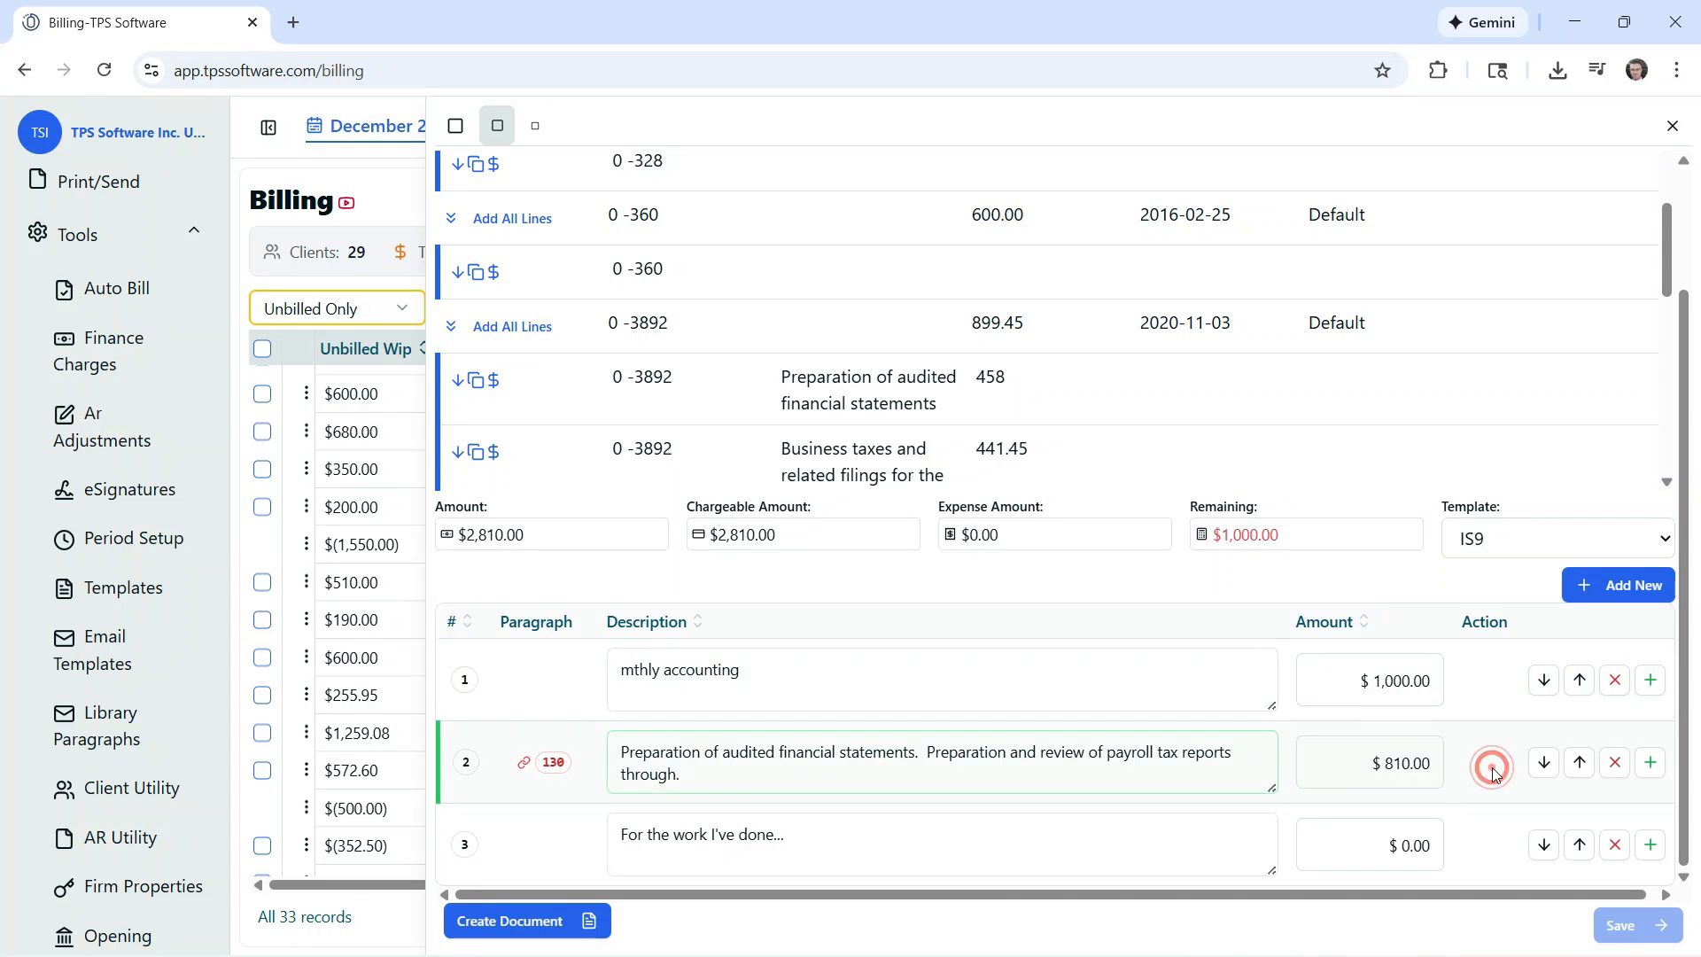
click(1434, 842)
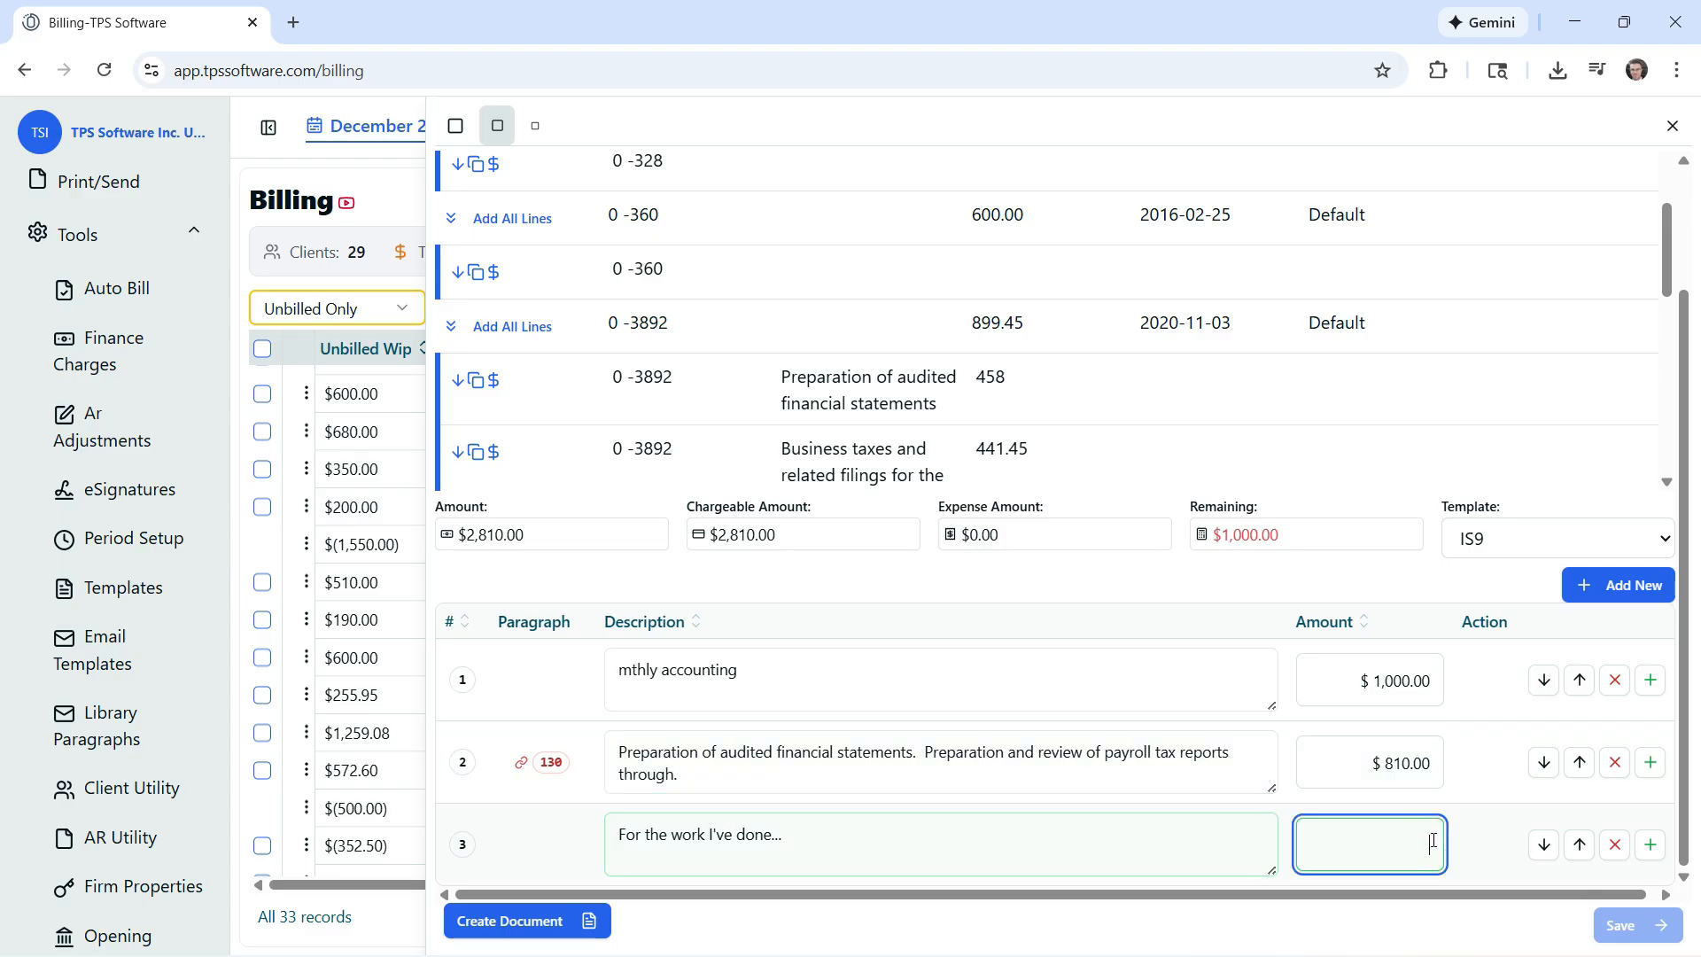
text(1000)
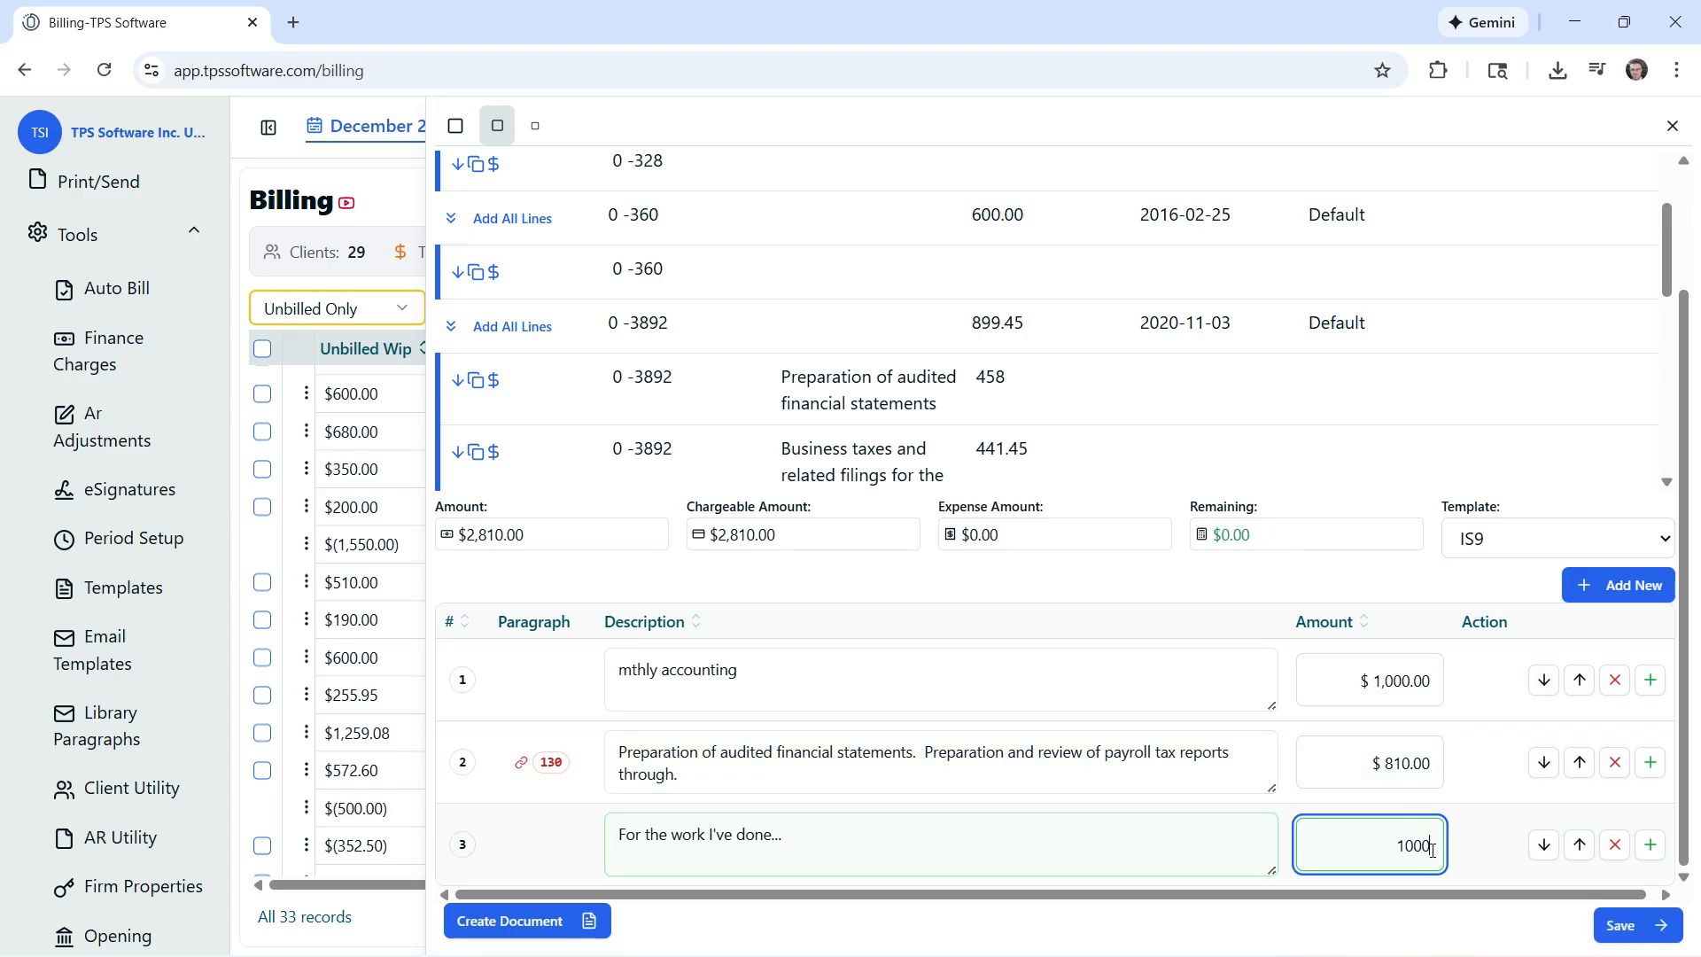
click(1488, 847)
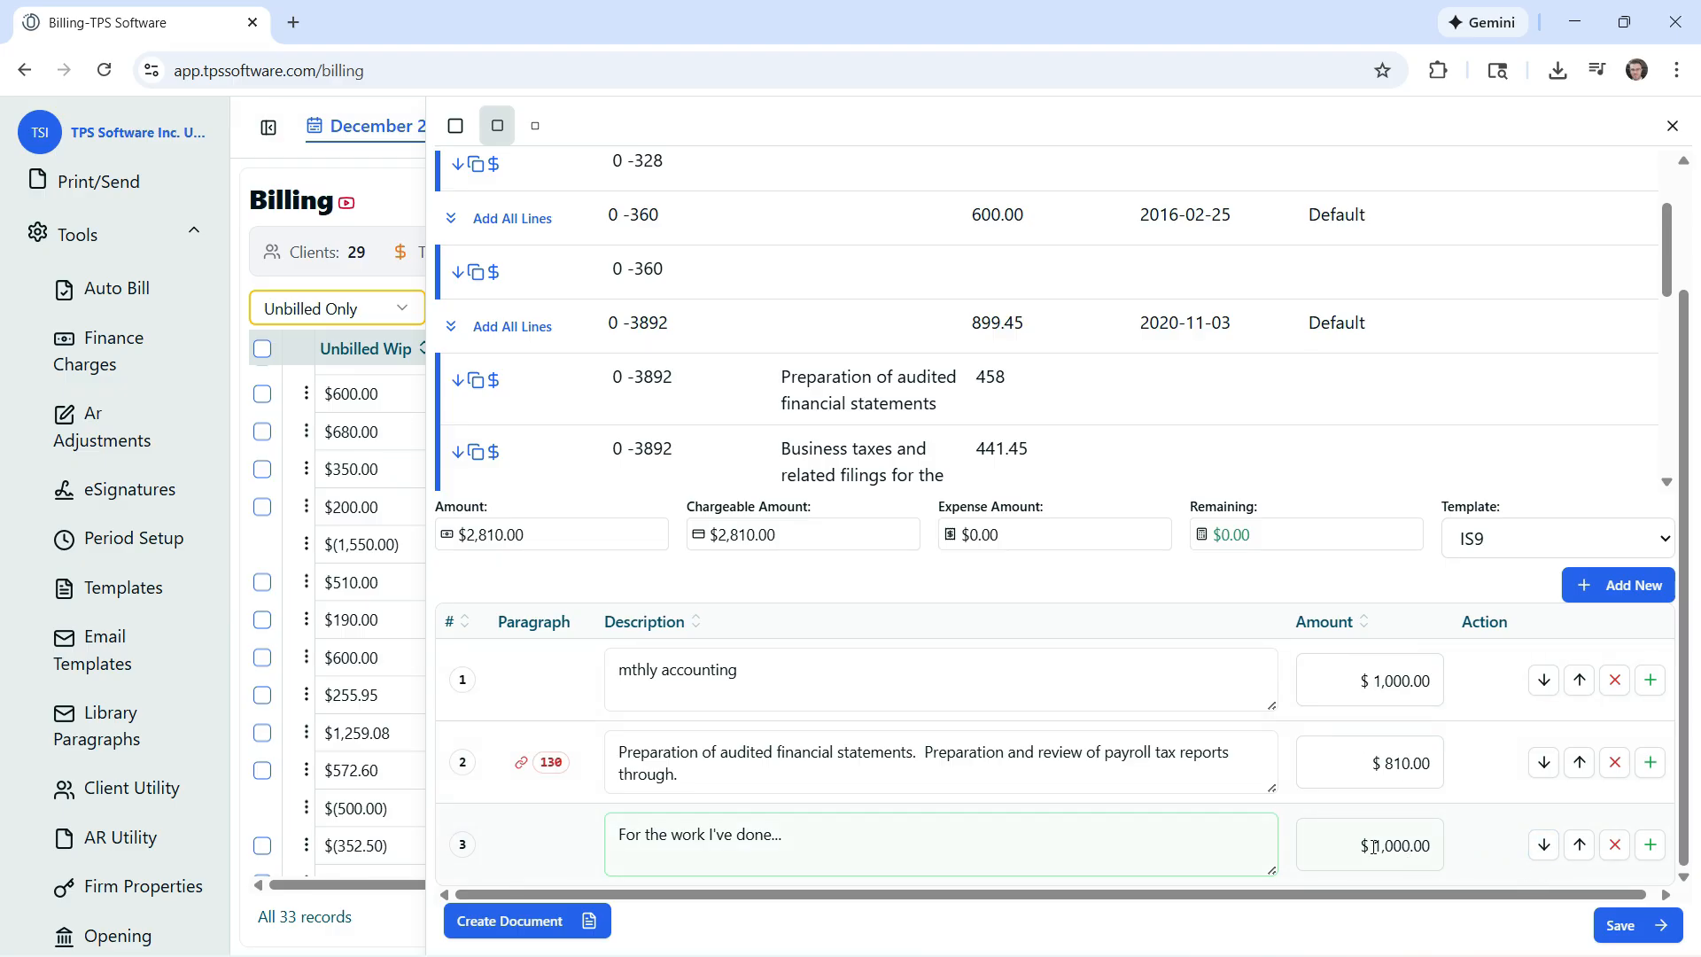
- Move the third billing line up and back down, and insert and remove a blank fourth line
click(1580, 845)
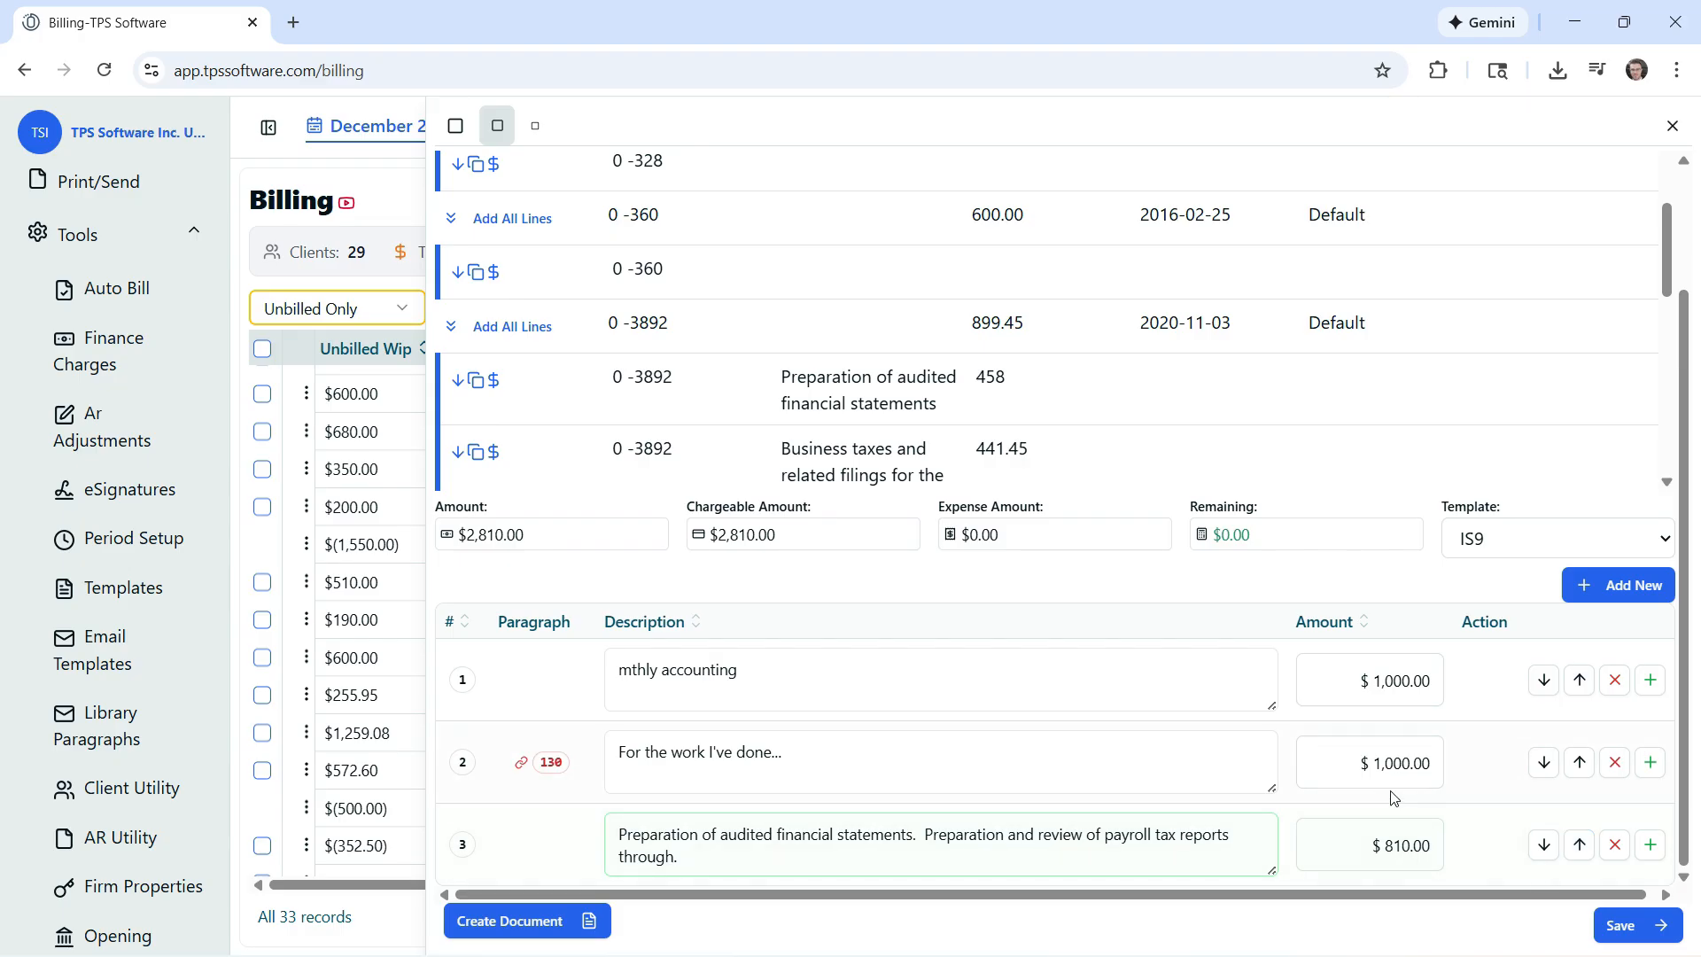
click(1544, 762)
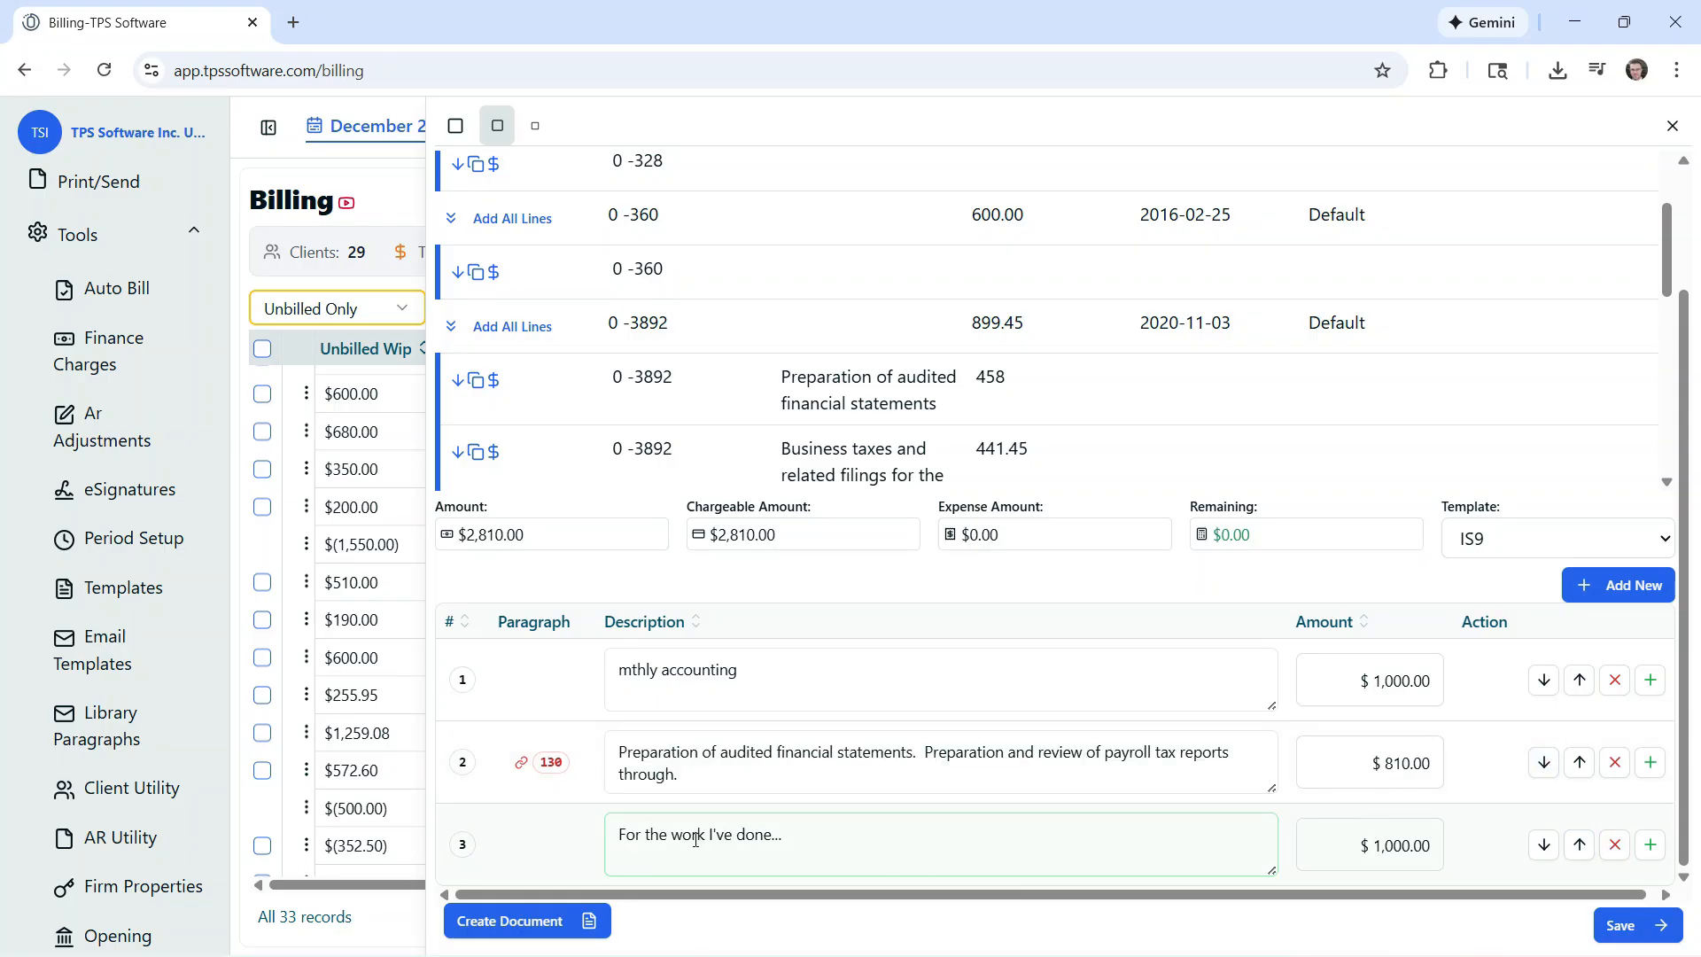
click(1649, 844)
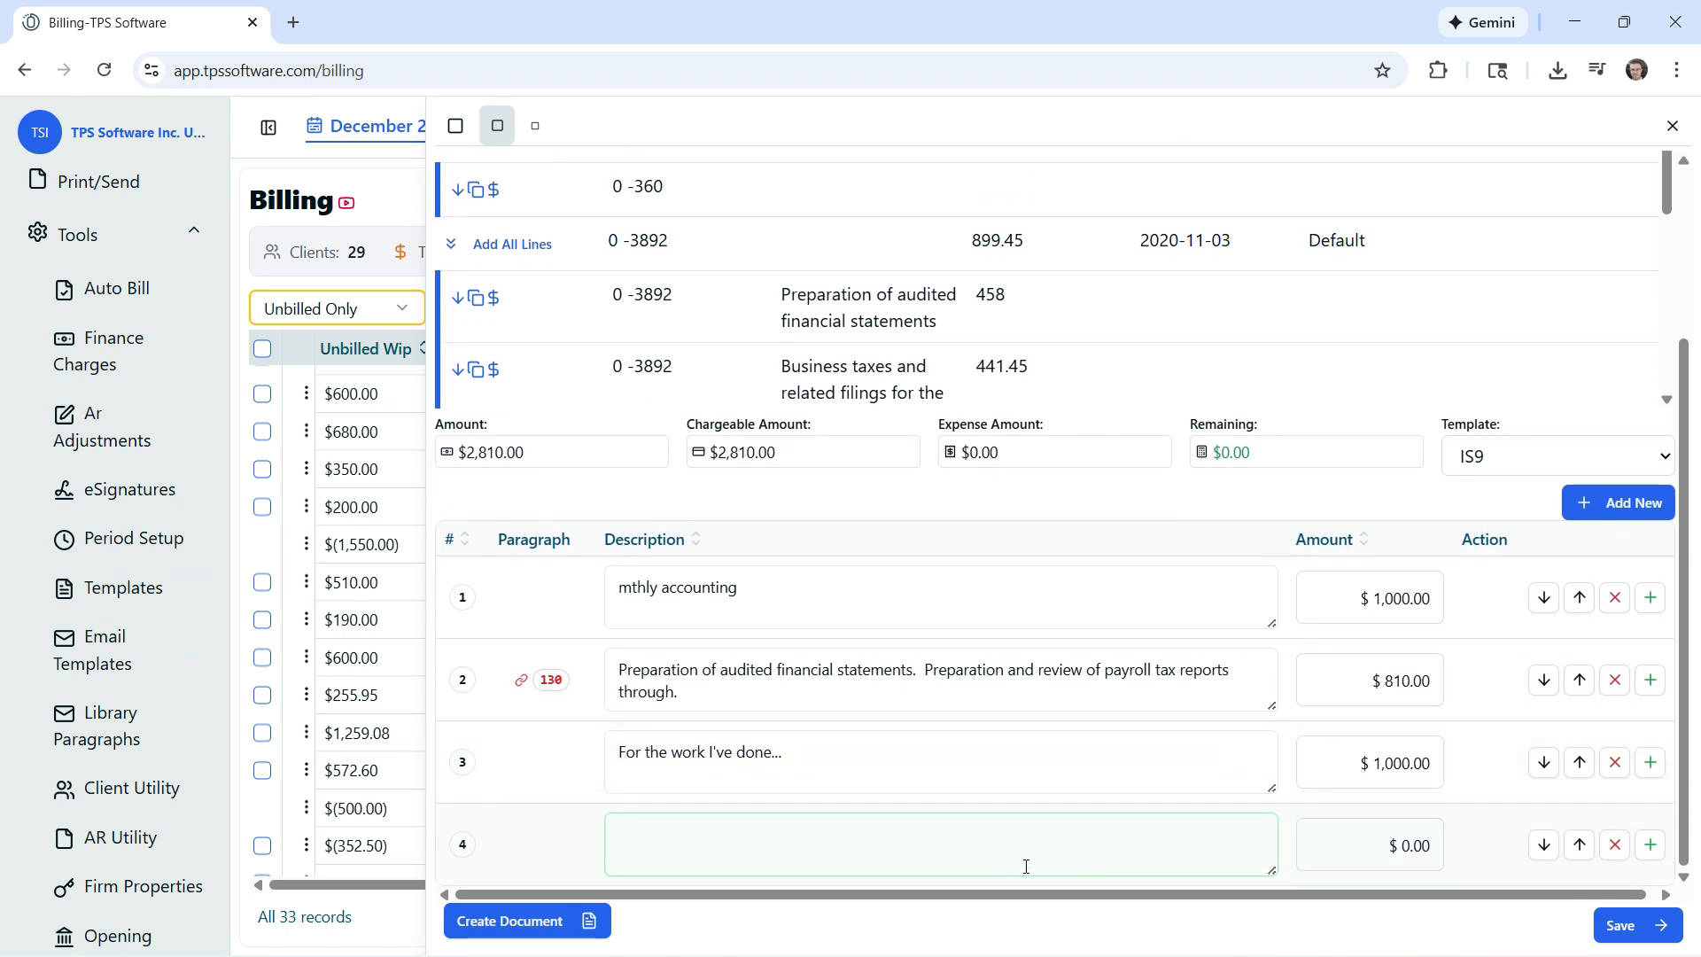
click(1614, 847)
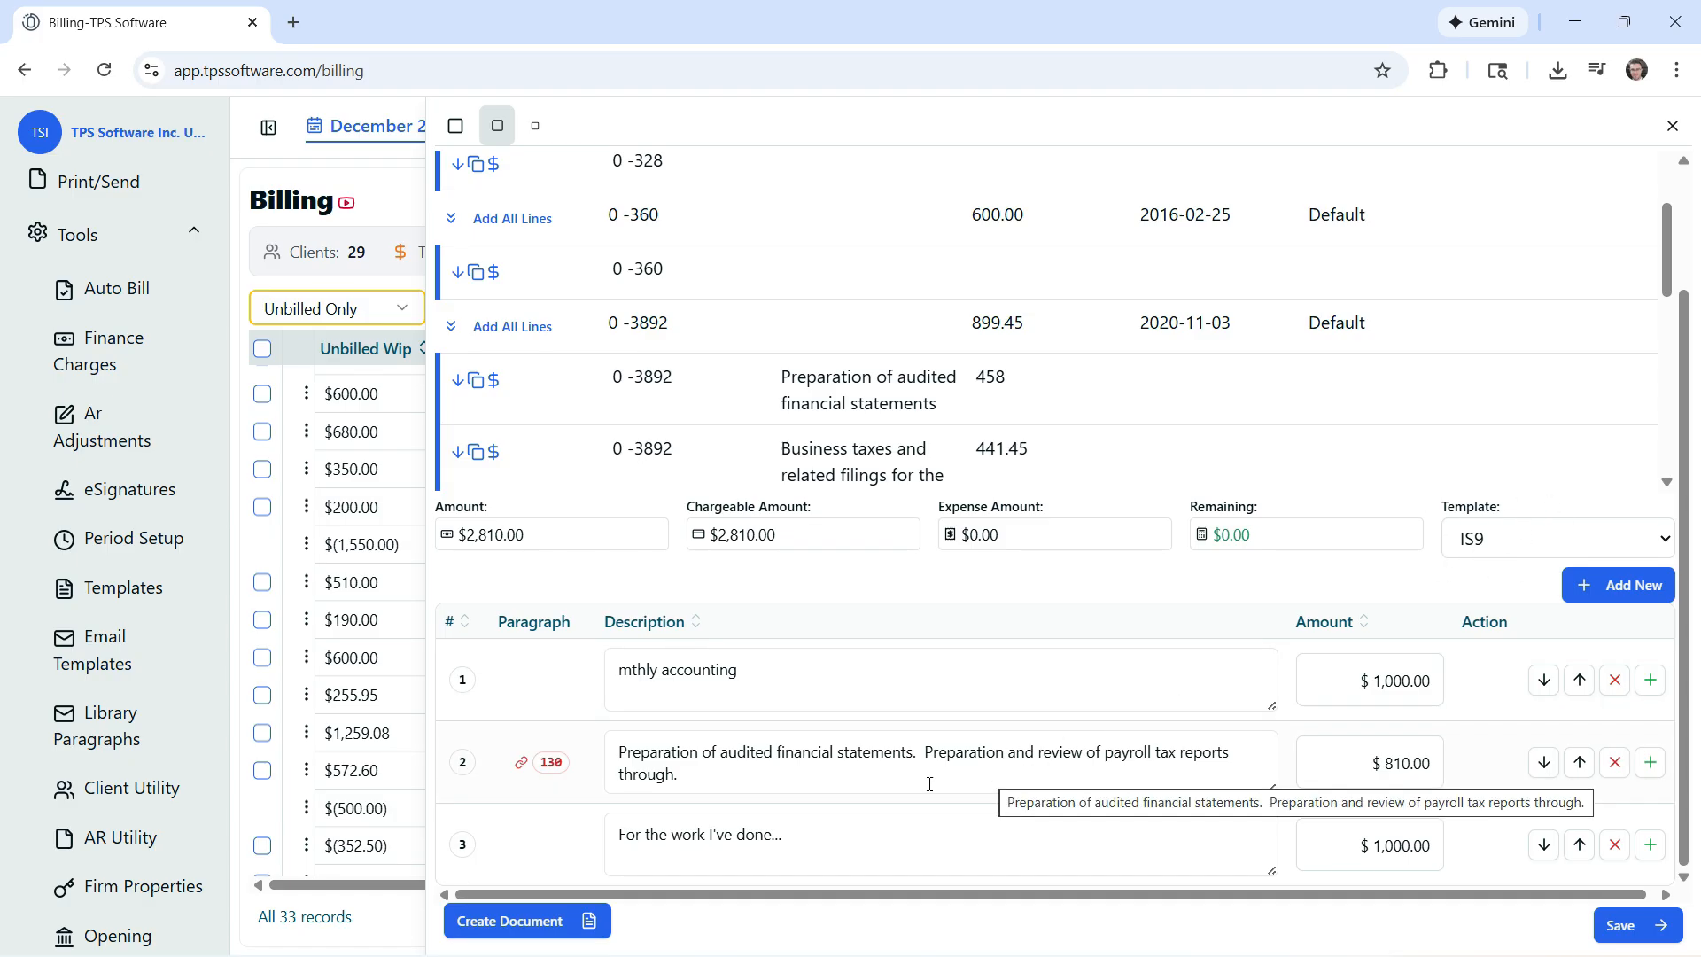
- Create the invoice document from the billing paragraphs and save the bill
click(542, 925)
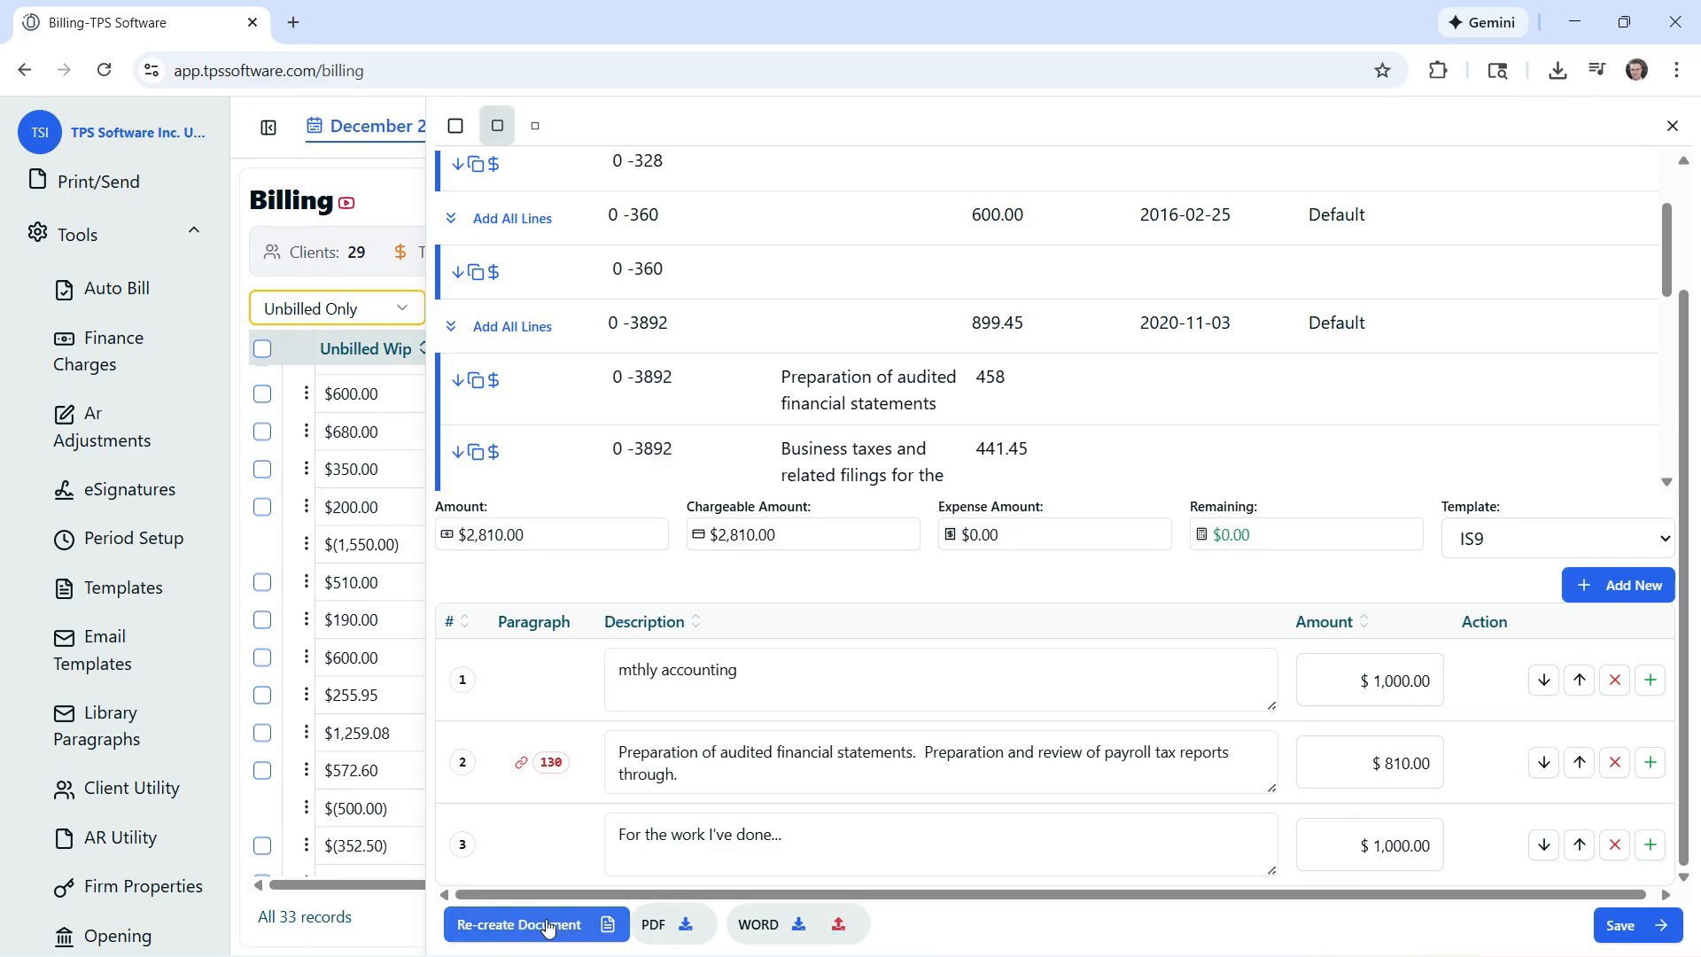
scroll(133, 479, up, 4)
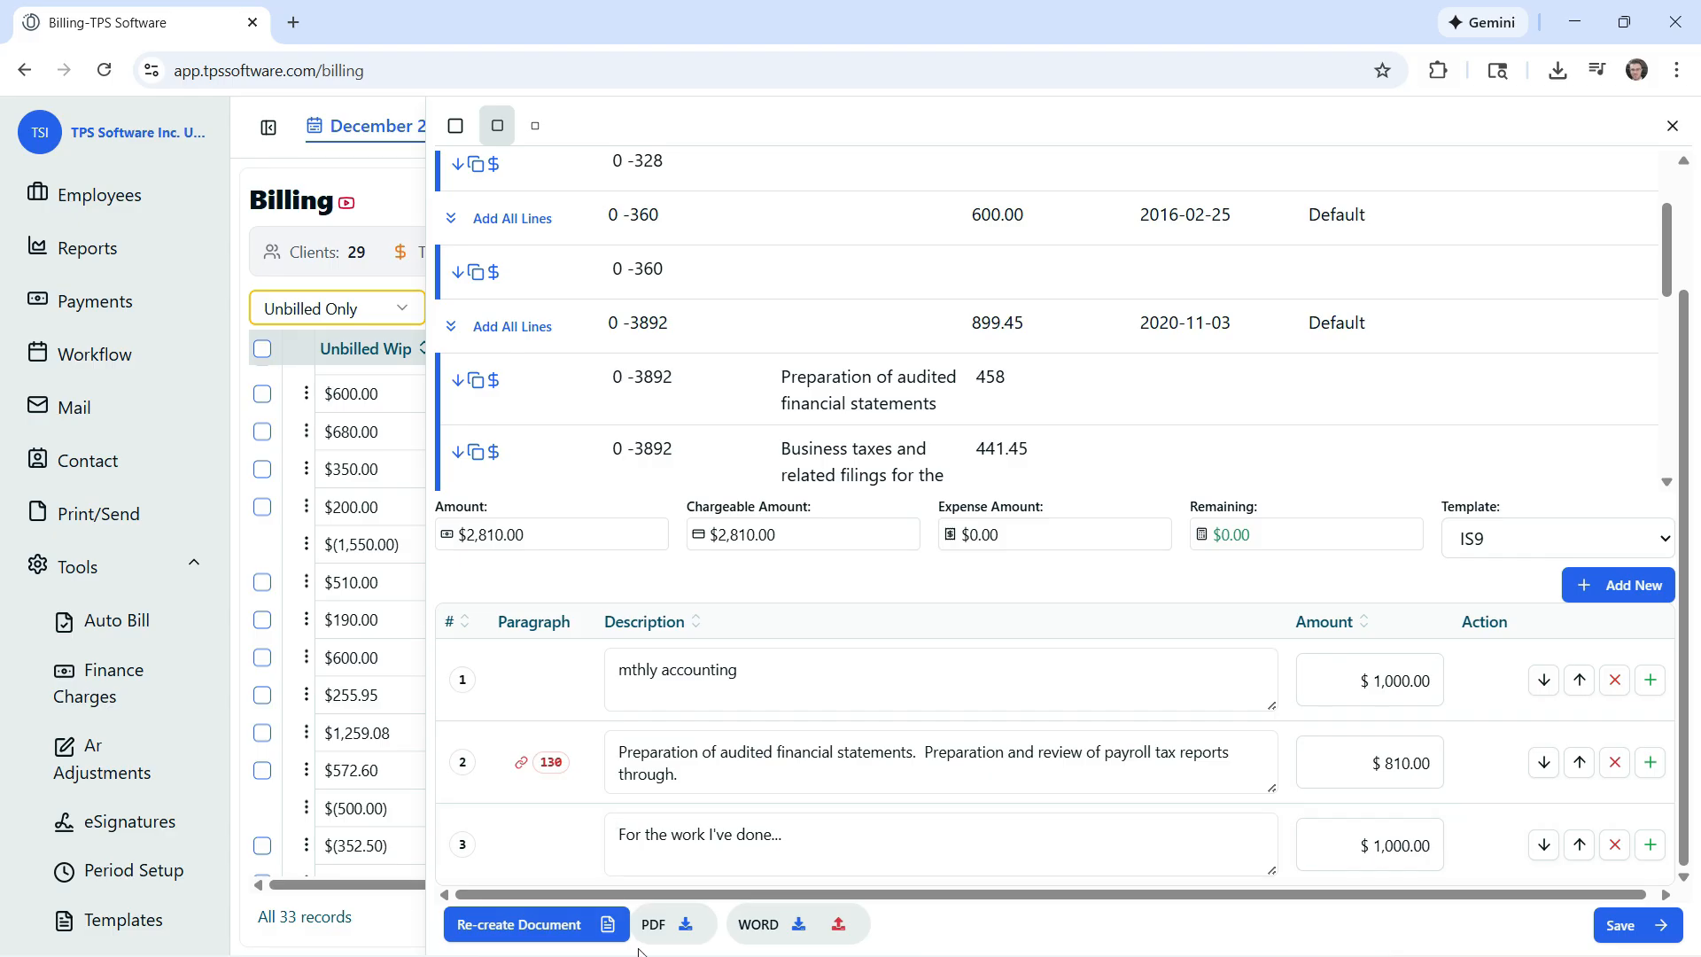
click(1620, 927)
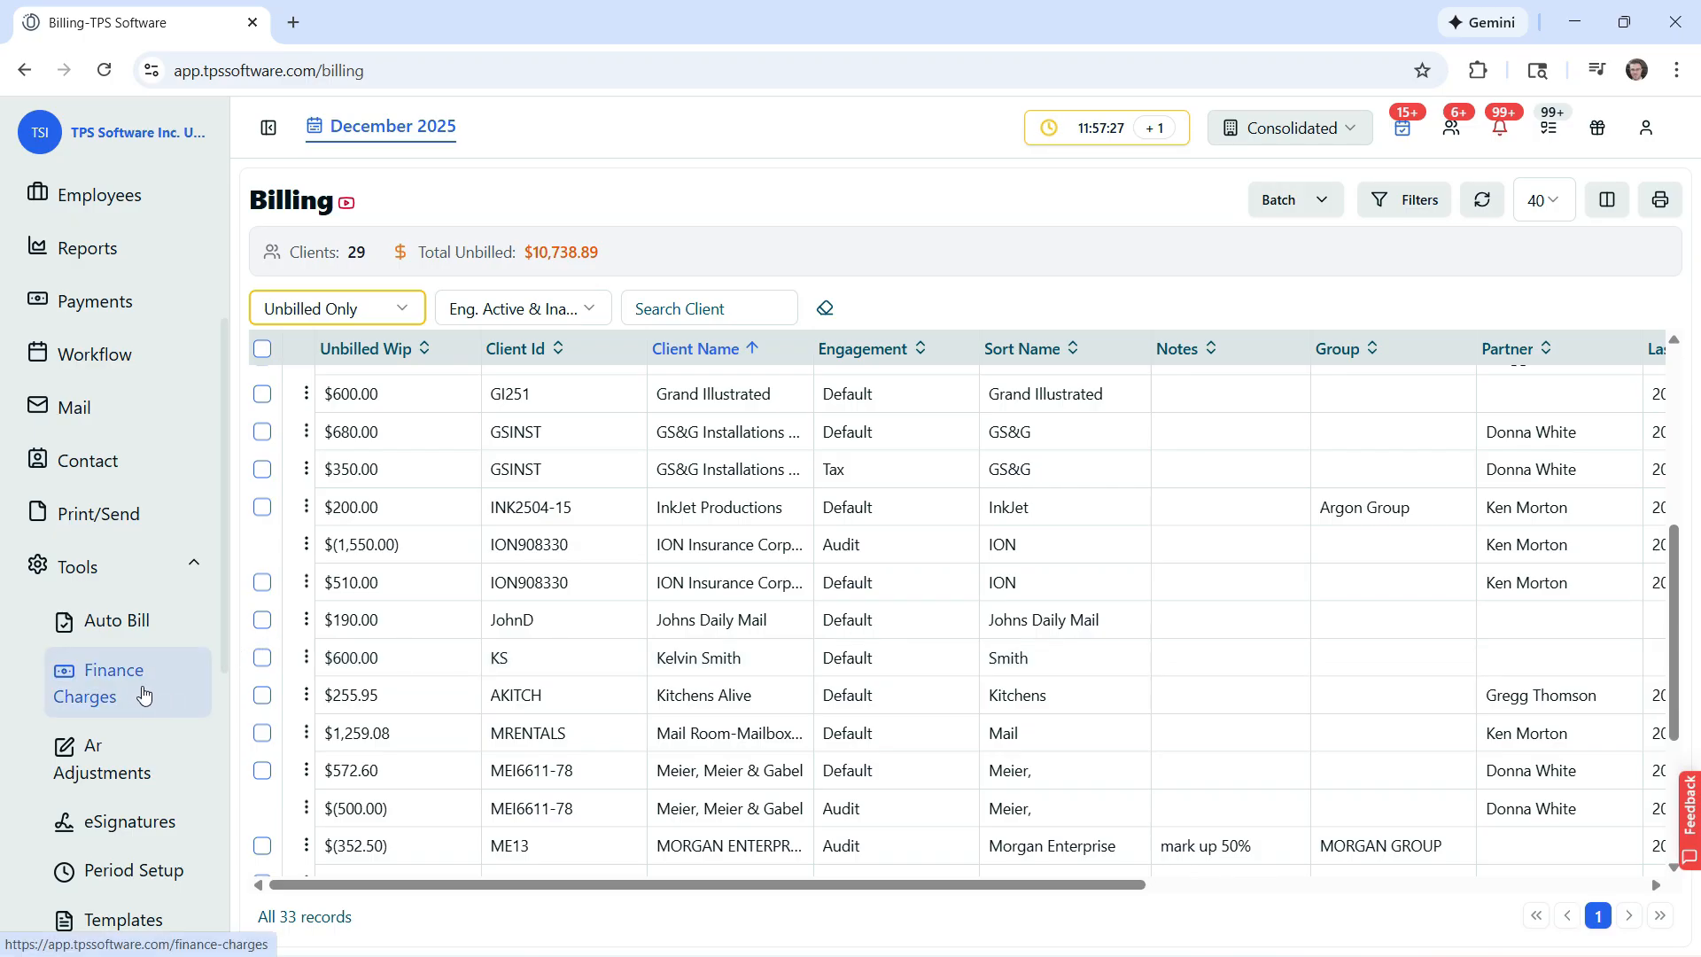
- Open the Print/Send batch page for invoices
scroll(140, 691, down, 3)
scroll(140, 691, up, 3)
scroll(140, 691, down, 5)
scroll(140, 686, down, 2)
scroll(142, 700, up, 7)
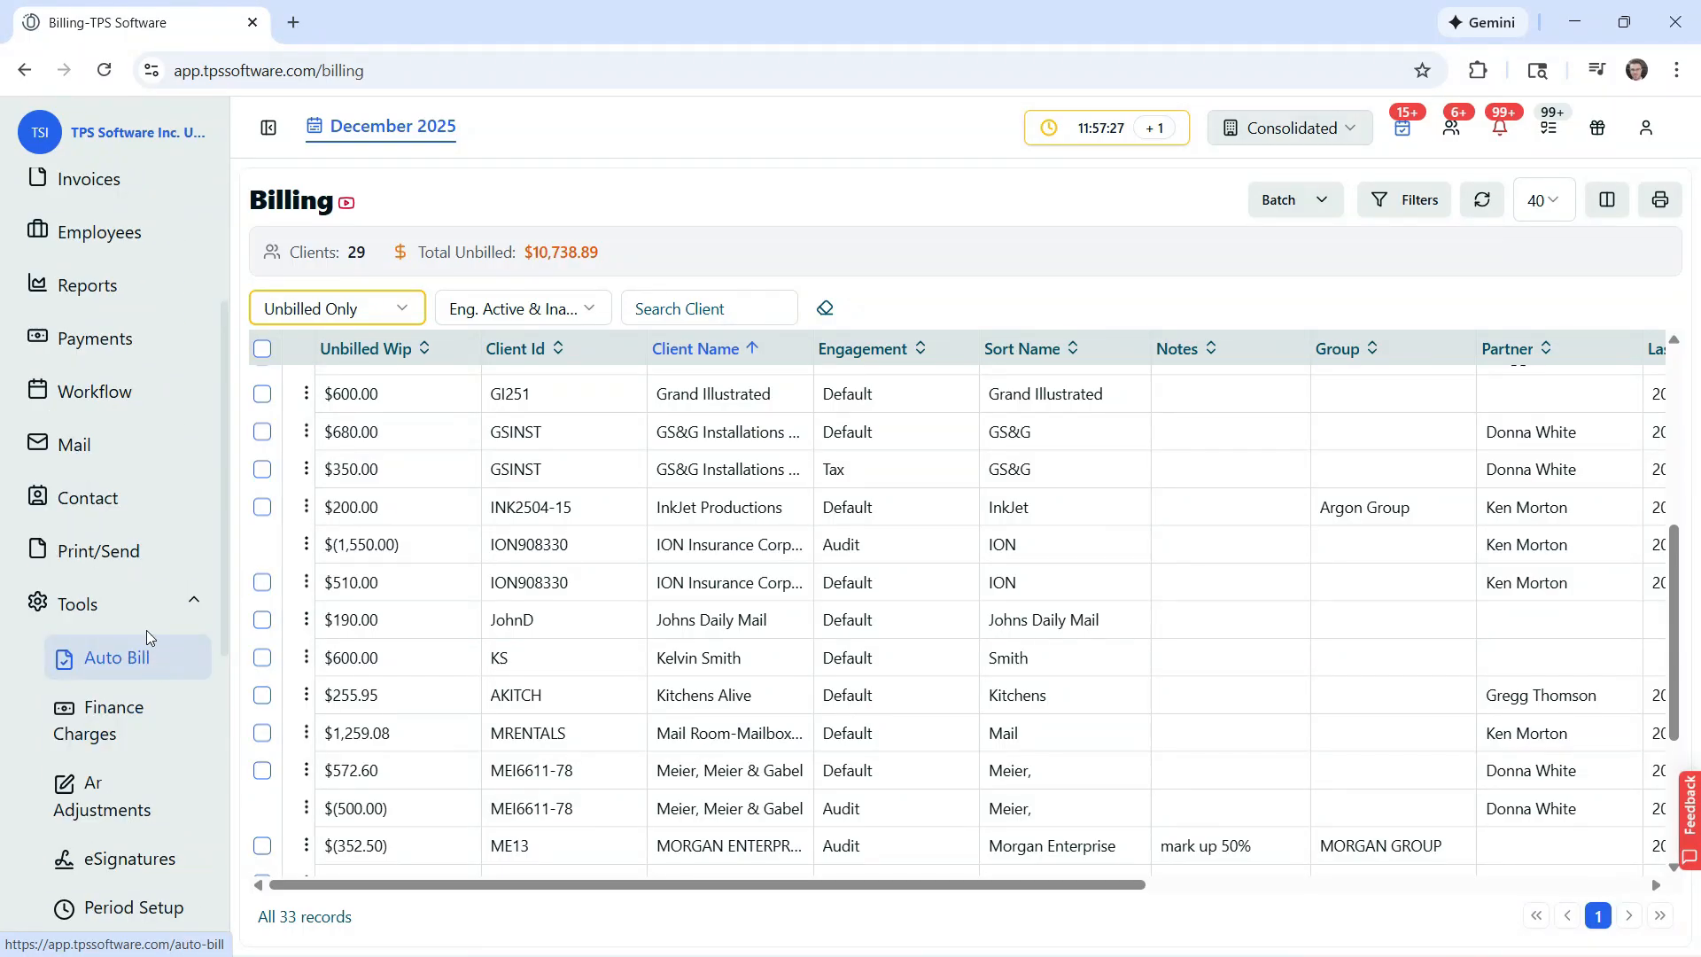
click(120, 550)
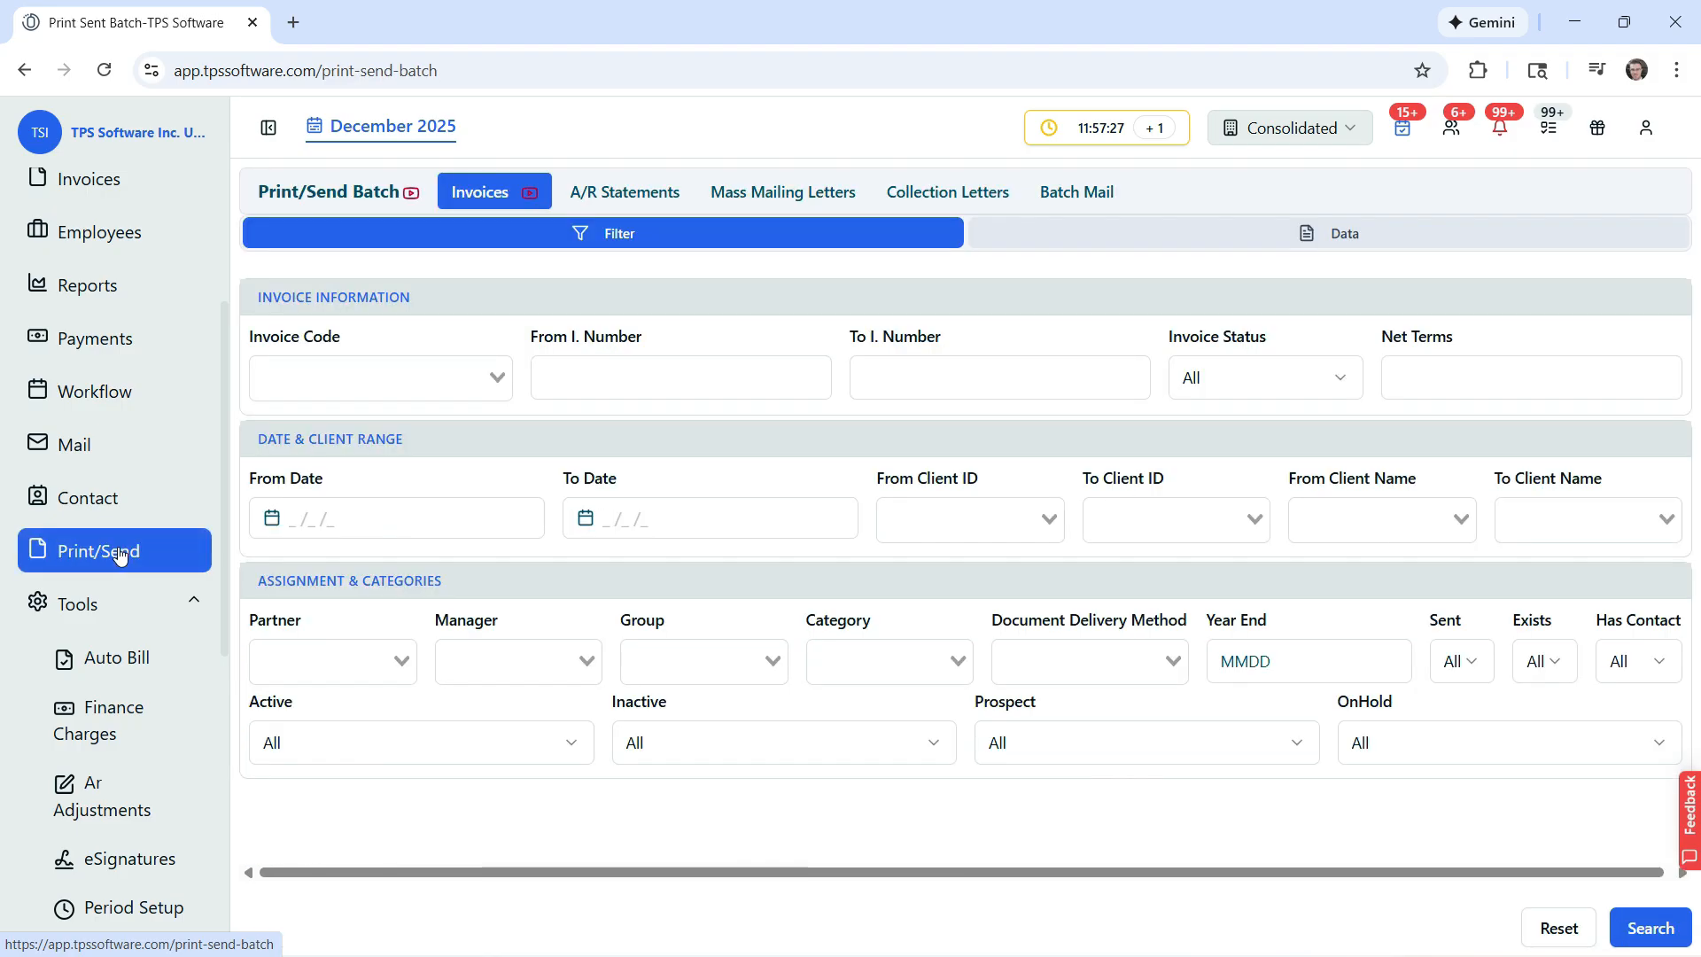